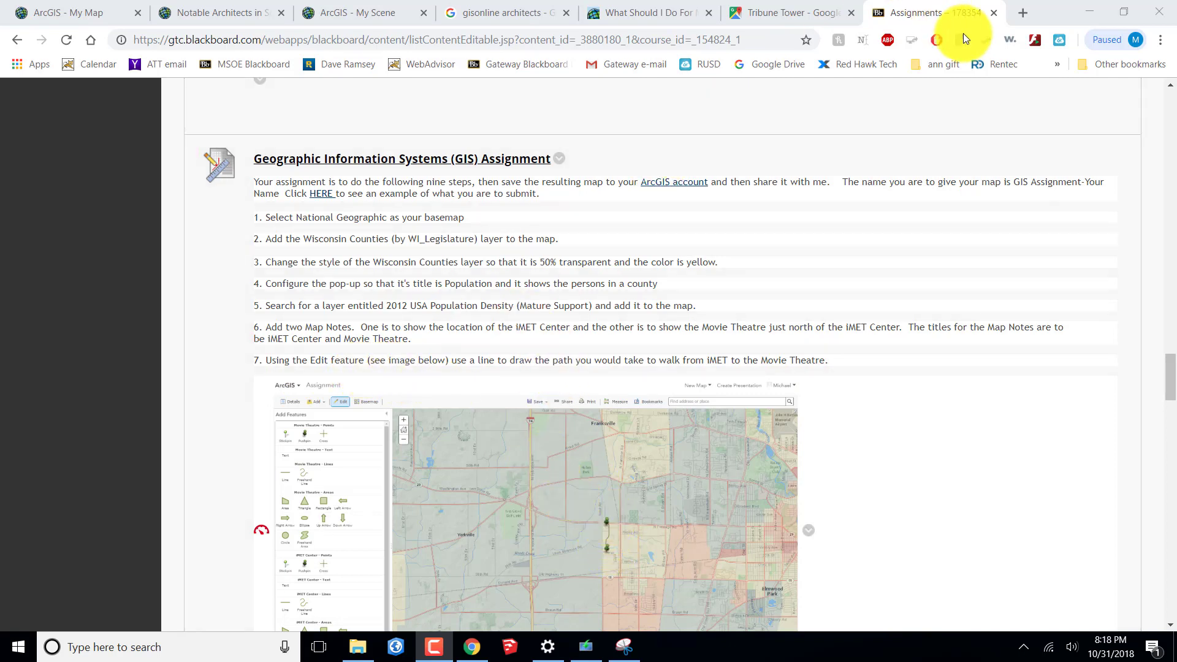
Search Google for "gis online, college class projects" in a new browser tab
left_click(1021, 12)
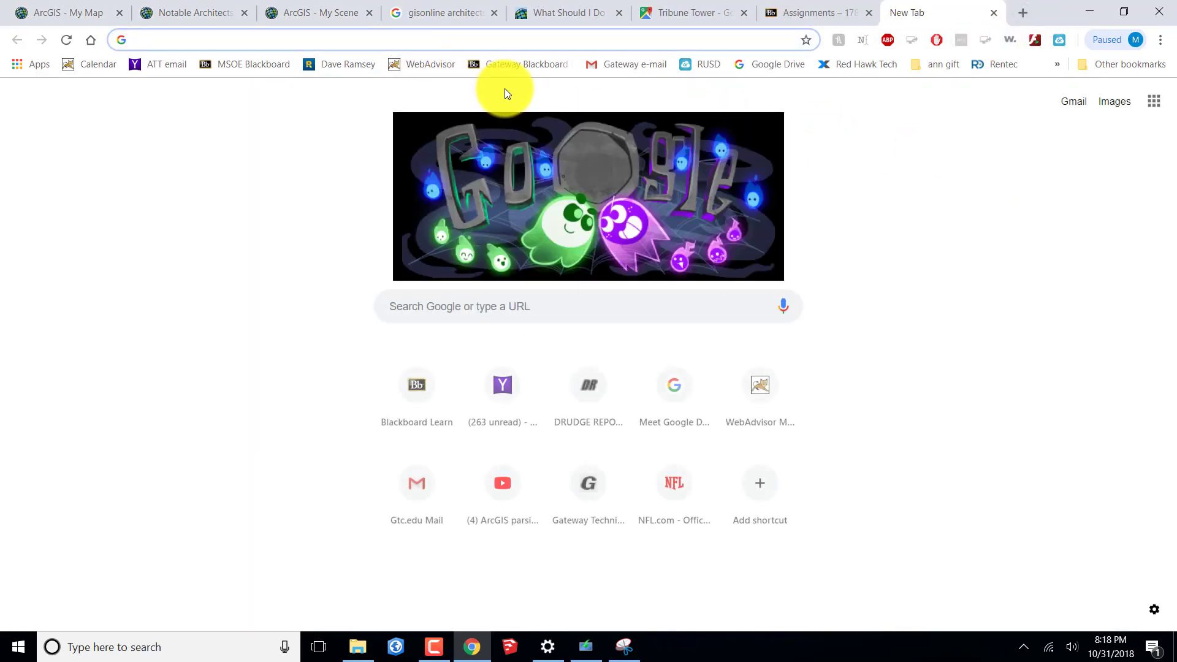
type("gs")
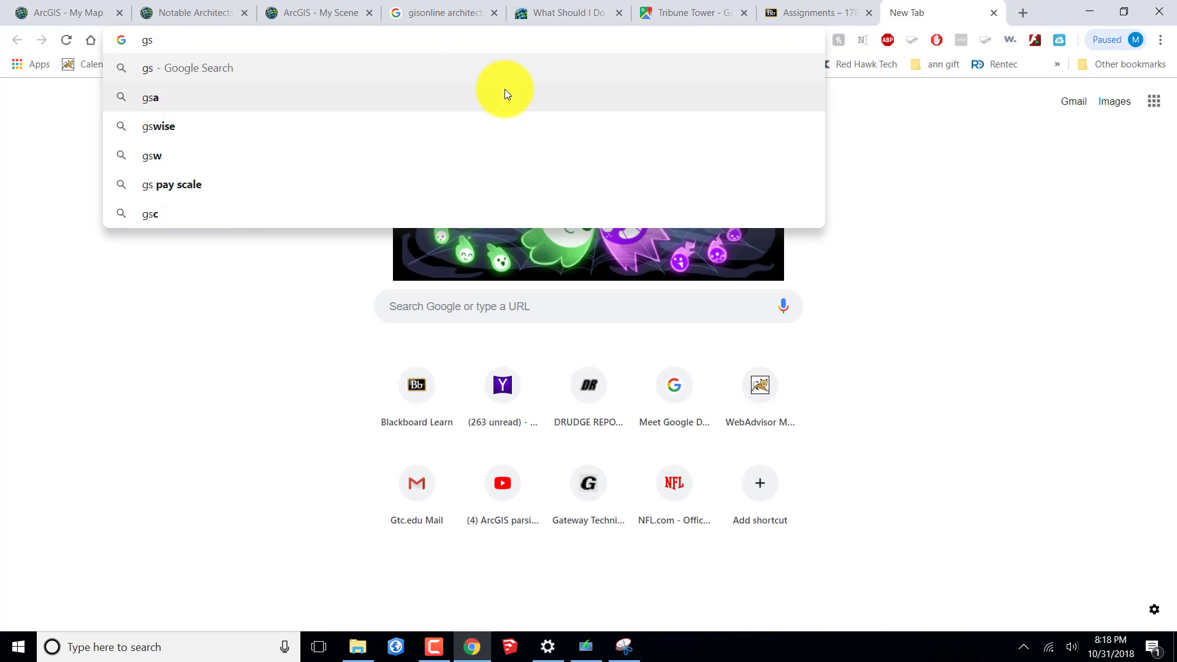
key("BackSpace")
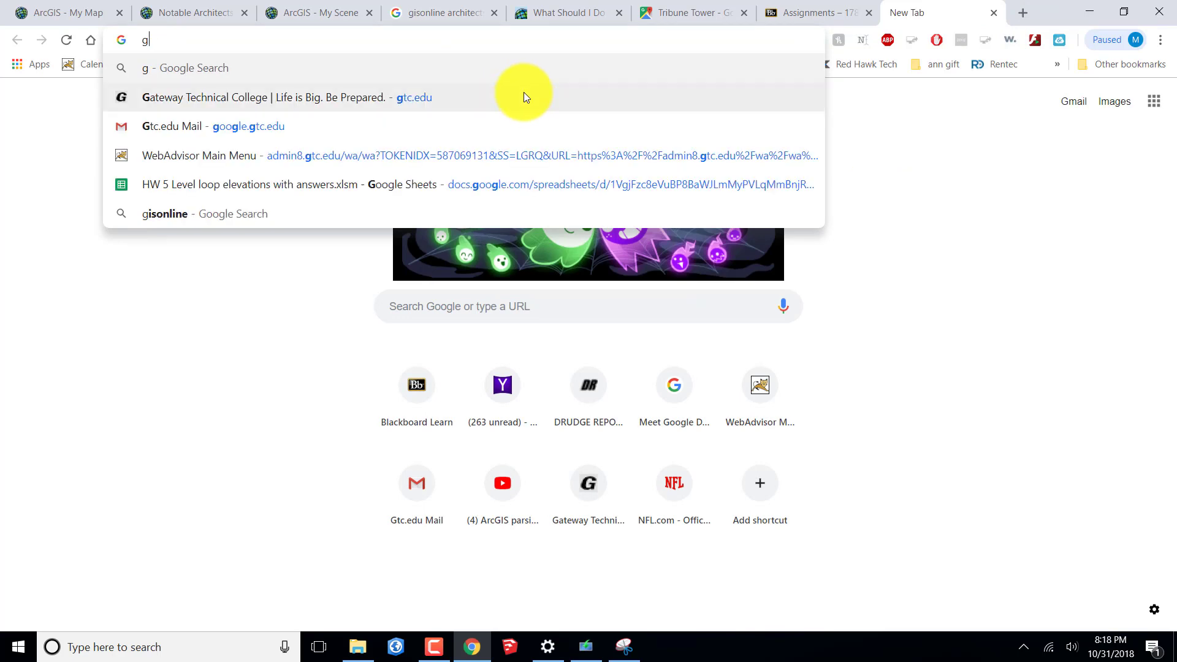
type("is")
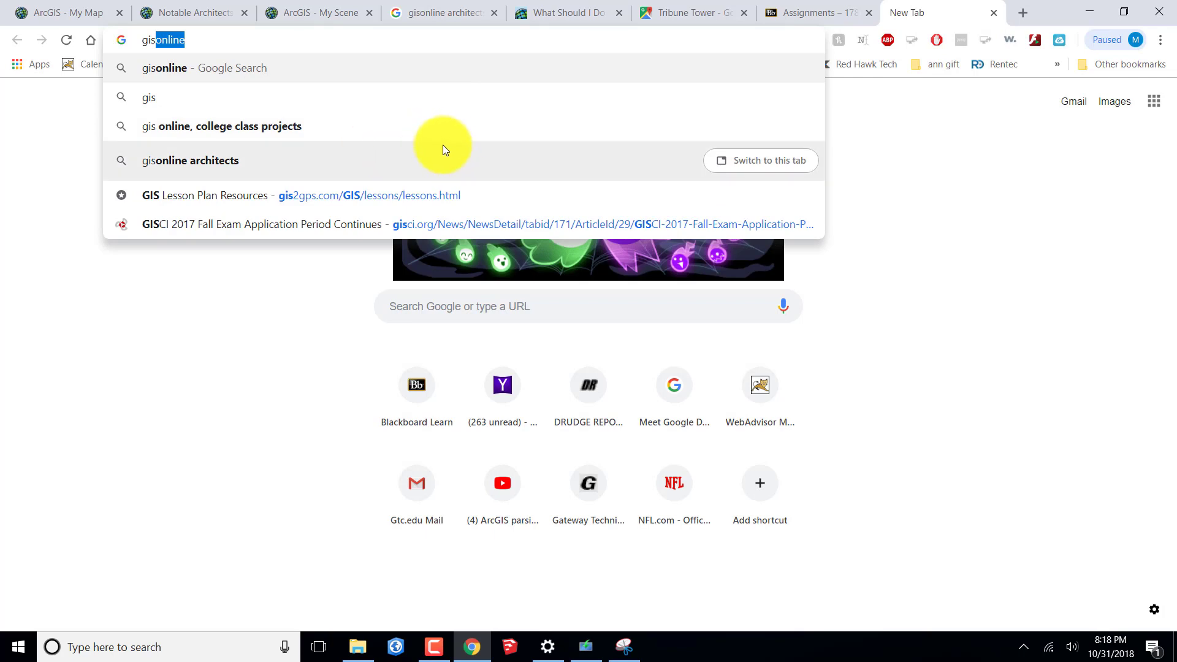
type(" o")
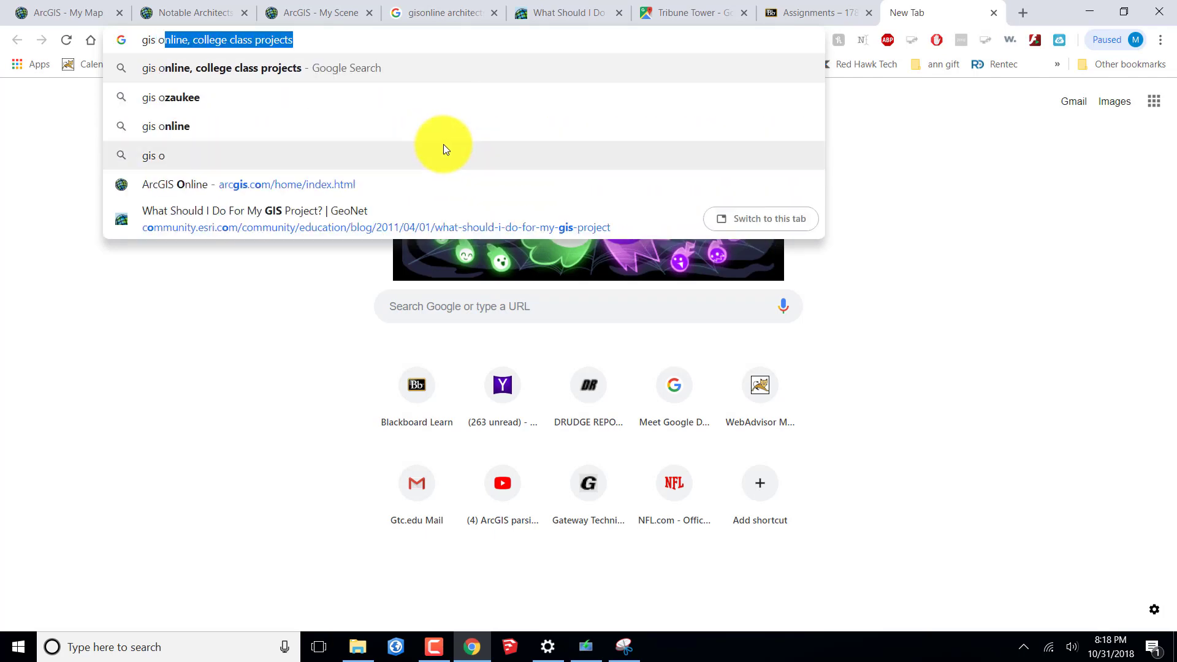
type("nlin")
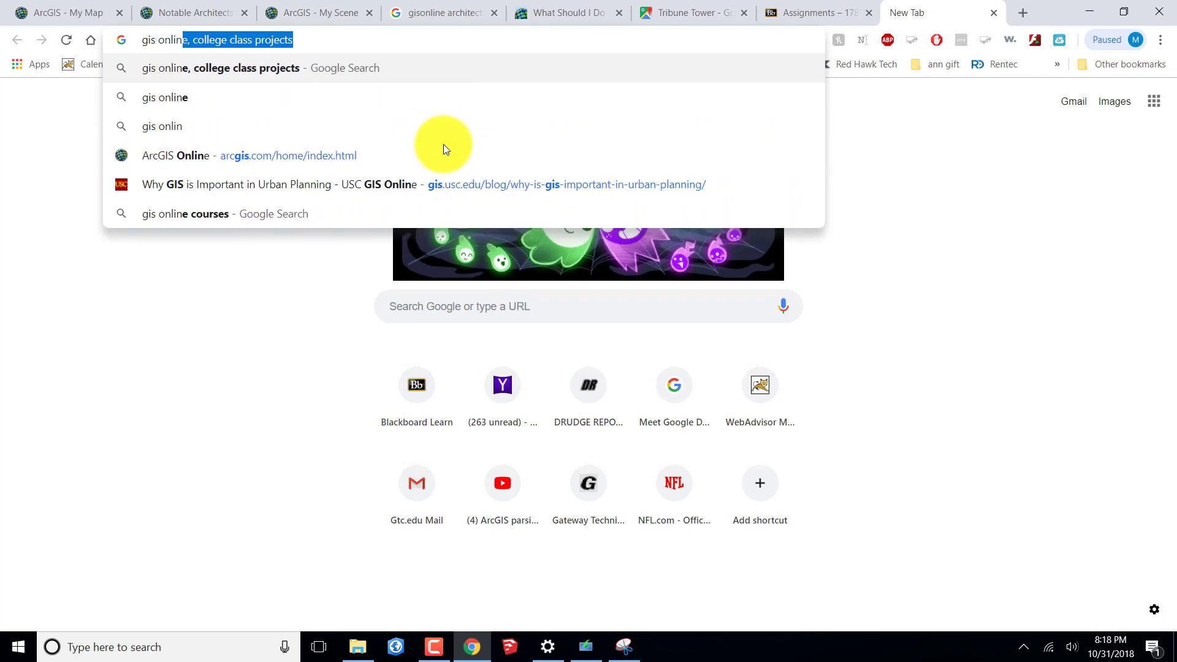
type("e")
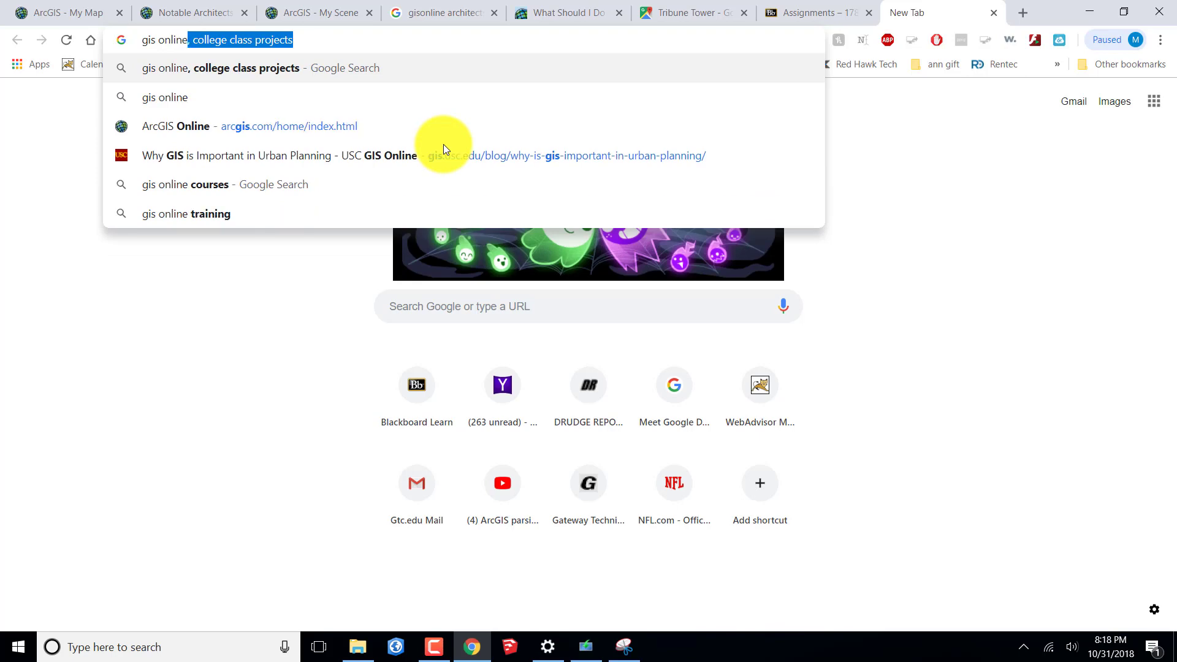
key("Return")
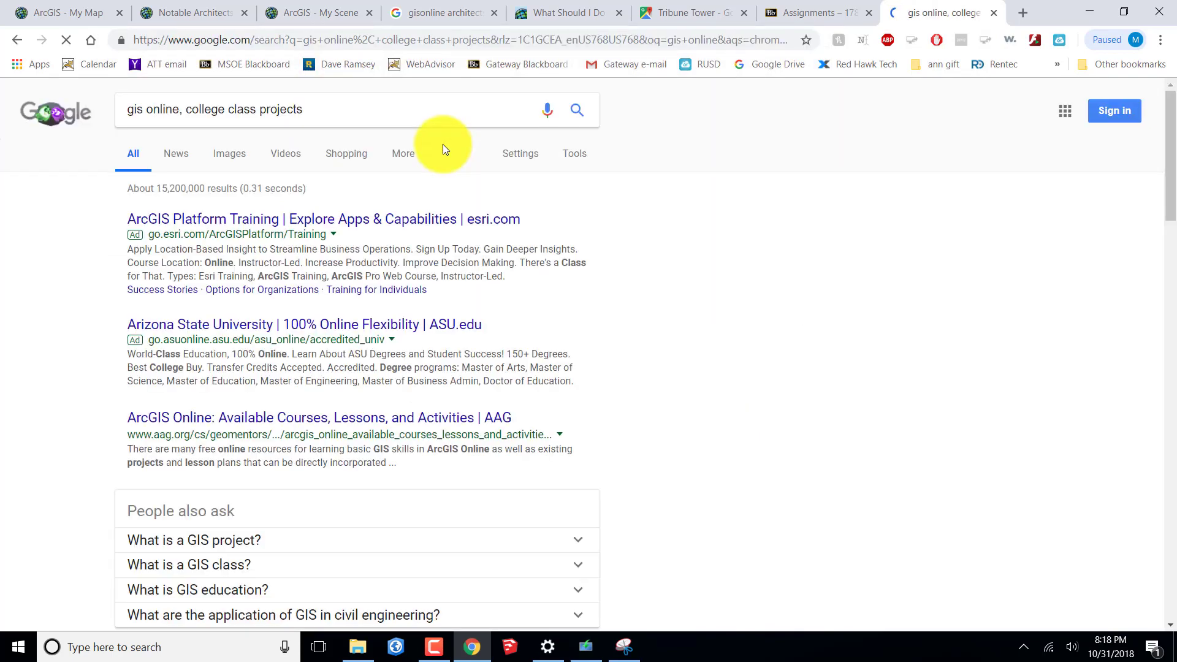
Shorten the Google search to "gis online" and open the ArcGIS Online home page from the results
left_click(371, 111)
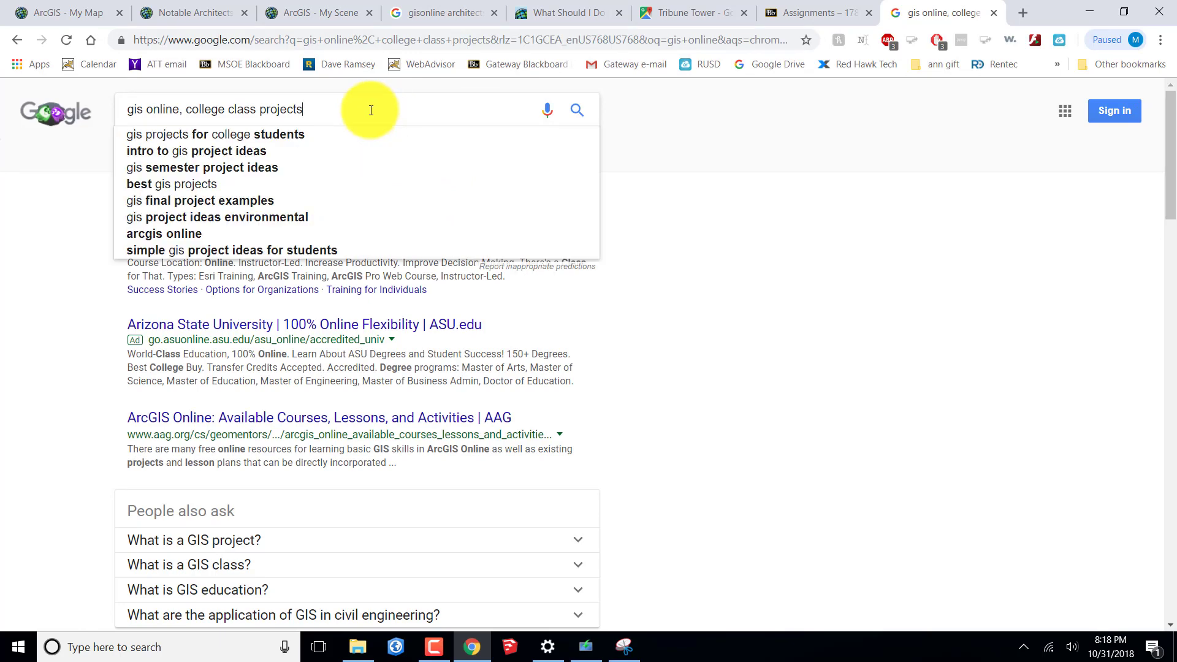
left_click_drag(371, 110, 186, 110)
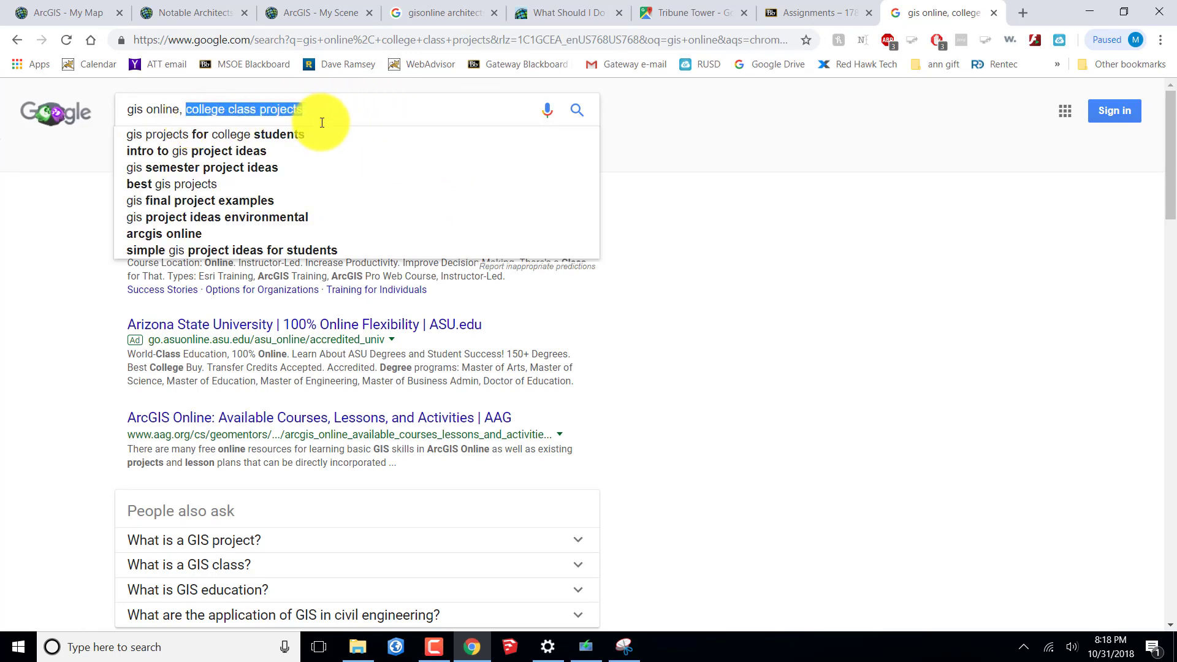
key("BackSpace")
key("BackSpace")
key("BackSpace")
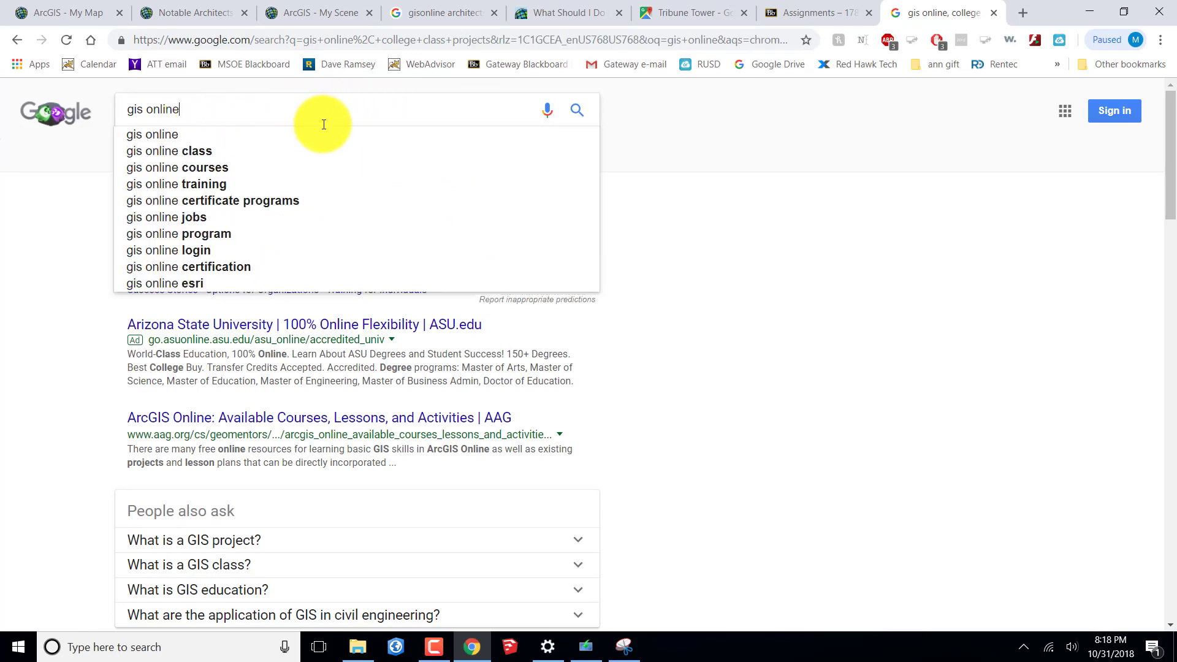
key("Return")
left_click(198, 220)
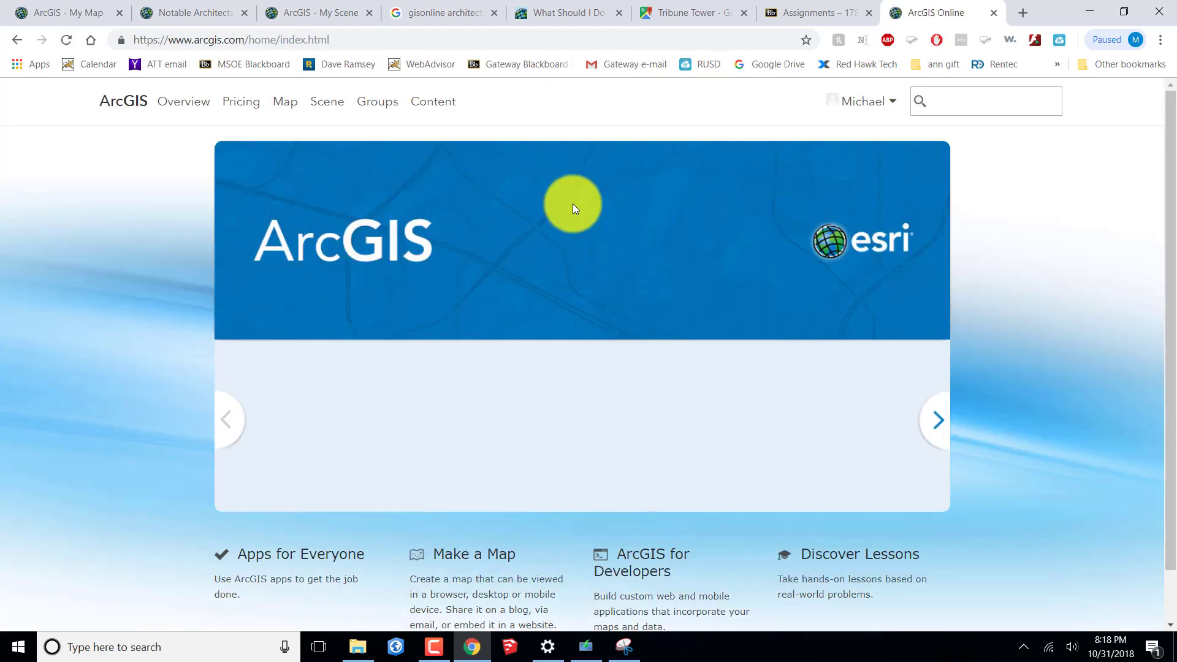
left_click(894, 106)
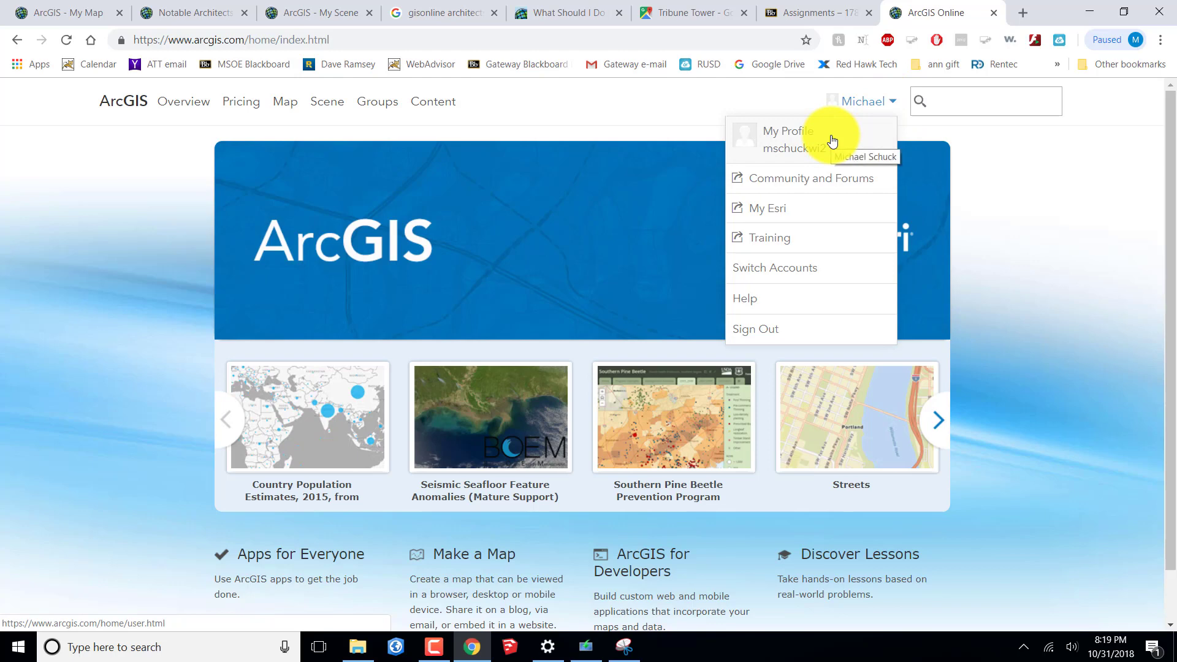
left_click(986, 187)
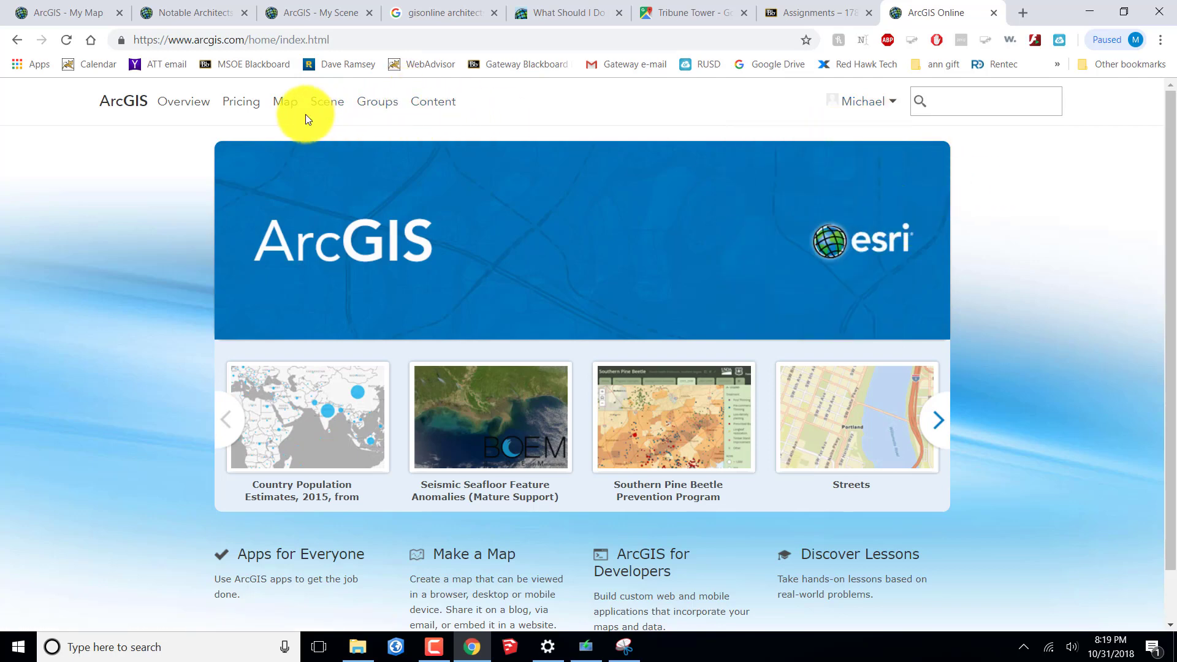
Open the ArcGIS map viewer and set the map's basemap to National Geographic
left_click(285, 106)
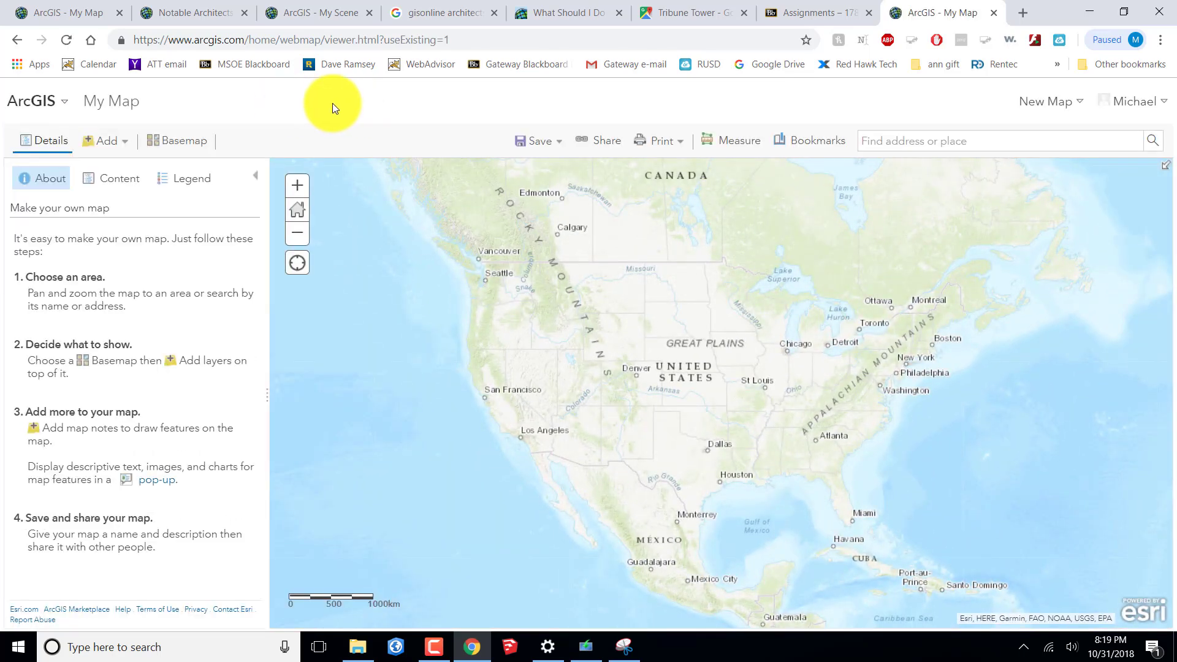
left_click(177, 150)
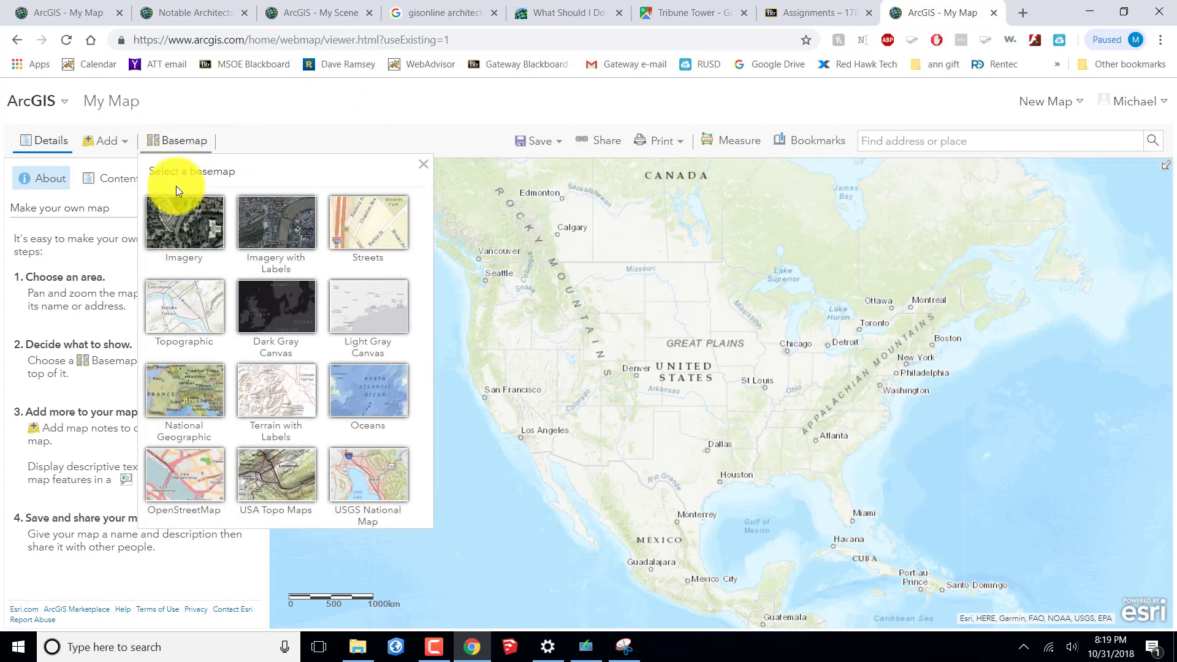
left_click(182, 397)
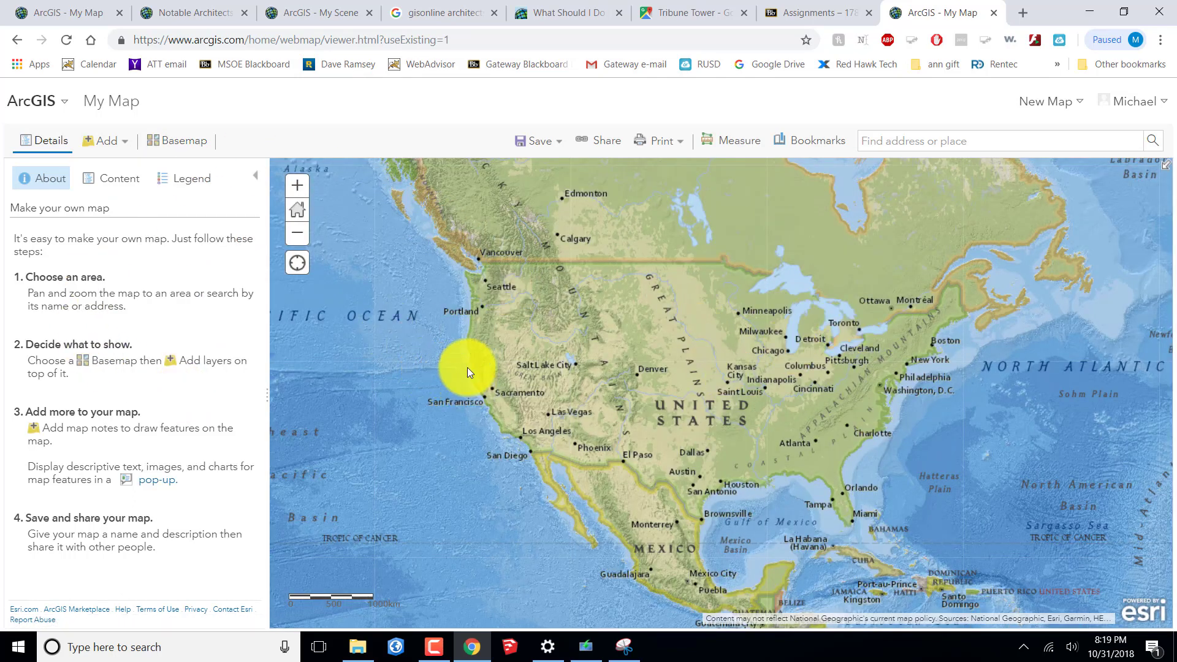
Search for layers in ArcGIS Online instead of My Content, using the term "wisconsin counties"
left_click(127, 143)
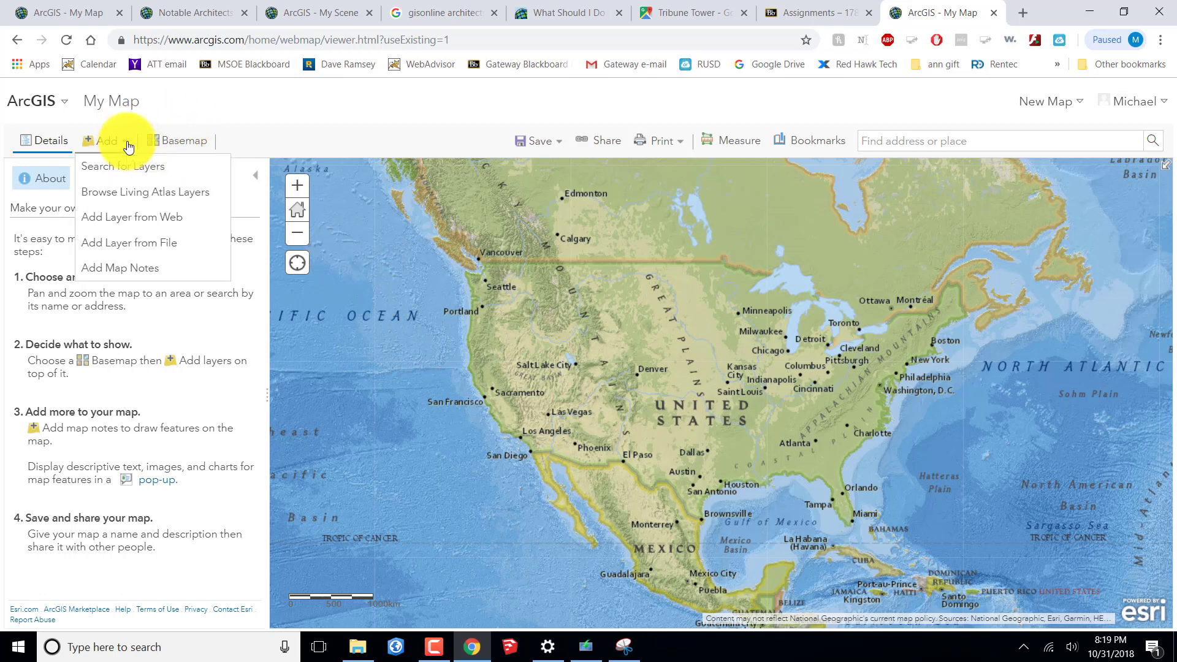
left_click(131, 165)
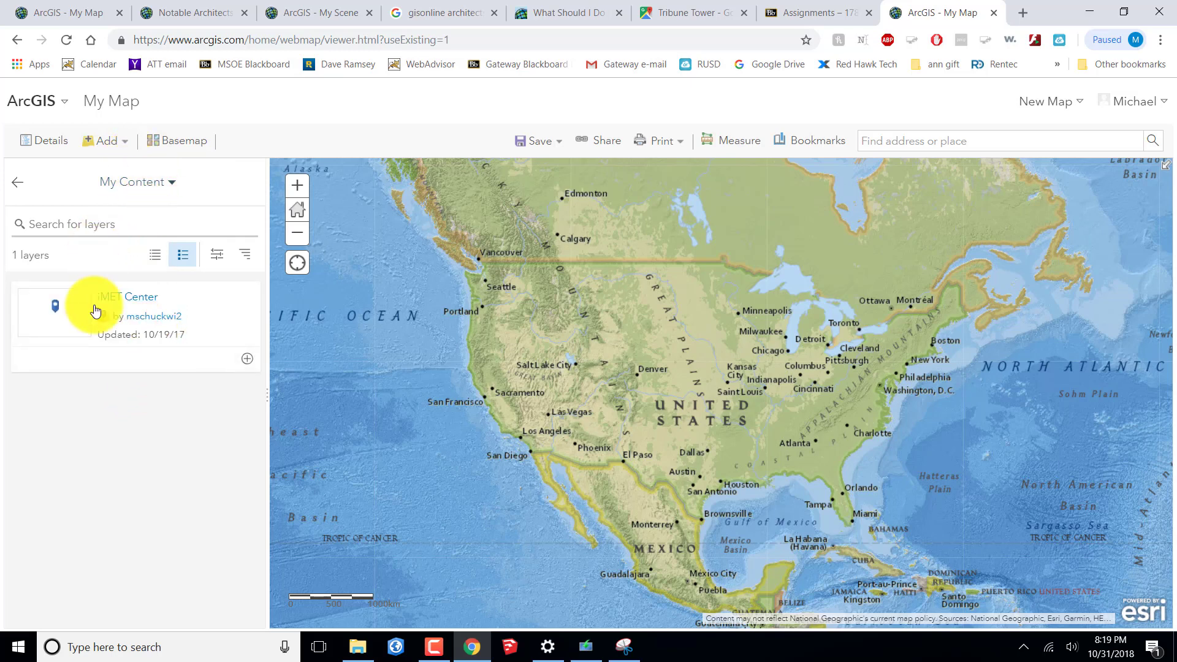
left_click(171, 184)
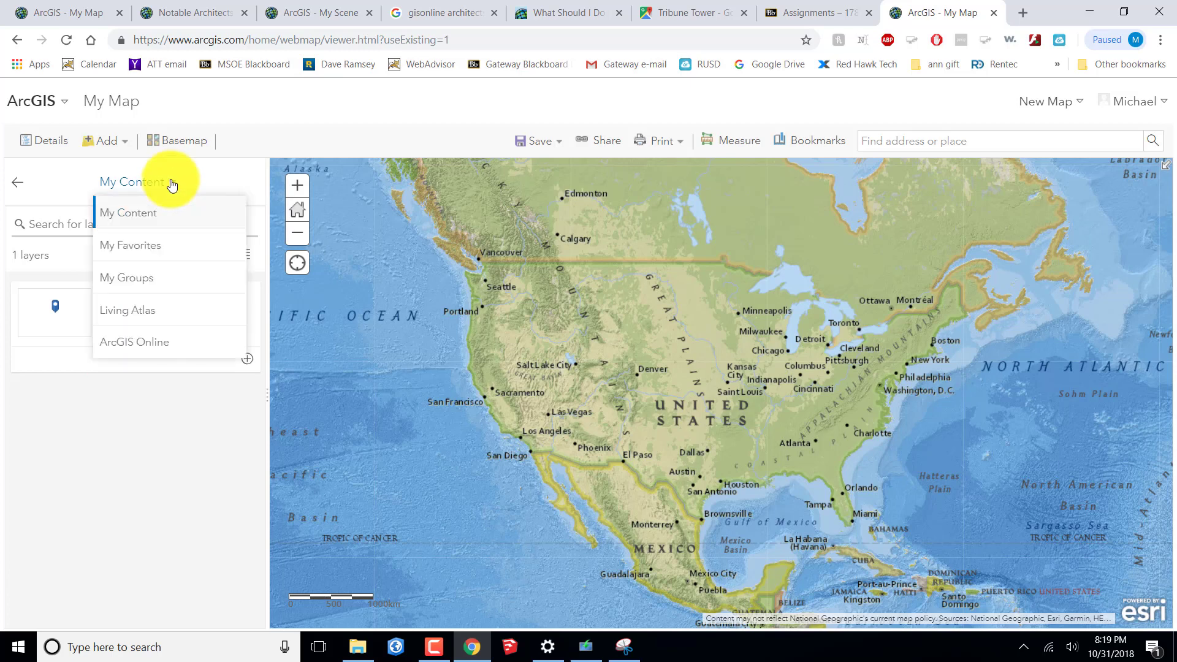
left_click(170, 341)
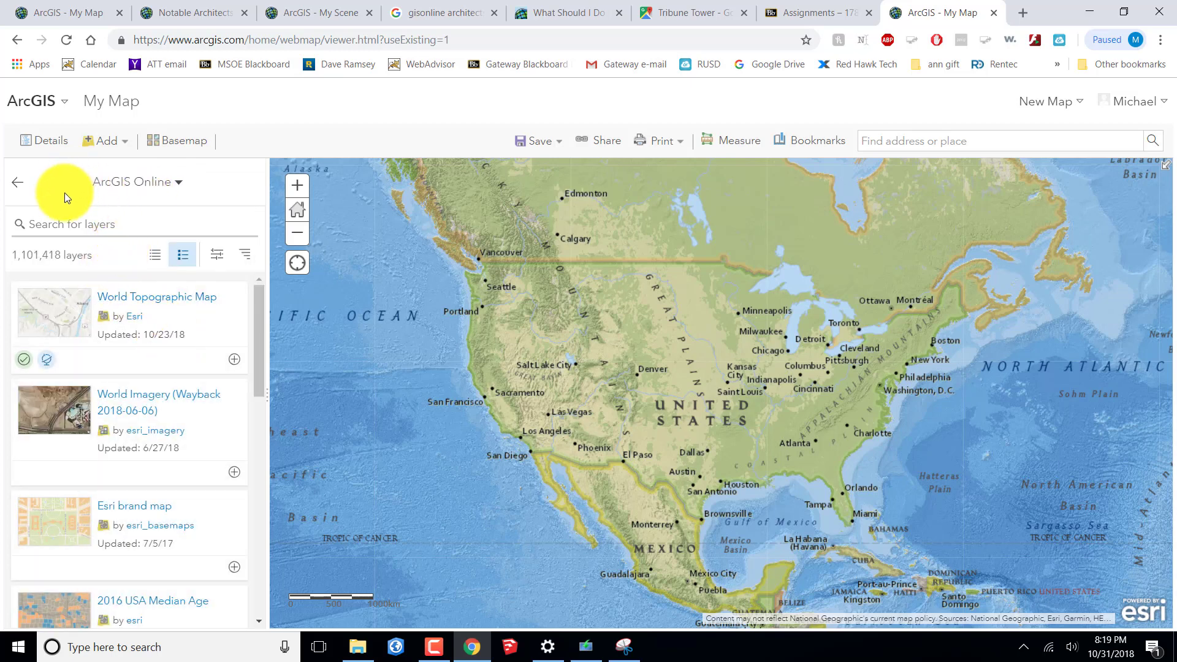
left_click(68, 225)
type("w")
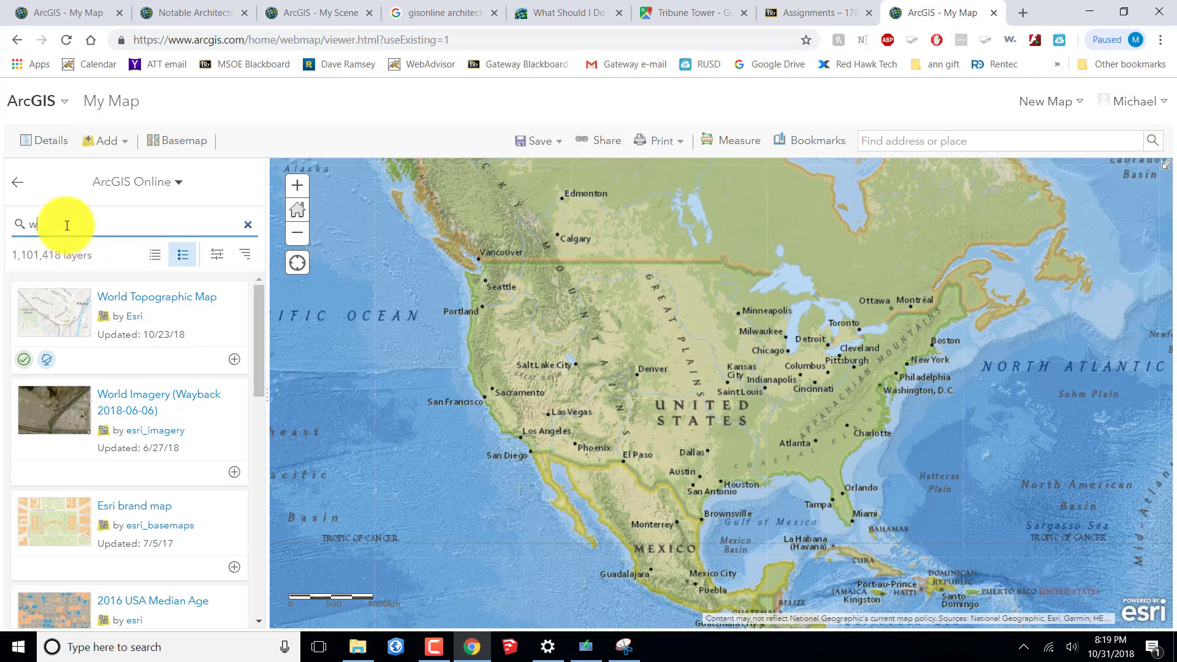
type("i")
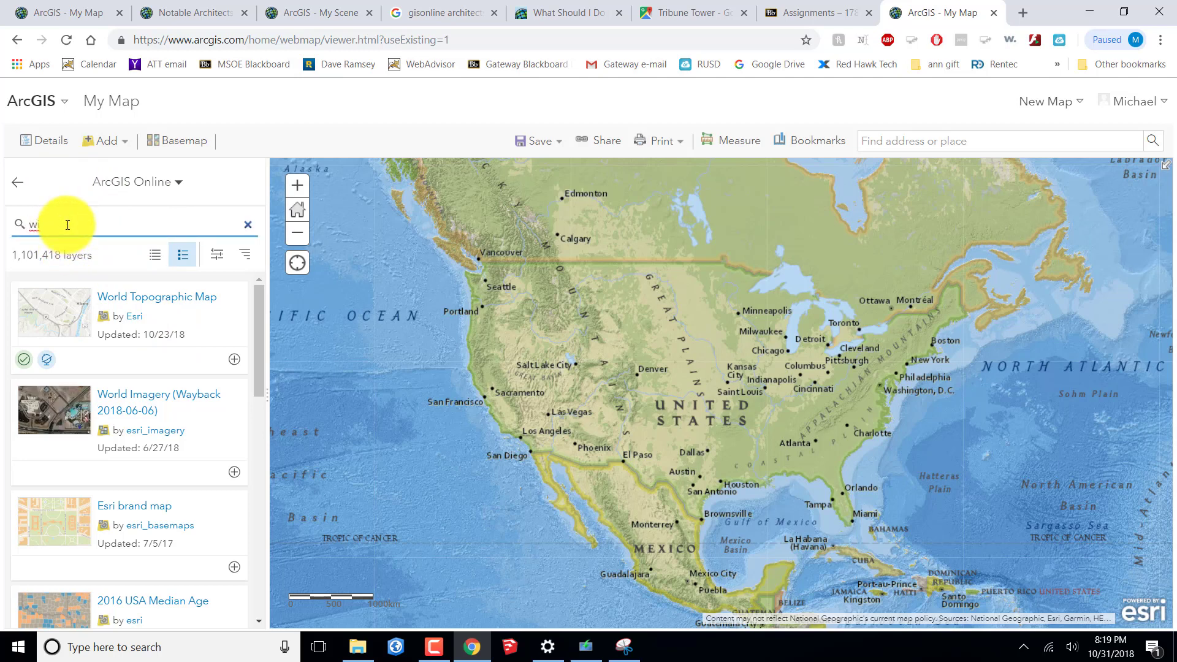
type("sc")
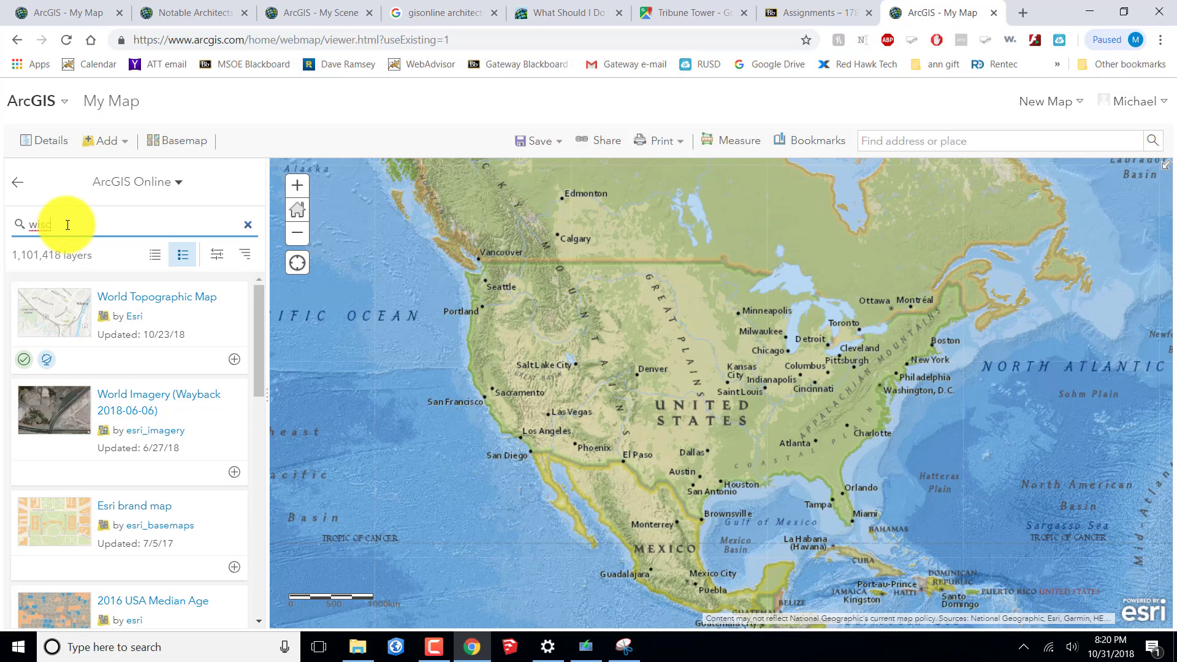
type("o")
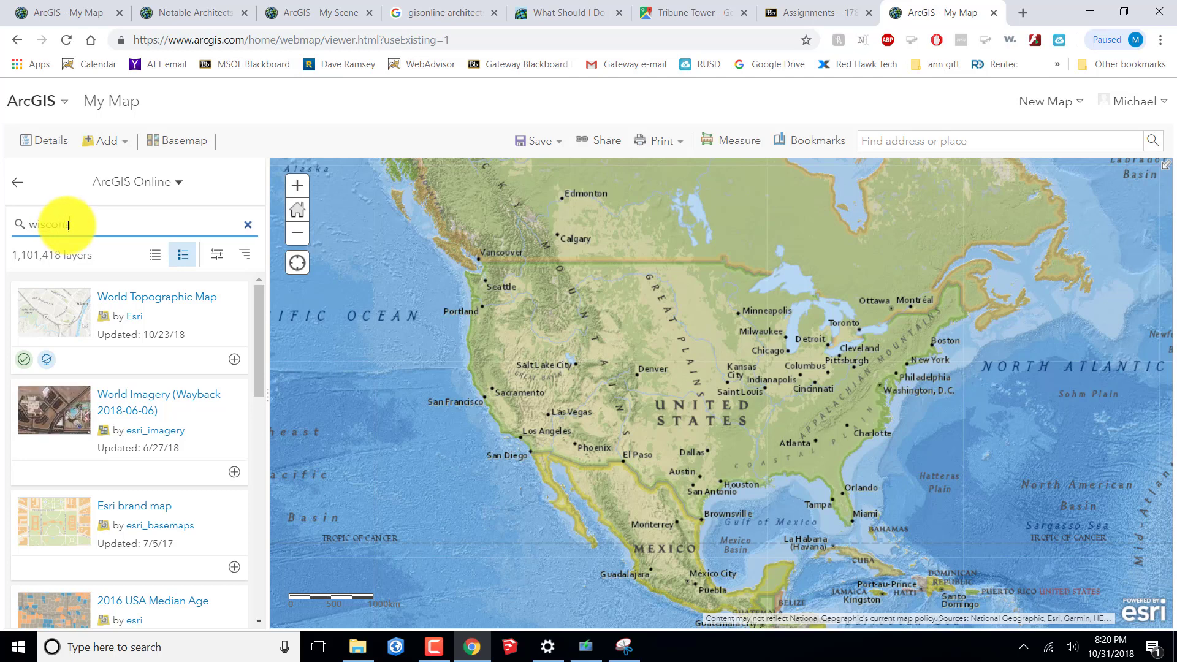
type("nsin")
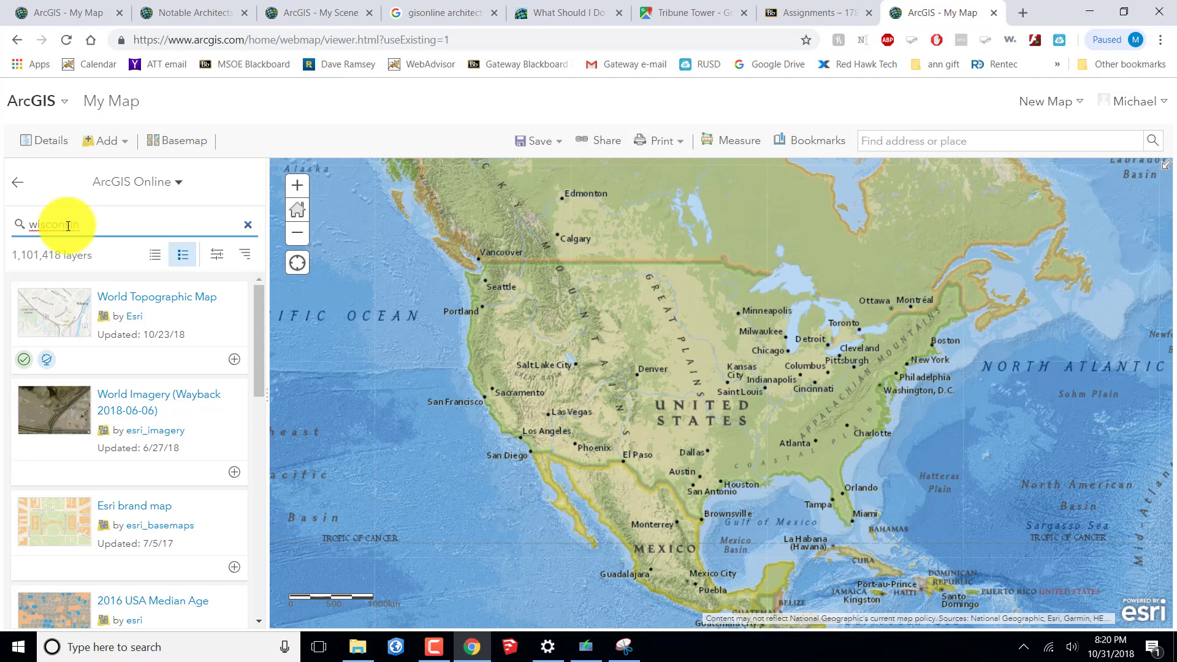
type(" coun")
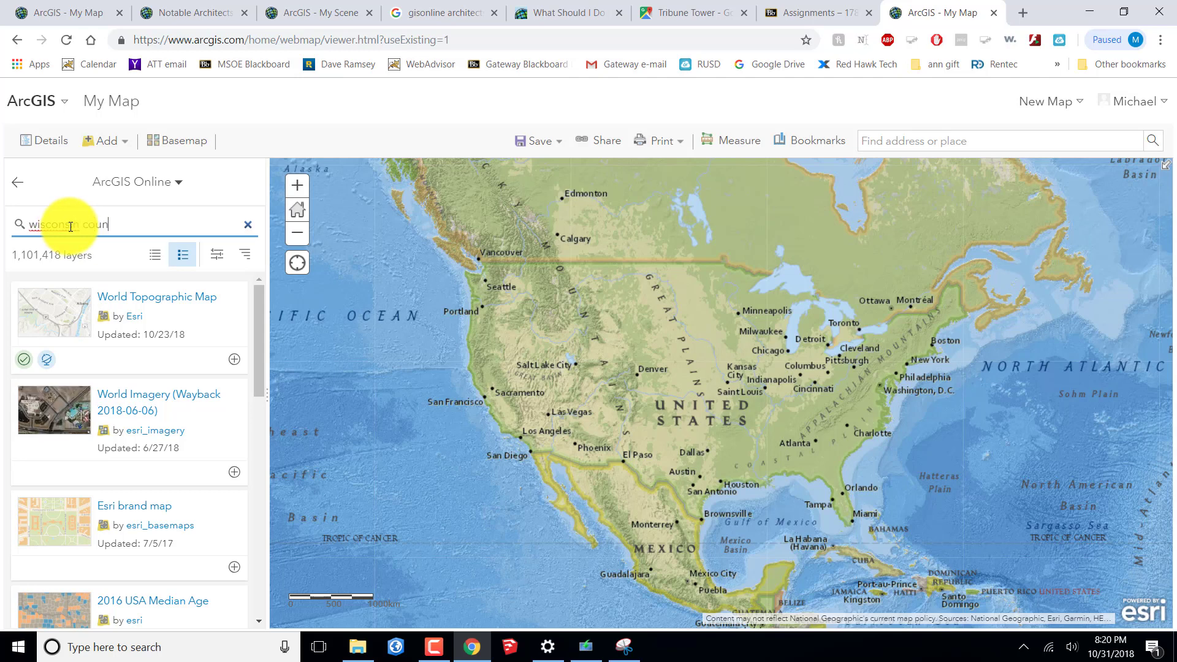
type("ties")
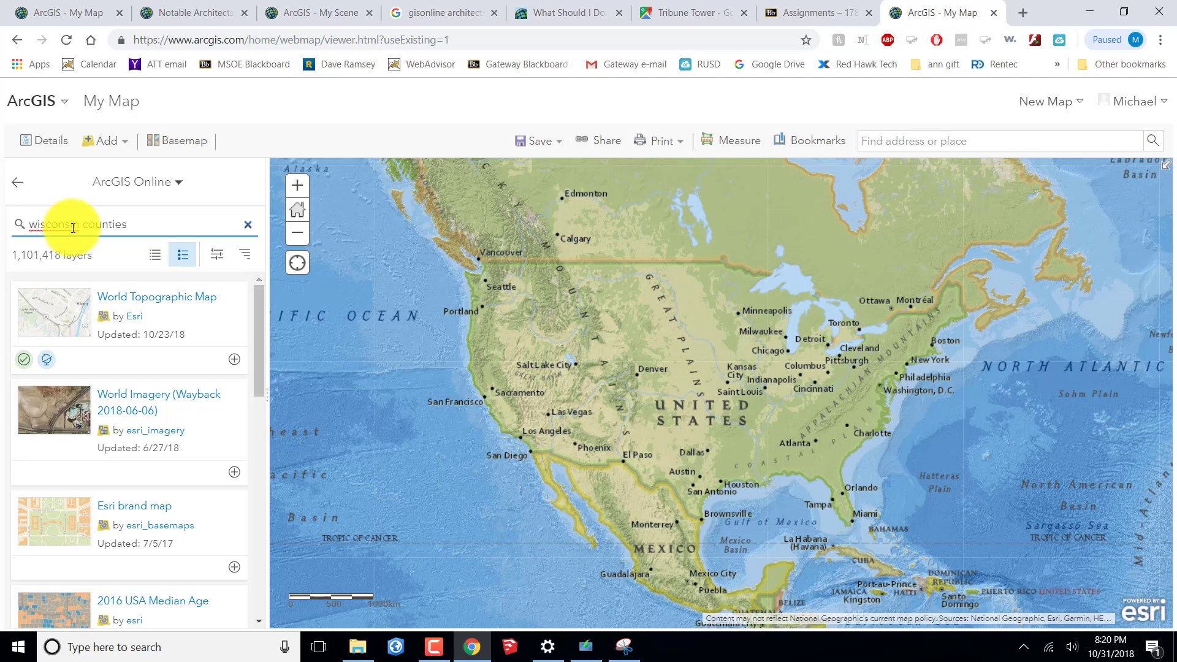
key("Return")
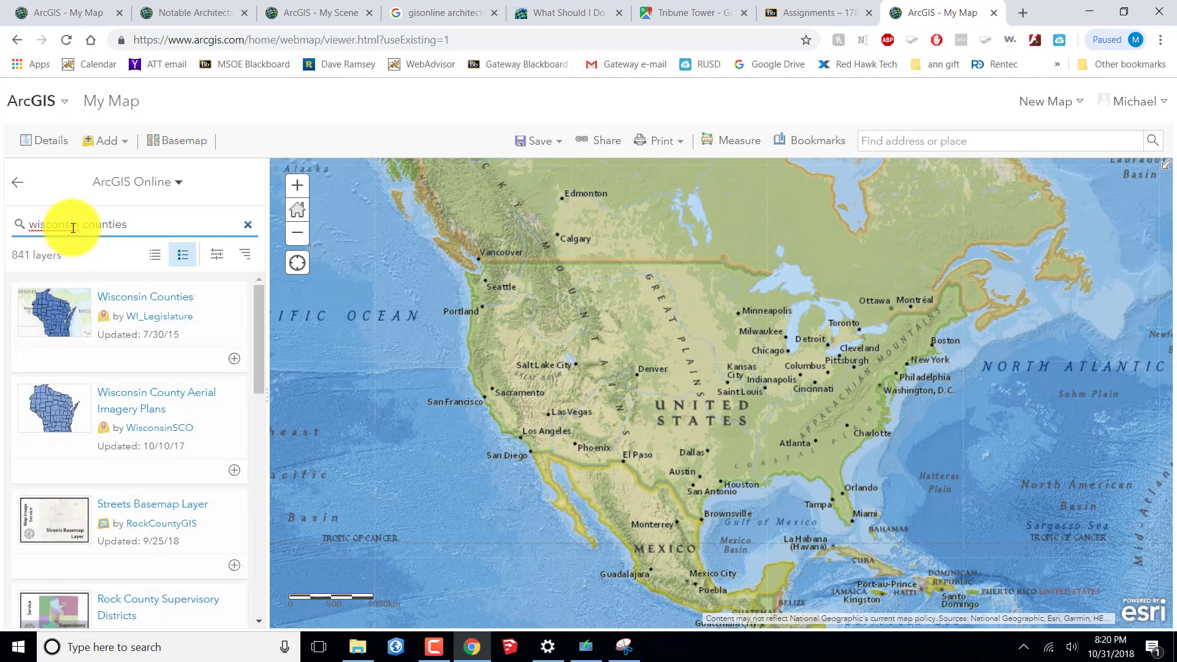
Add the Wisconsin Counties feature layer by WI_Legislature to the map and close its details
left_click(136, 301)
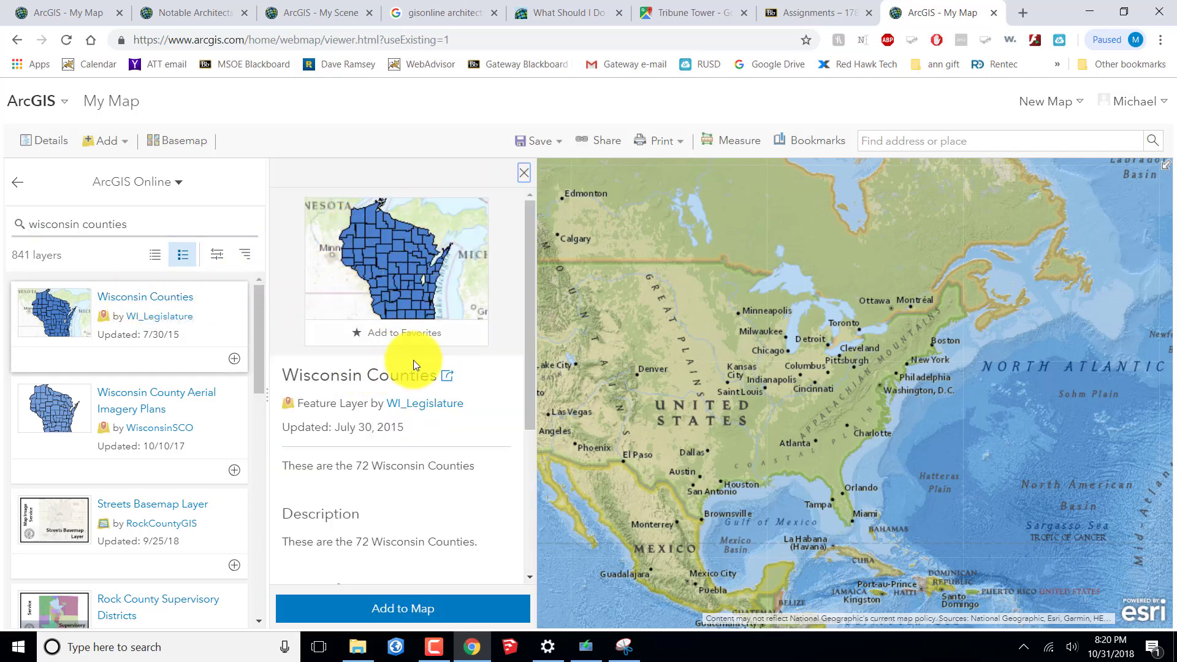
left_click(413, 610)
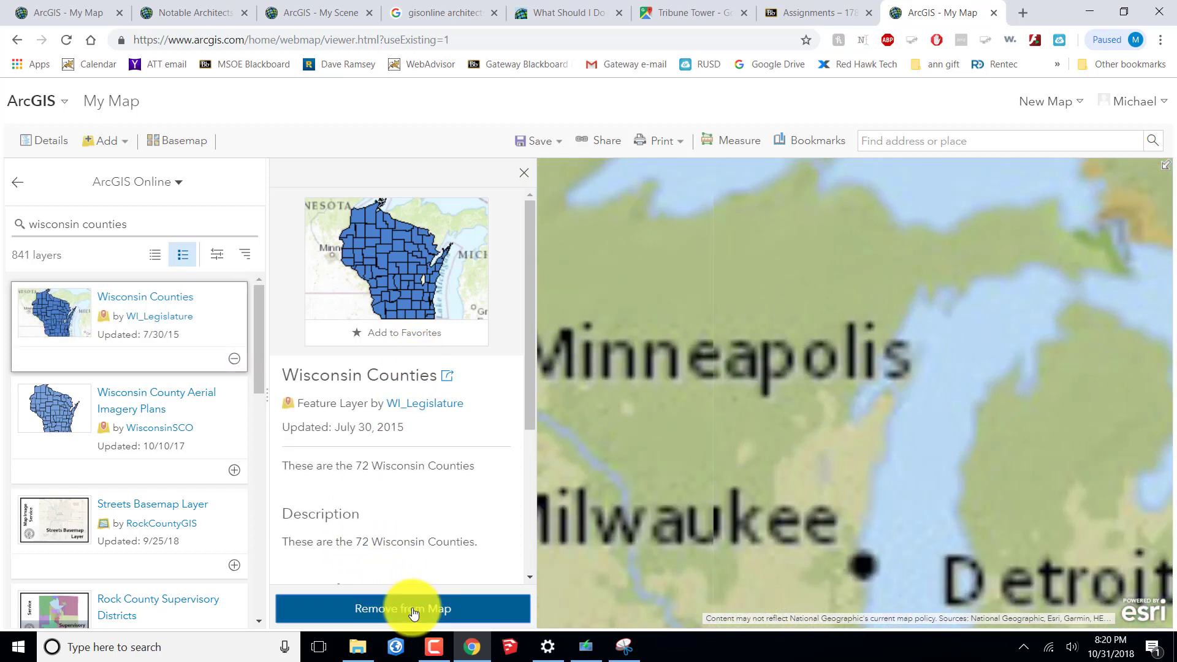
left_click(525, 177)
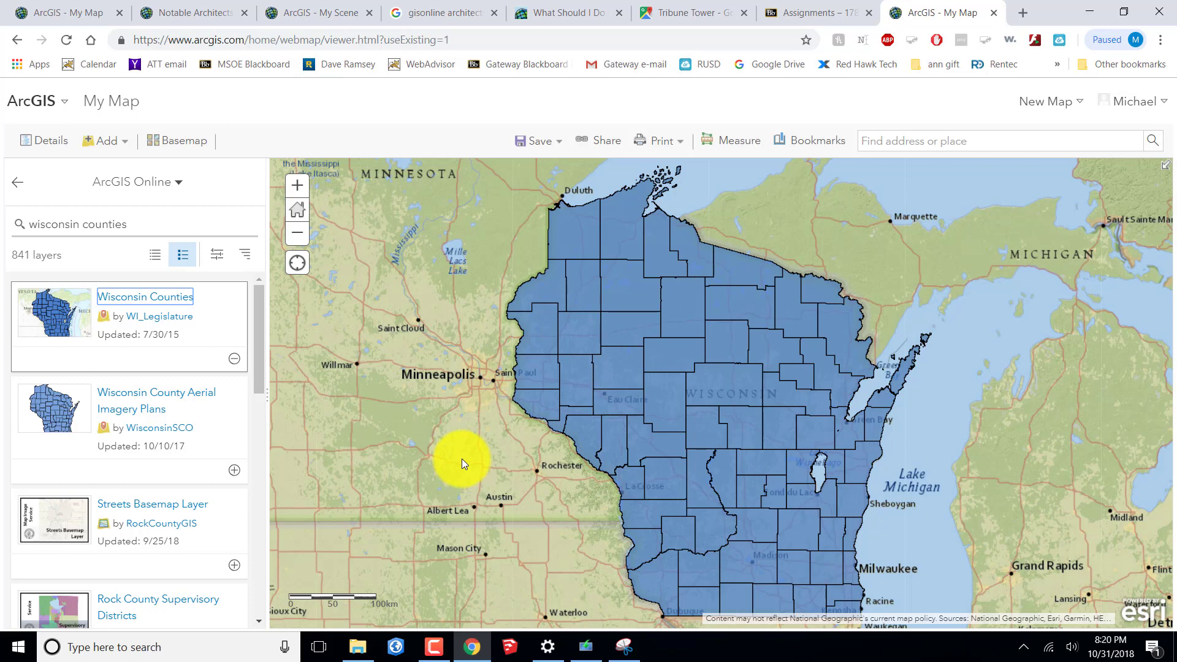
Check the GIS assignment instructions in Blackboard and return to the Wisconsin counties map
left_click(74, 13)
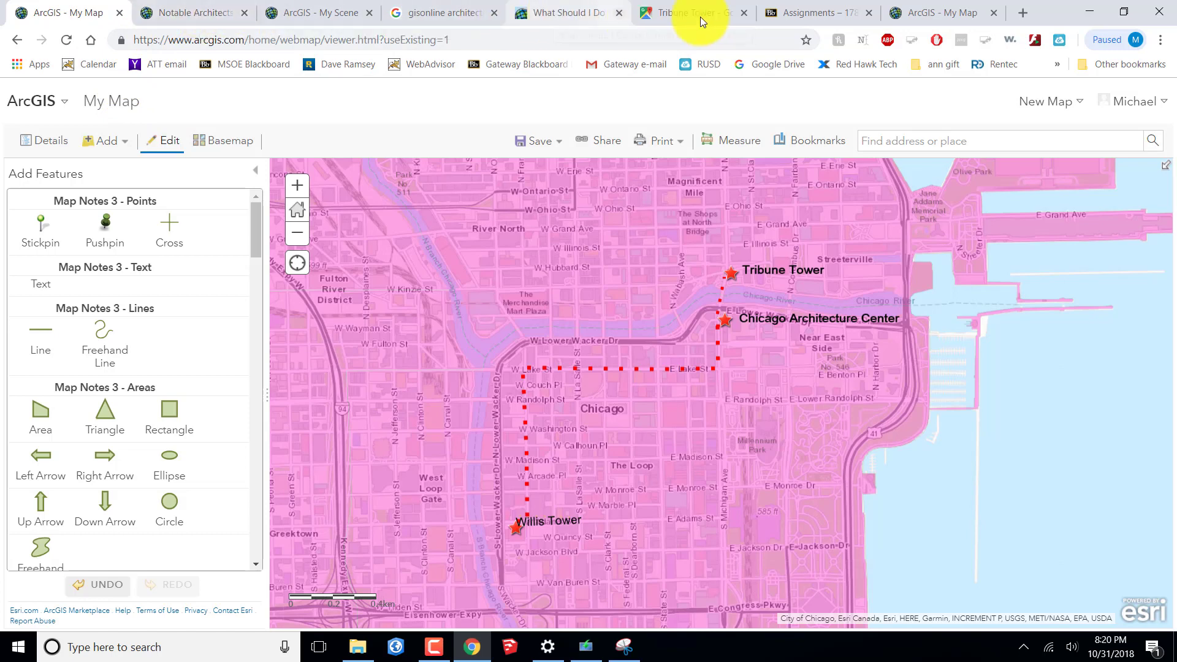
left_click(810, 16)
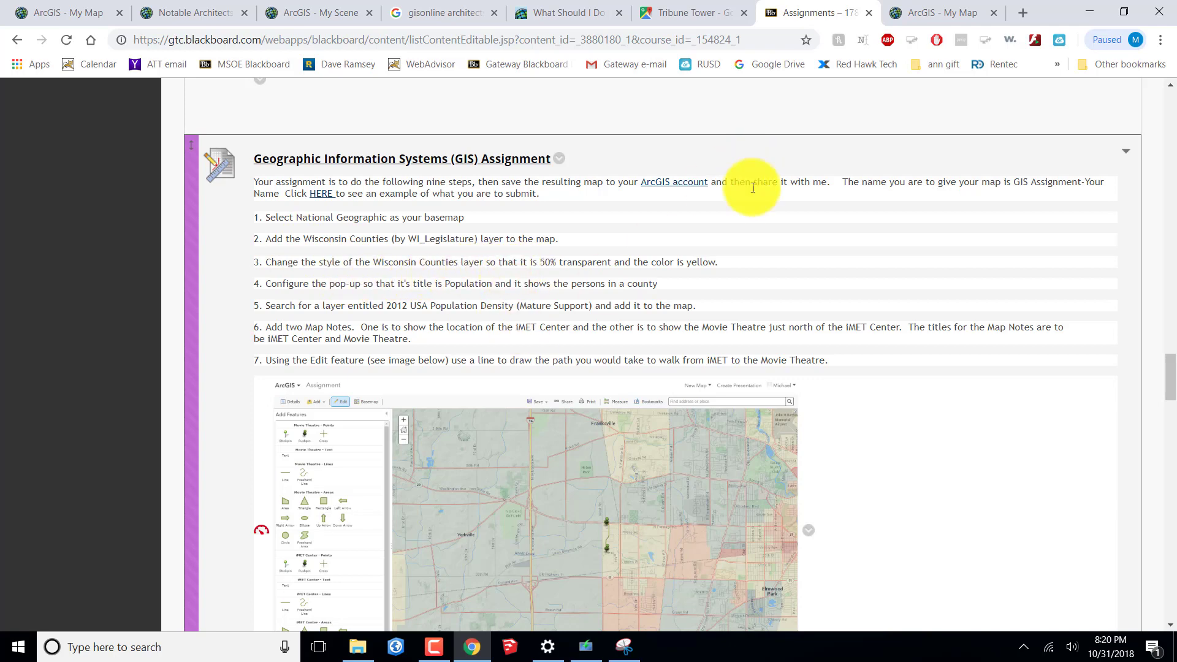
left_click(920, 11)
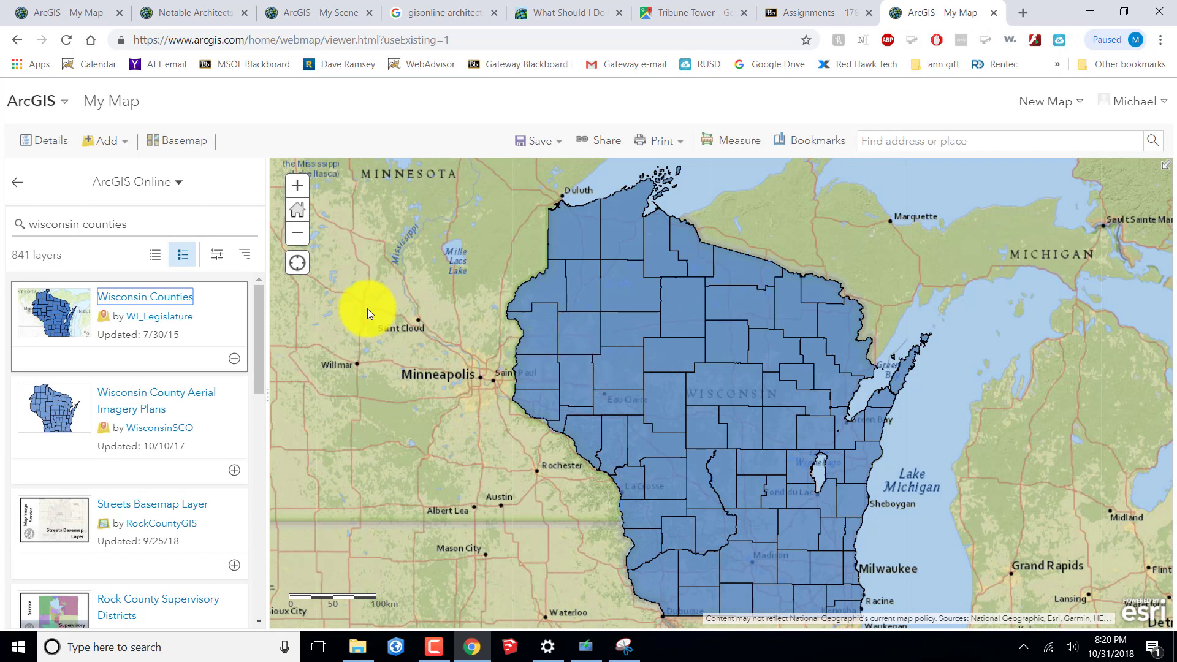
Set the Wisconsin Counties layer's symbol fill to yellow (#FFFF00) with about 50% transparency
left_click(16, 184)
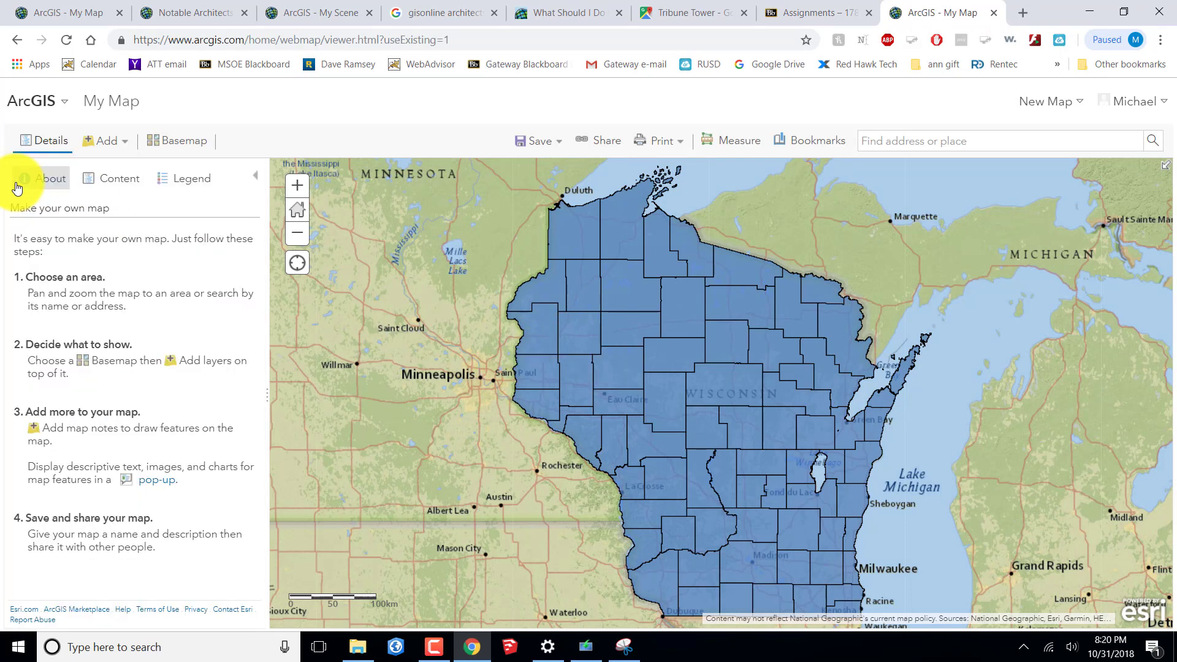
left_click(124, 179)
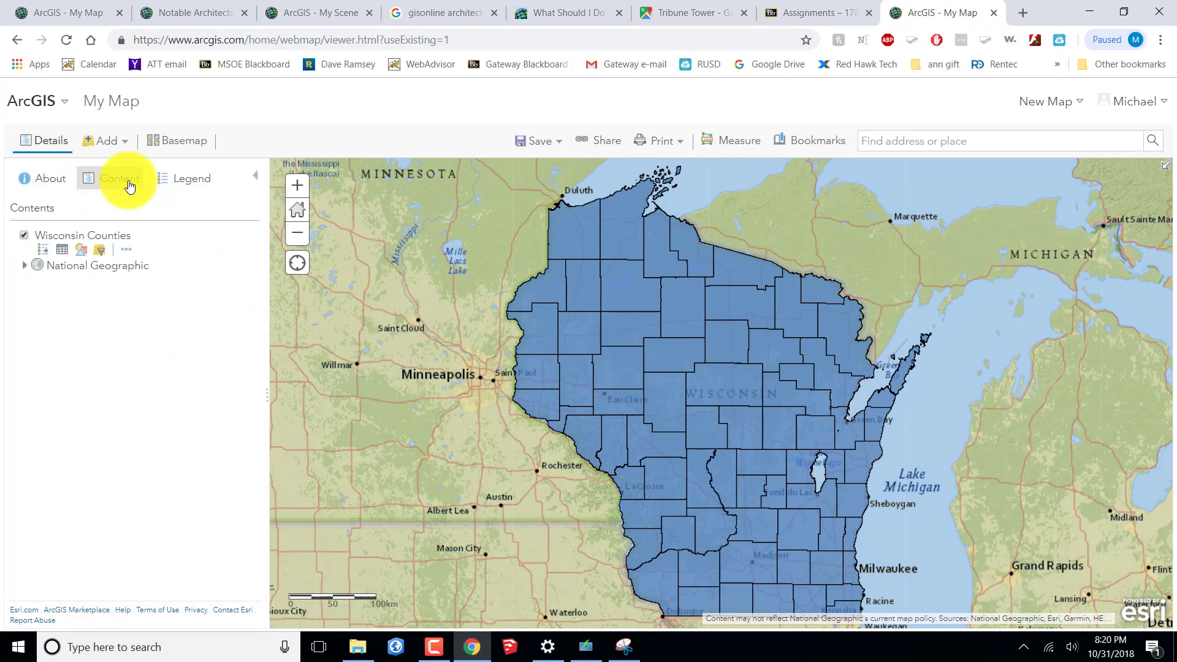
left_click(79, 252)
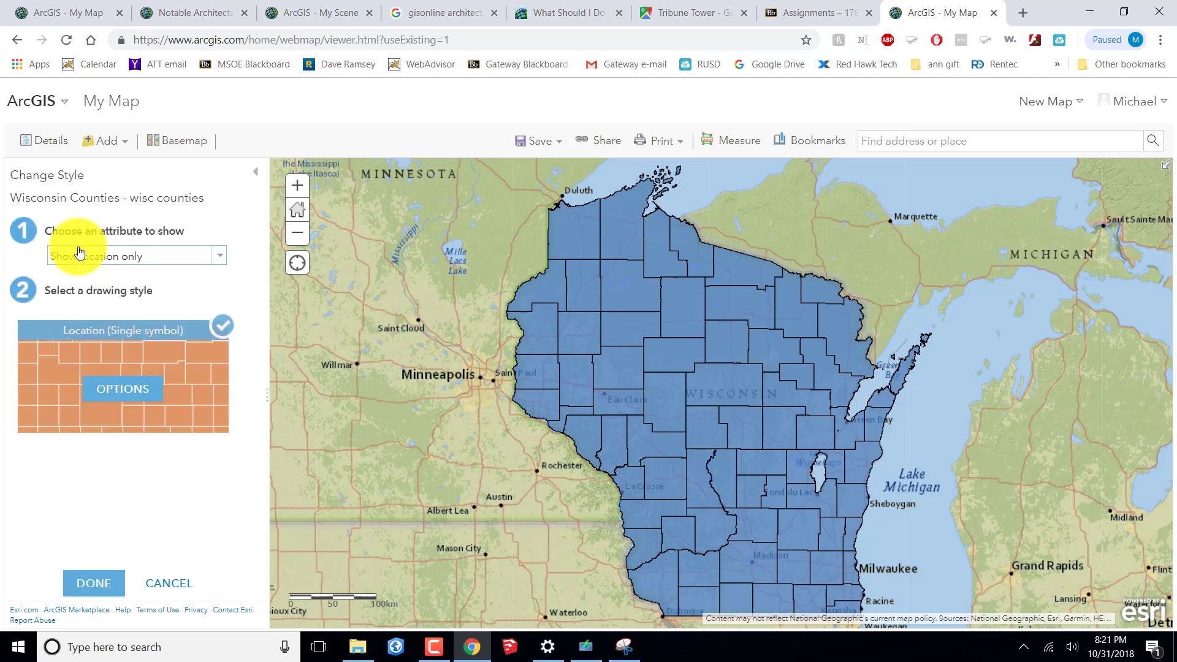
left_click(126, 393)
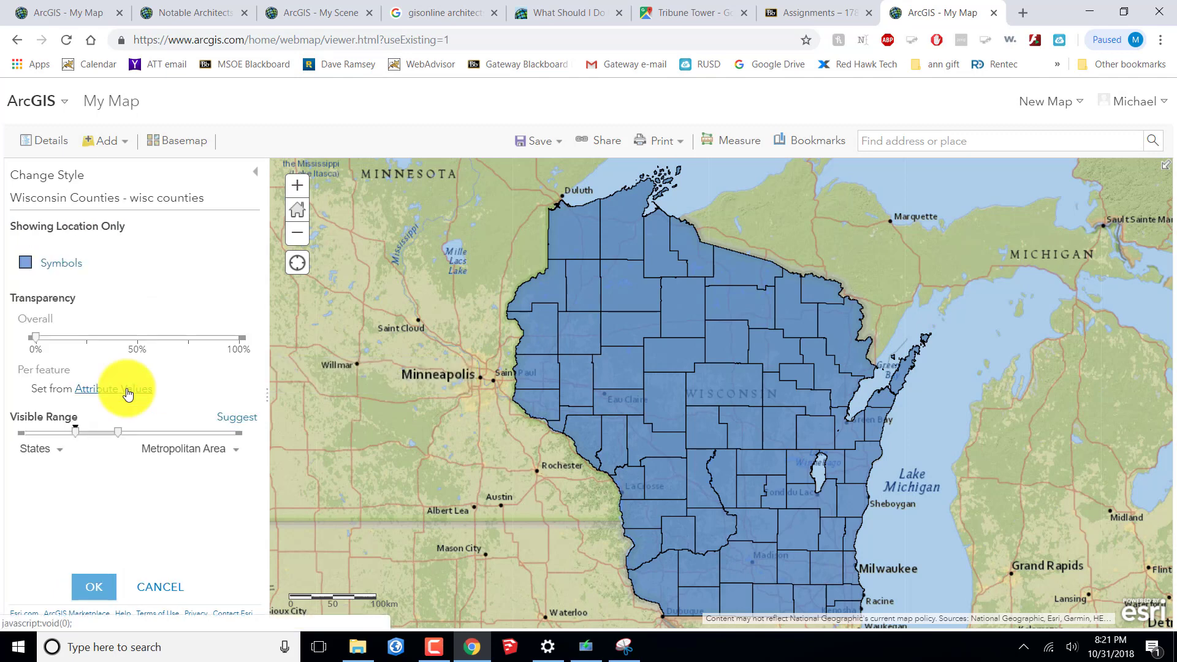
left_click(64, 265)
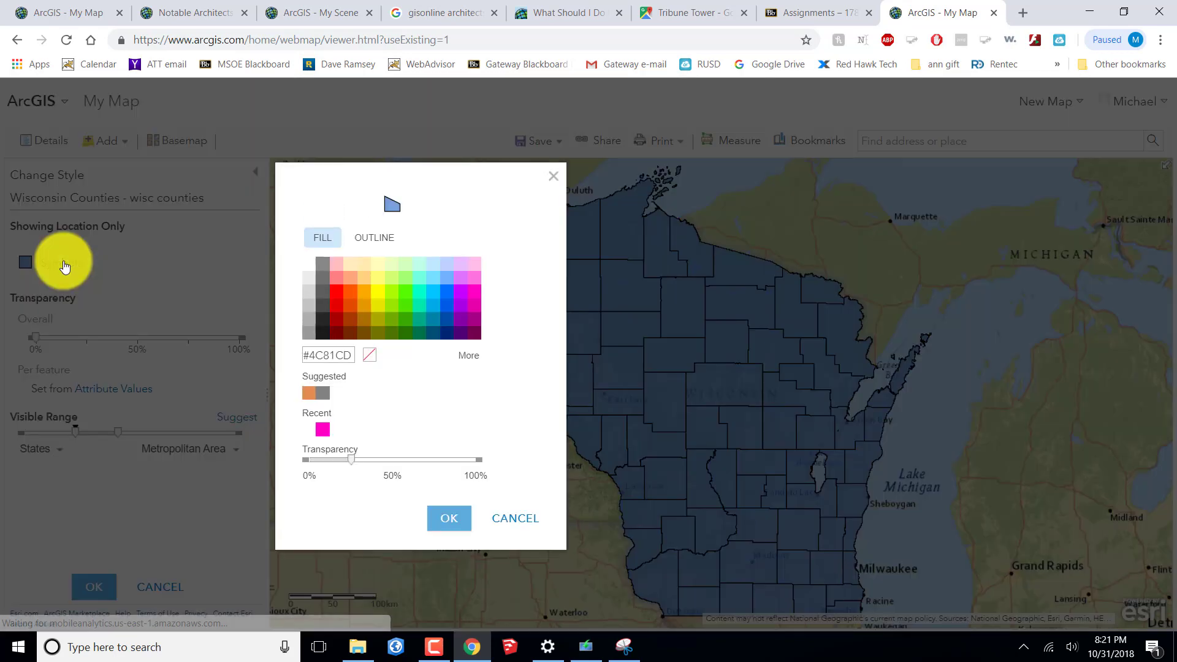
left_click(378, 292)
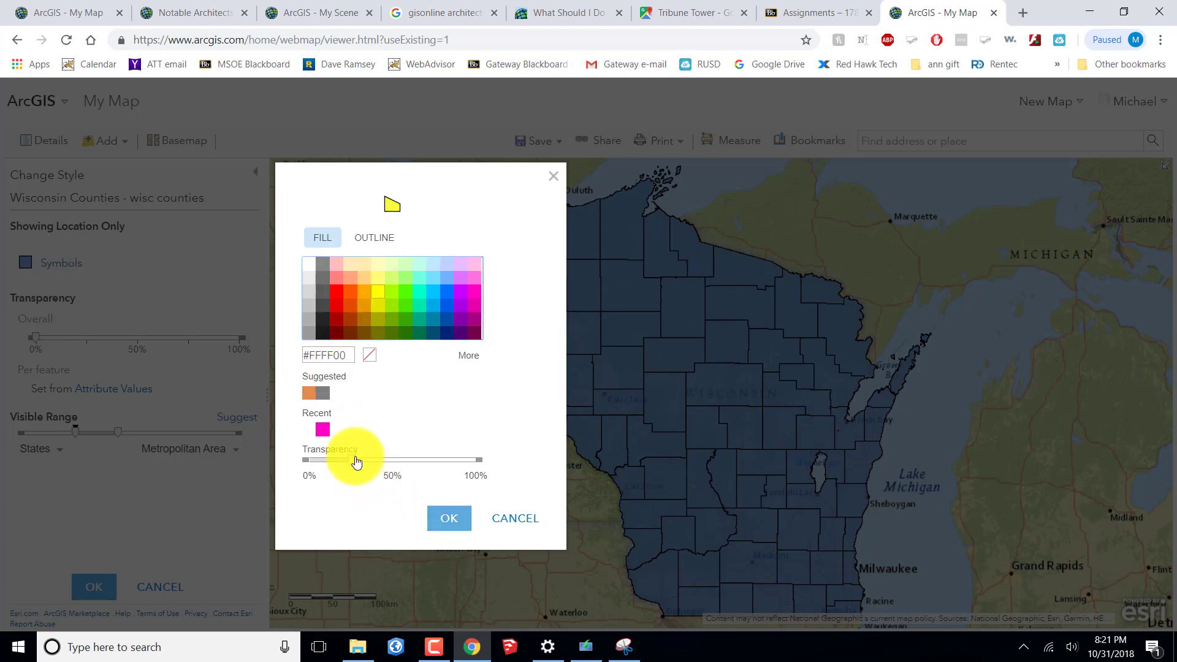
left_click_drag(356, 462, 389, 463)
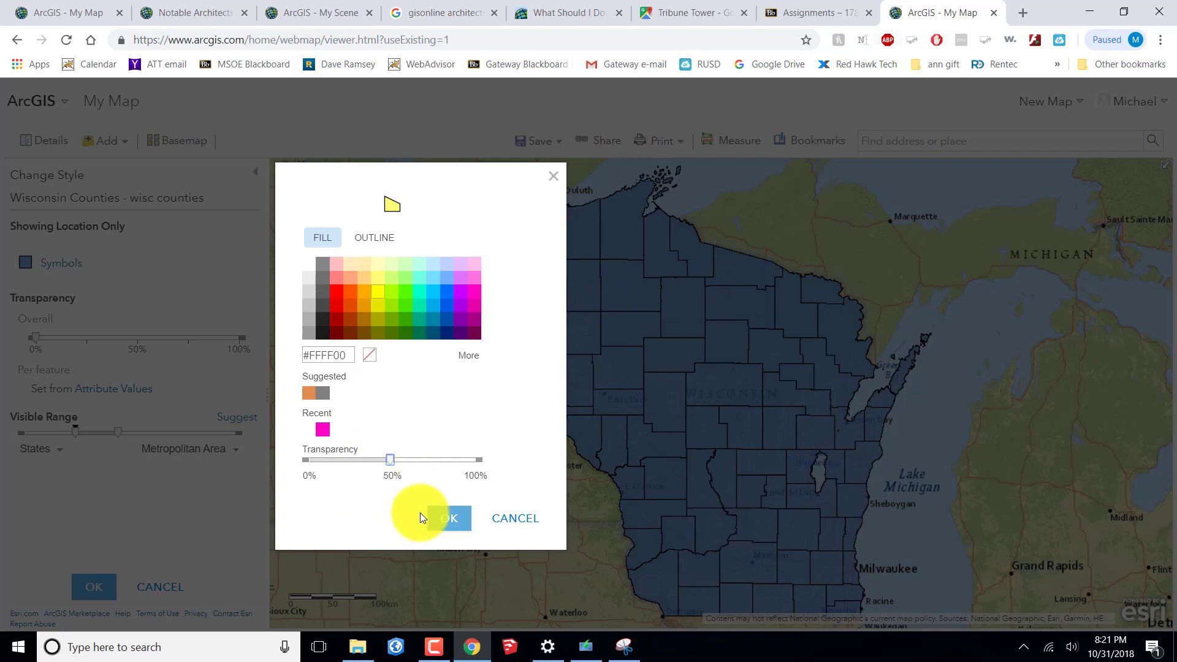
left_click(447, 520)
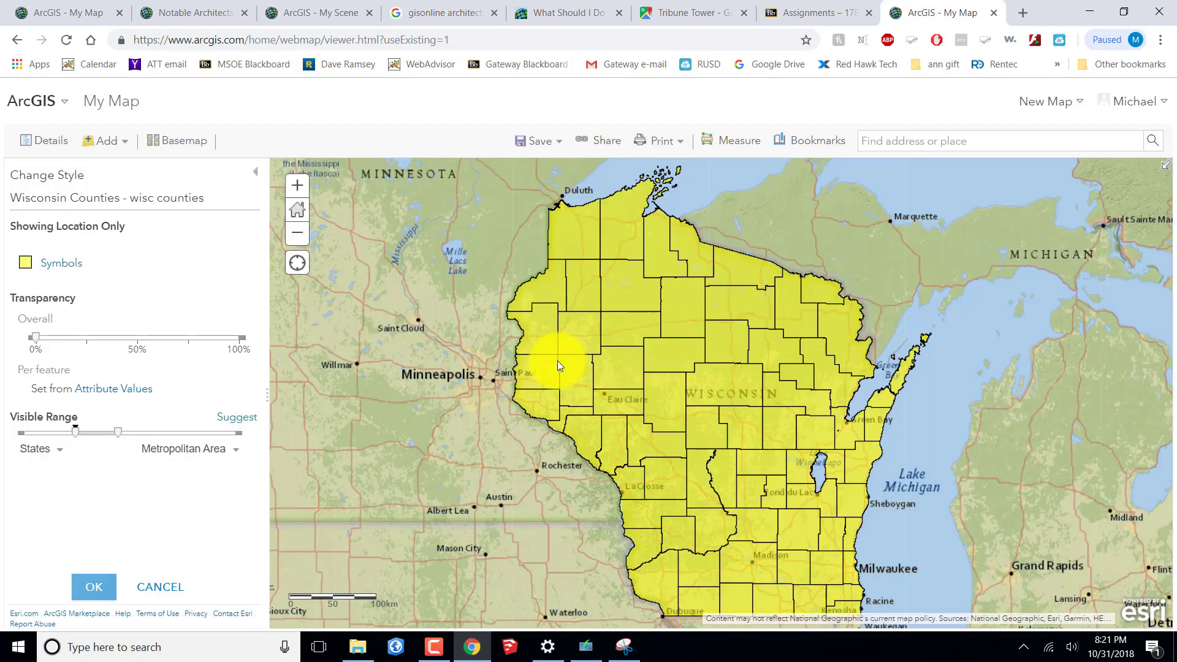
Check the style requirements in the Blackboard GIS assignment, return to the ArcGIS map and apply the Wisconsin Counties style changes
left_click(786, 13)
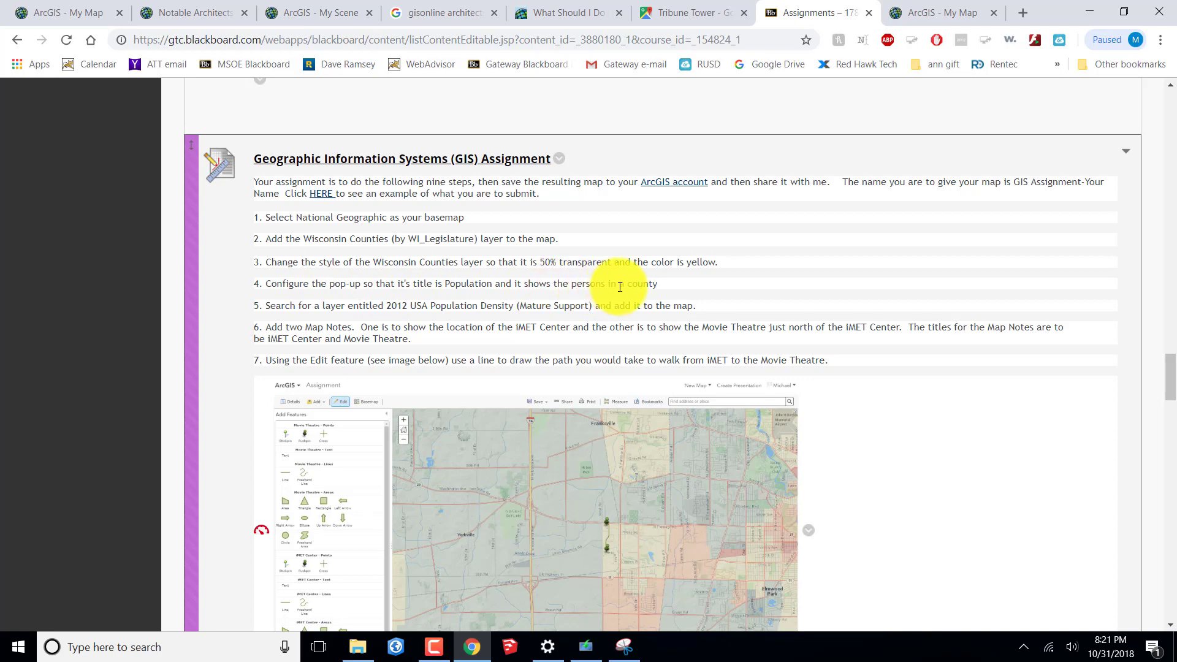
left_click(926, 12)
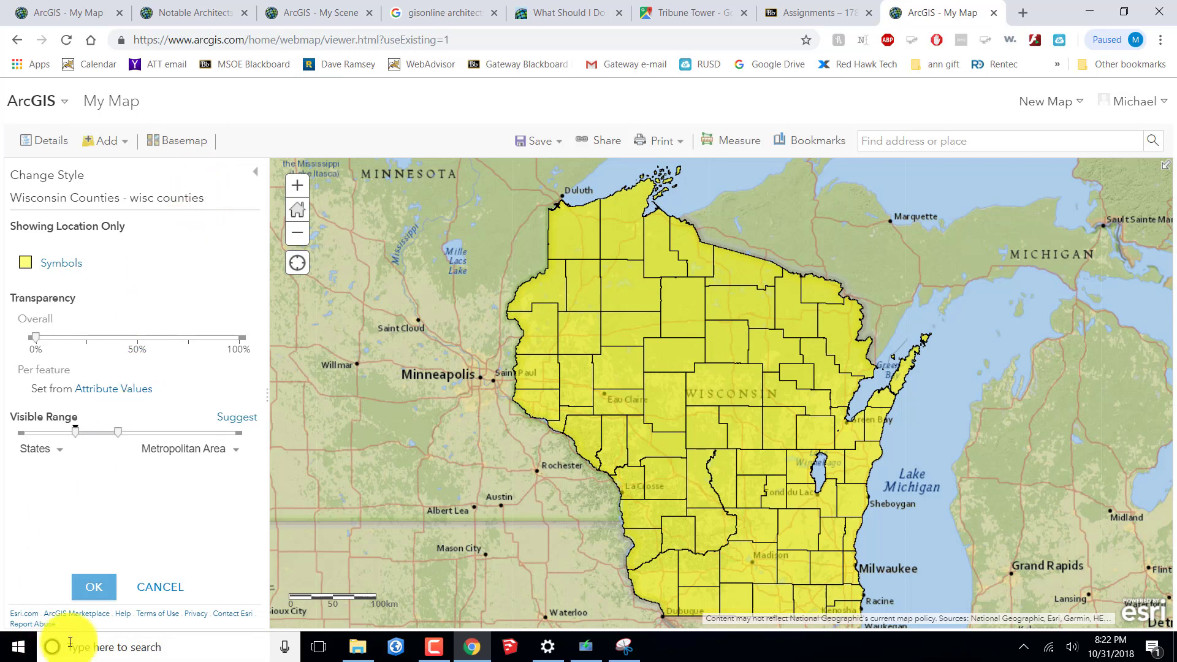
left_click(86, 589)
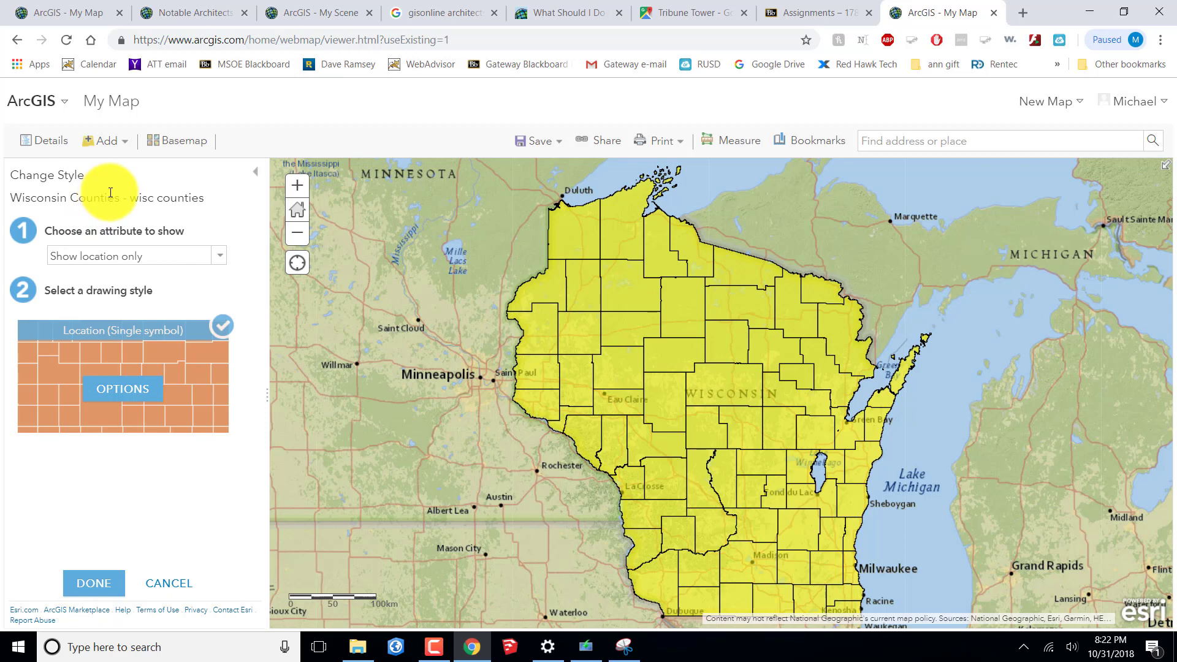
left_click(98, 583)
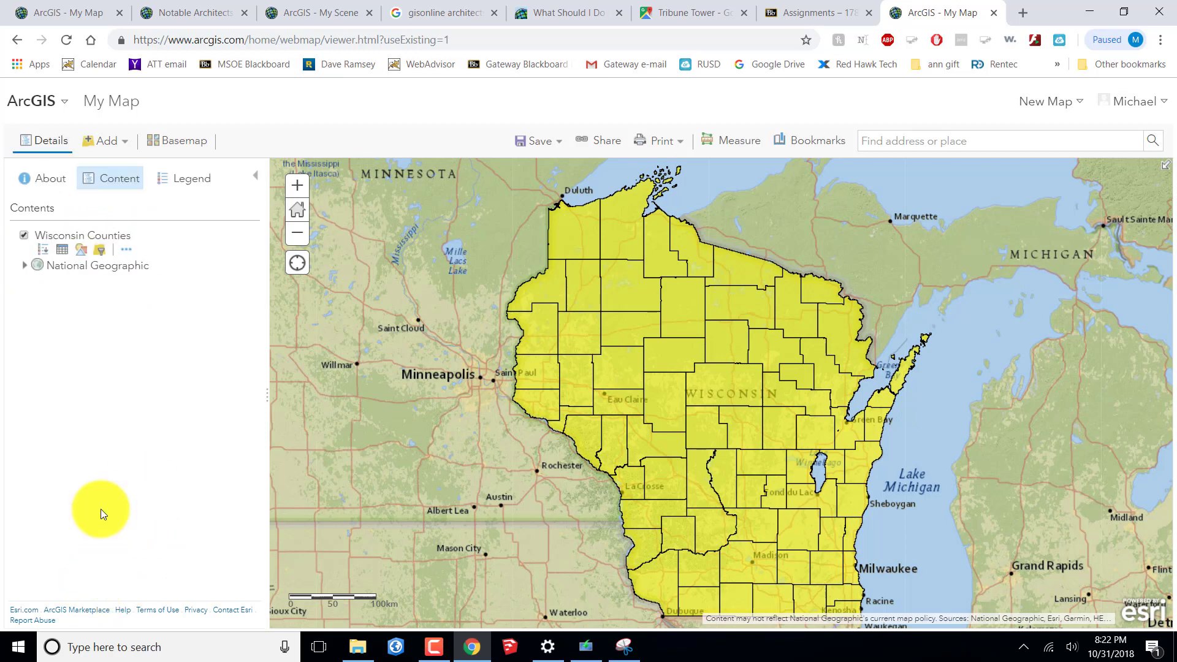
Configure the Wisconsin Counties pop-up with the title "Population", checking the assignment instructions in Blackboard
left_click(128, 253)
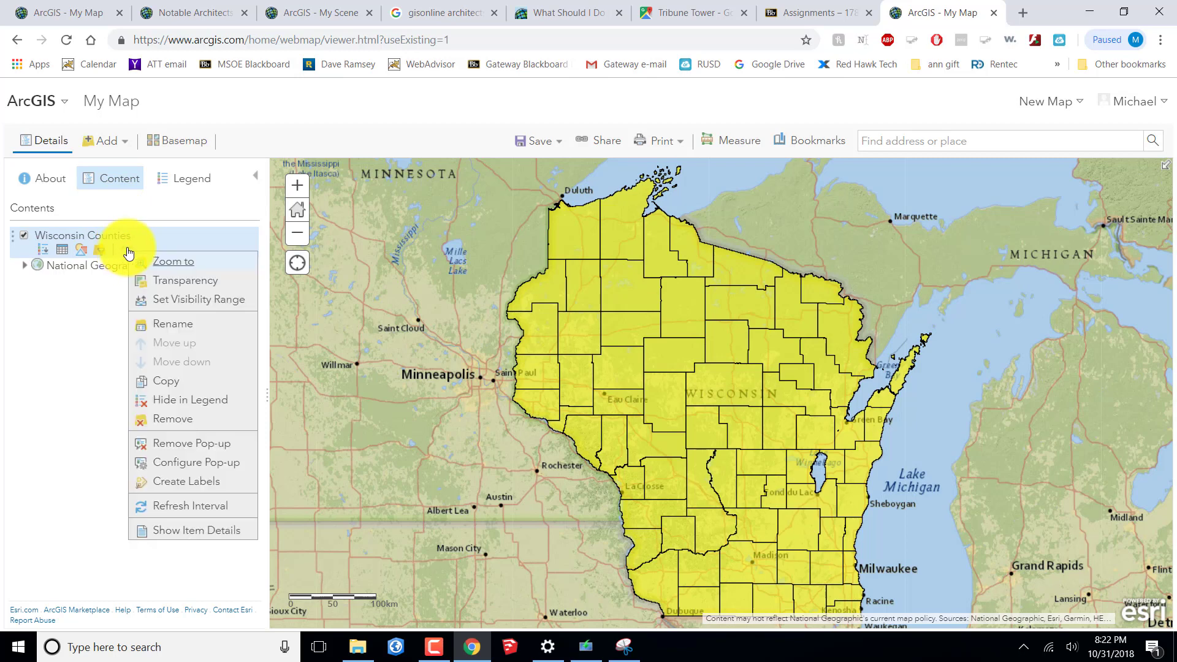
left_click(211, 466)
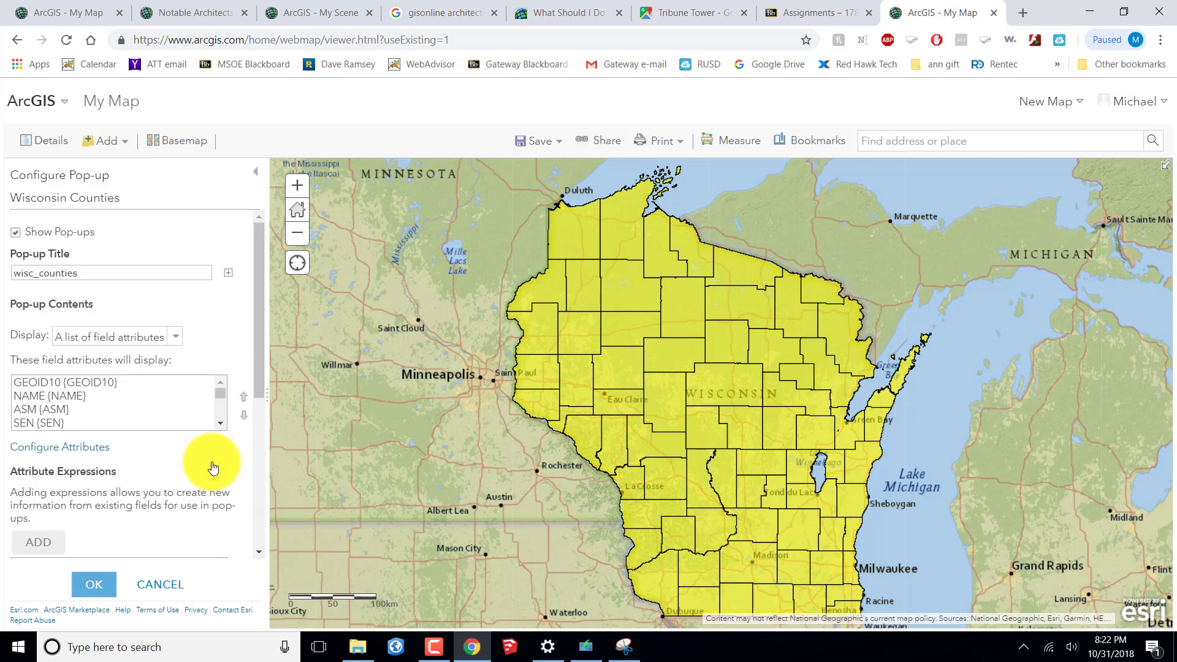
left_click(806, 14)
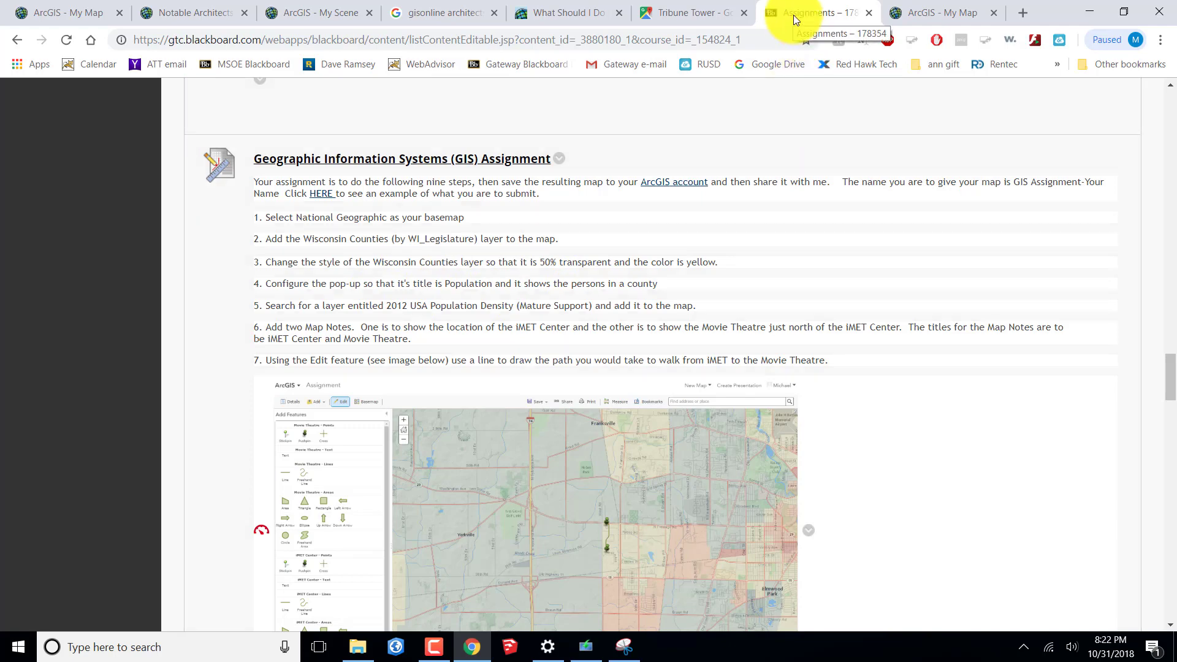
left_click(913, 13)
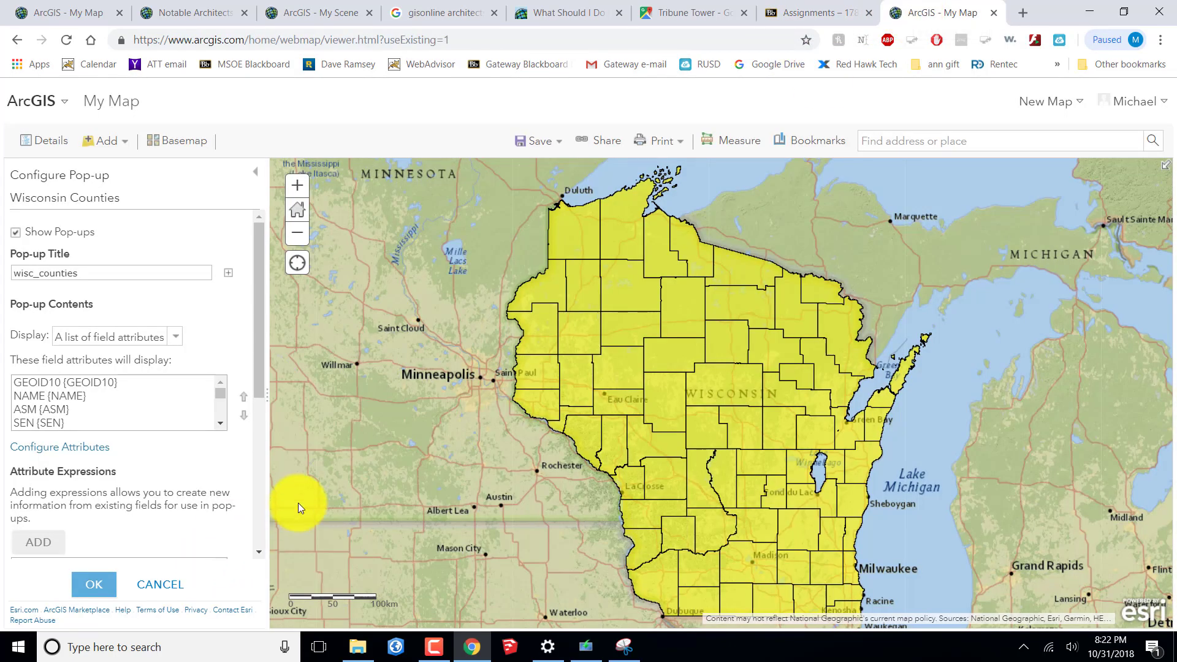
double_click(121, 271)
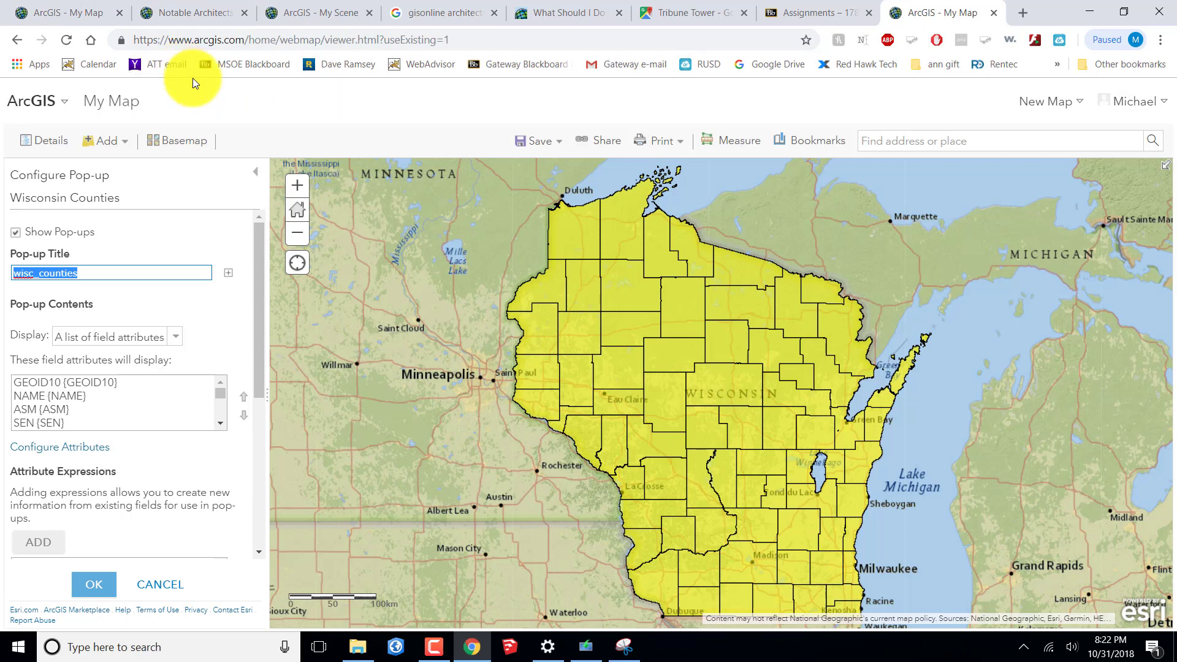
type("Pop")
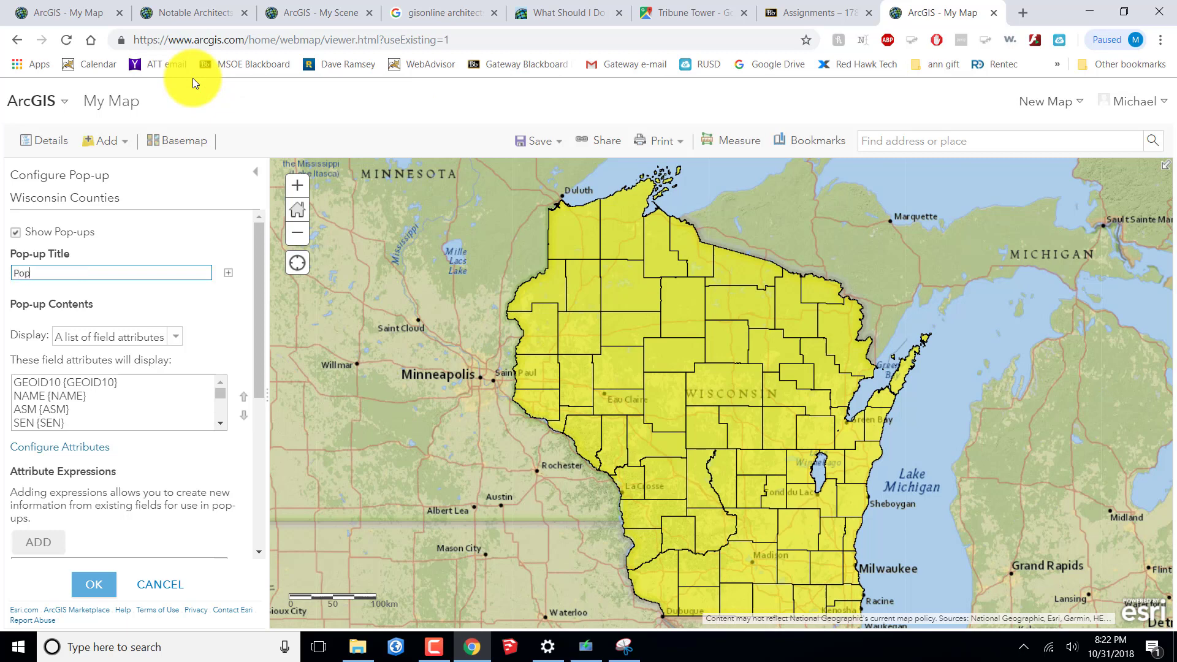
type("ulation")
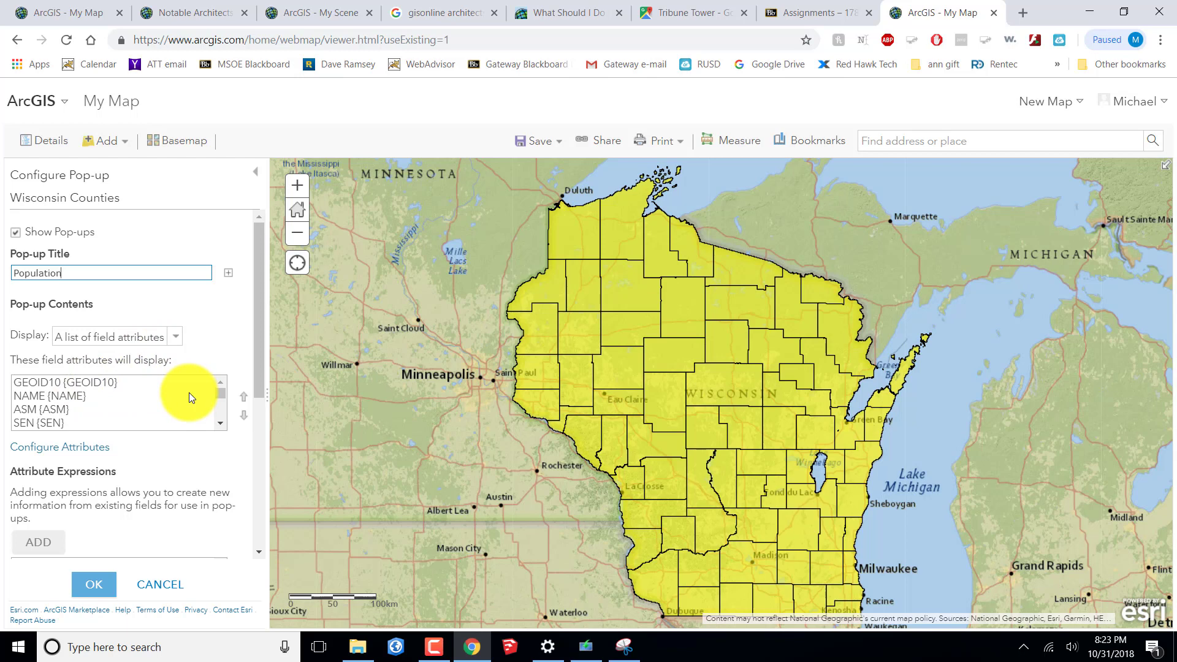
Make the pop-up display a description from one field, using the PERSONS field, and apply the pop-up configuration
left_click(177, 339)
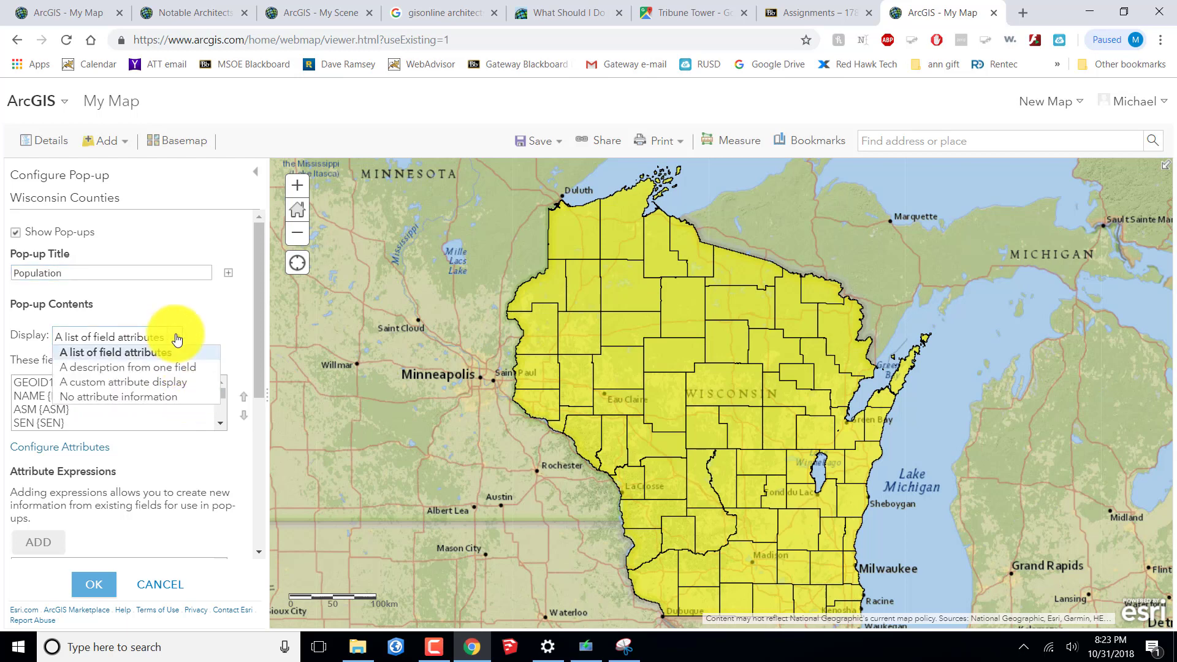
left_click(174, 368)
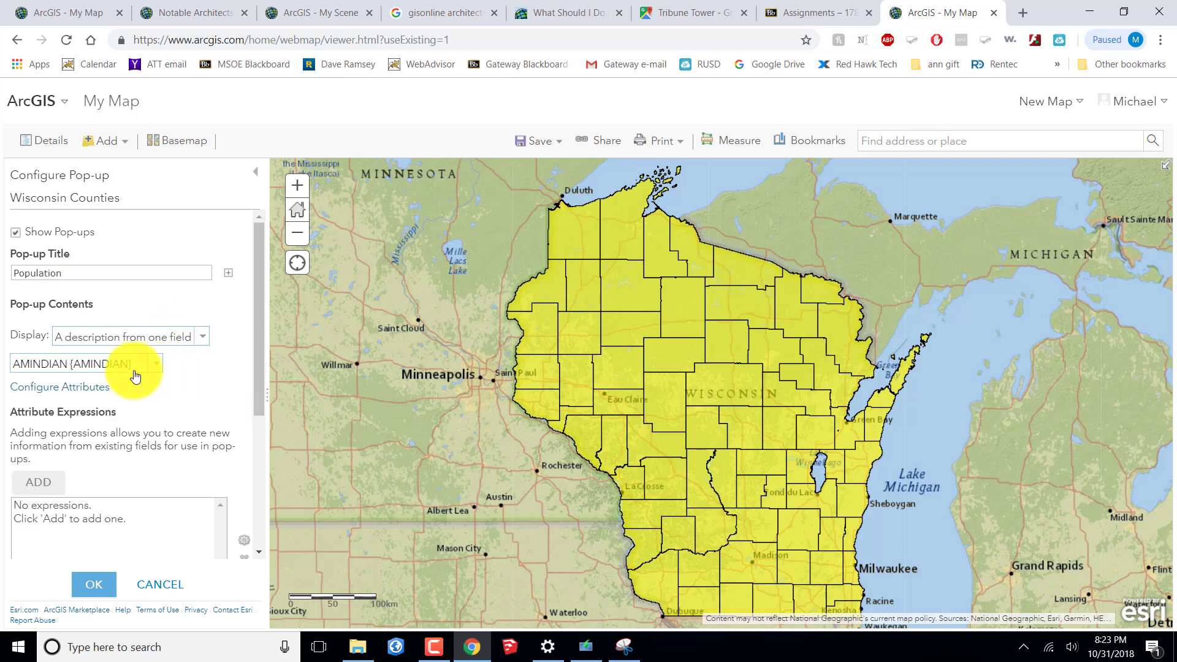
left_click(157, 364)
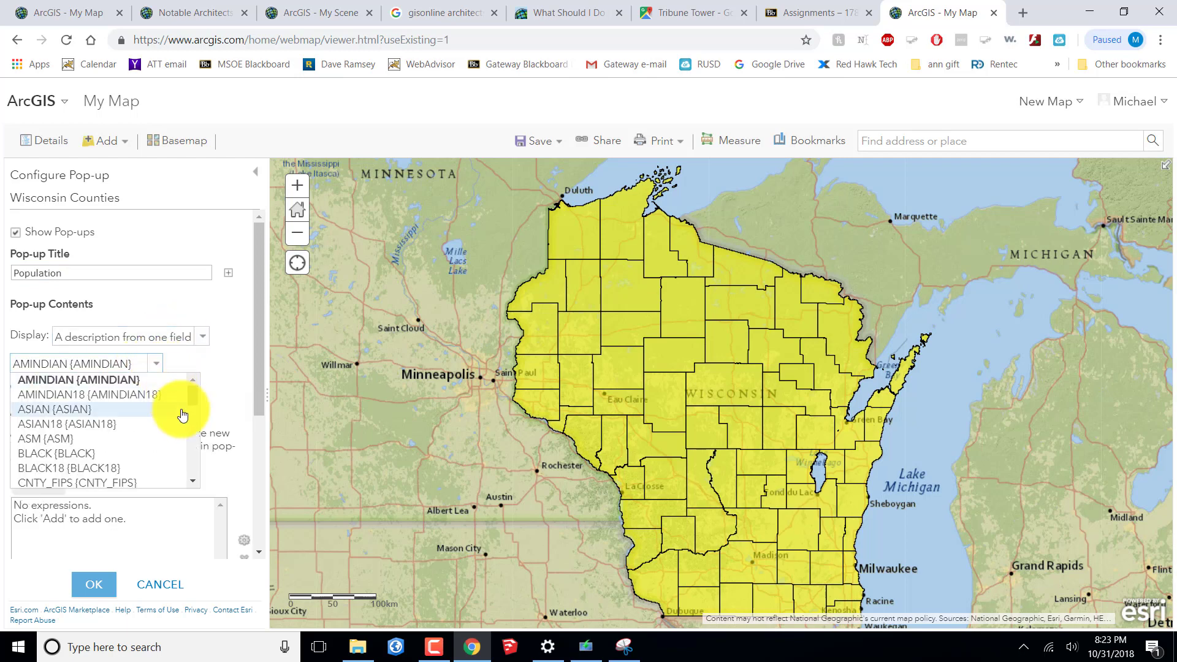
left_click_drag(193, 395, 200, 443)
left_click(88, 410)
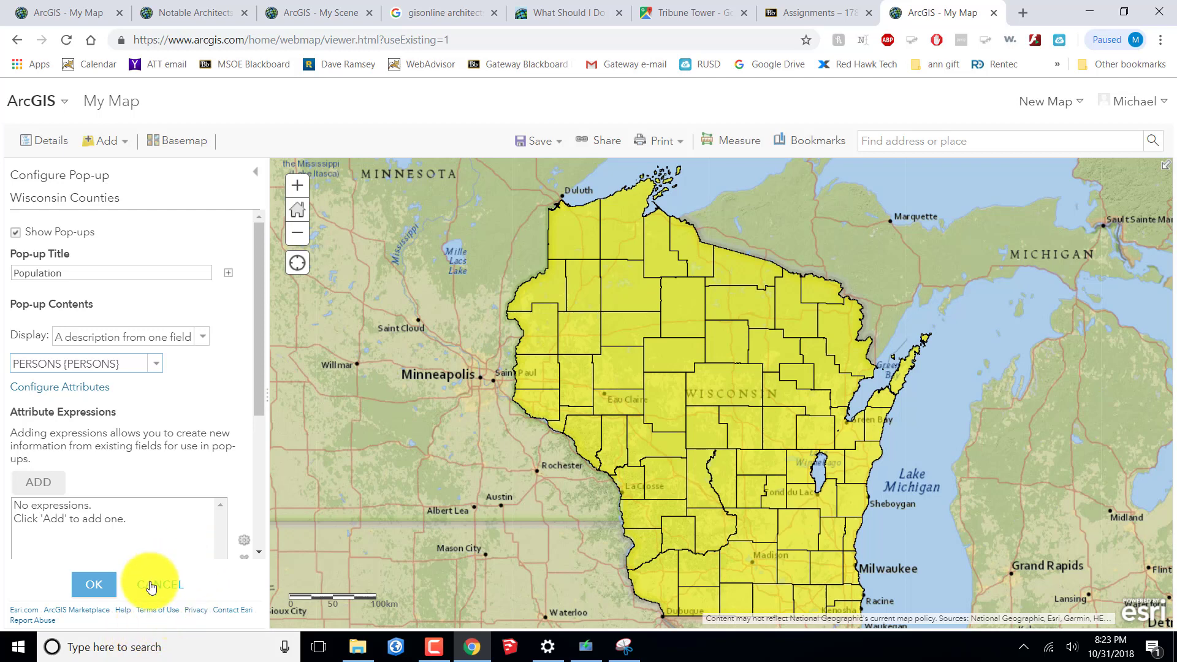
left_click(93, 584)
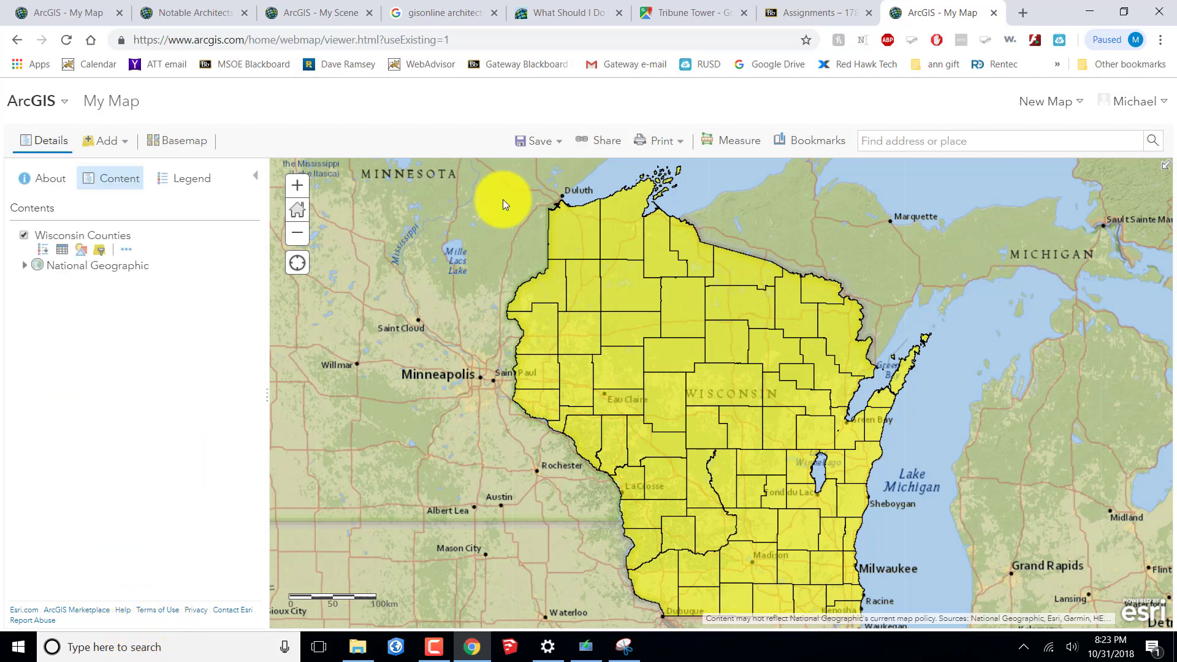
Check the next layer requirement in the Blackboard assignment, return to the ArcGIS map and open the layer search
left_click(815, 13)
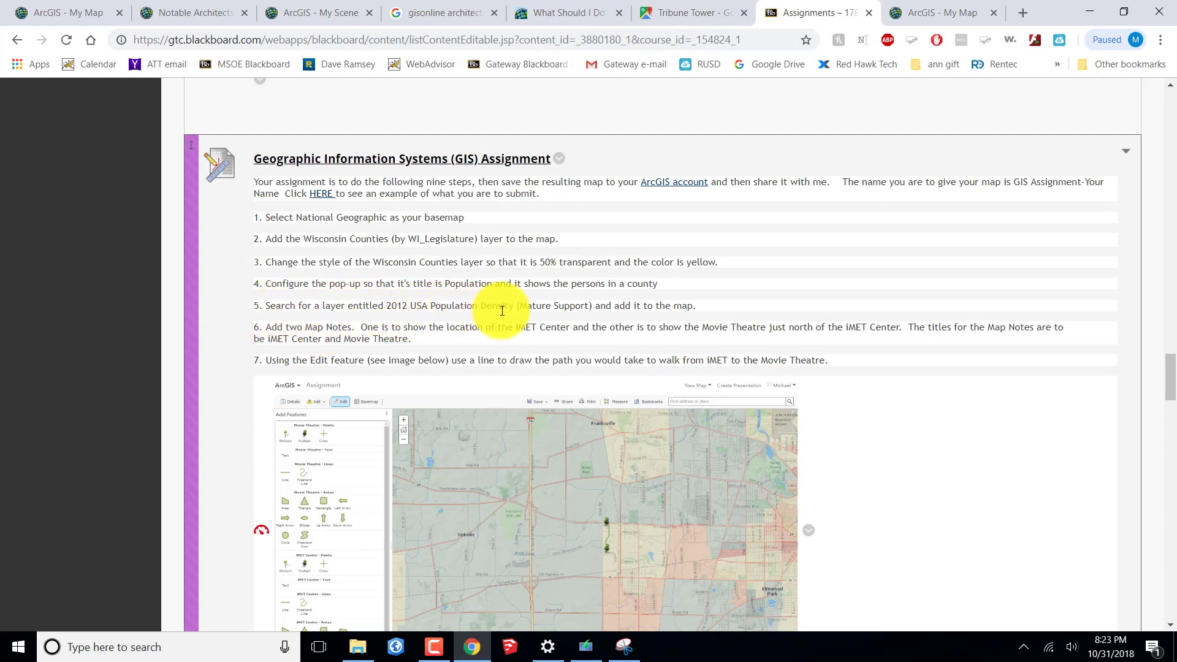
left_click(930, 16)
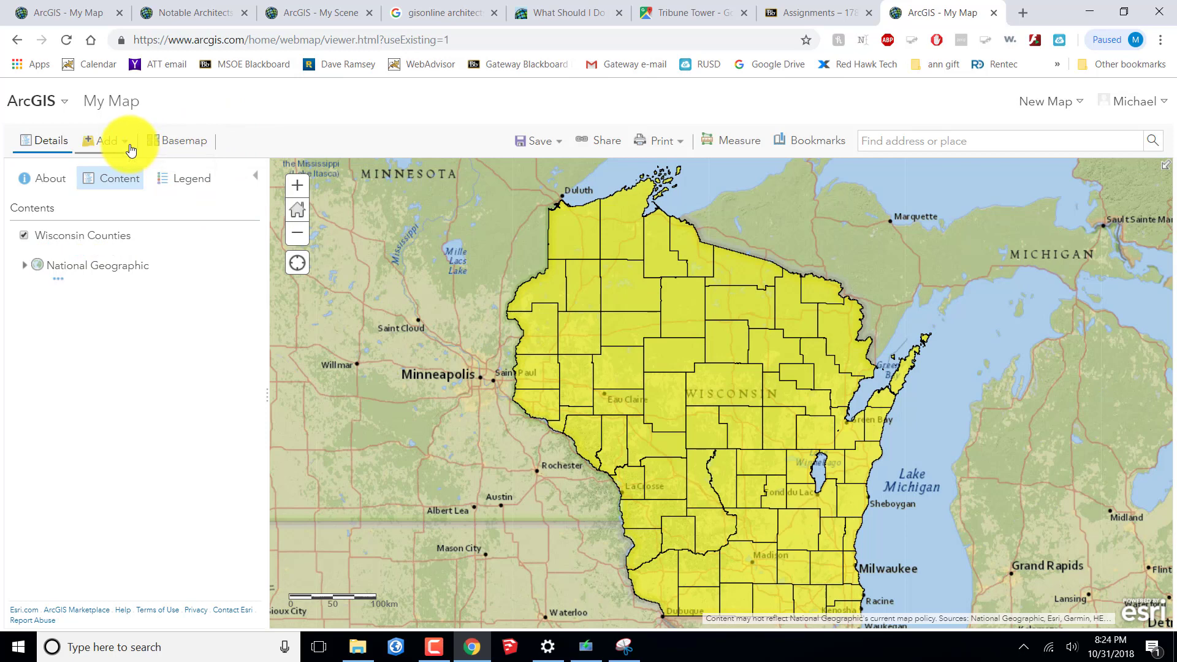
left_click(127, 146)
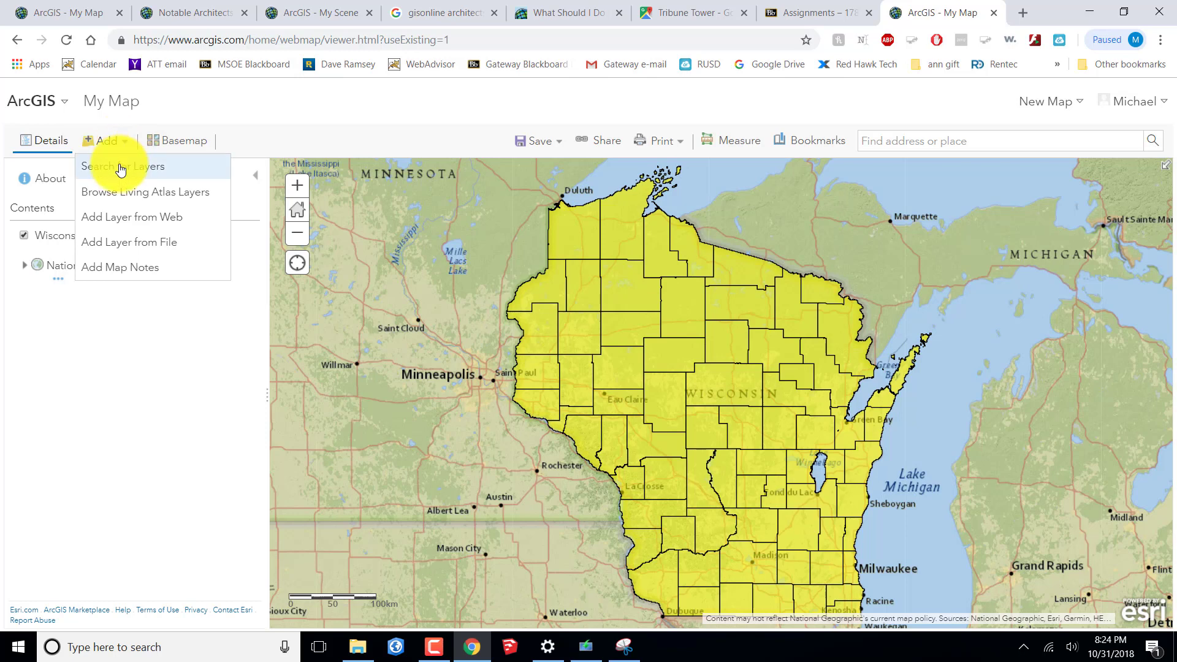
left_click(121, 170)
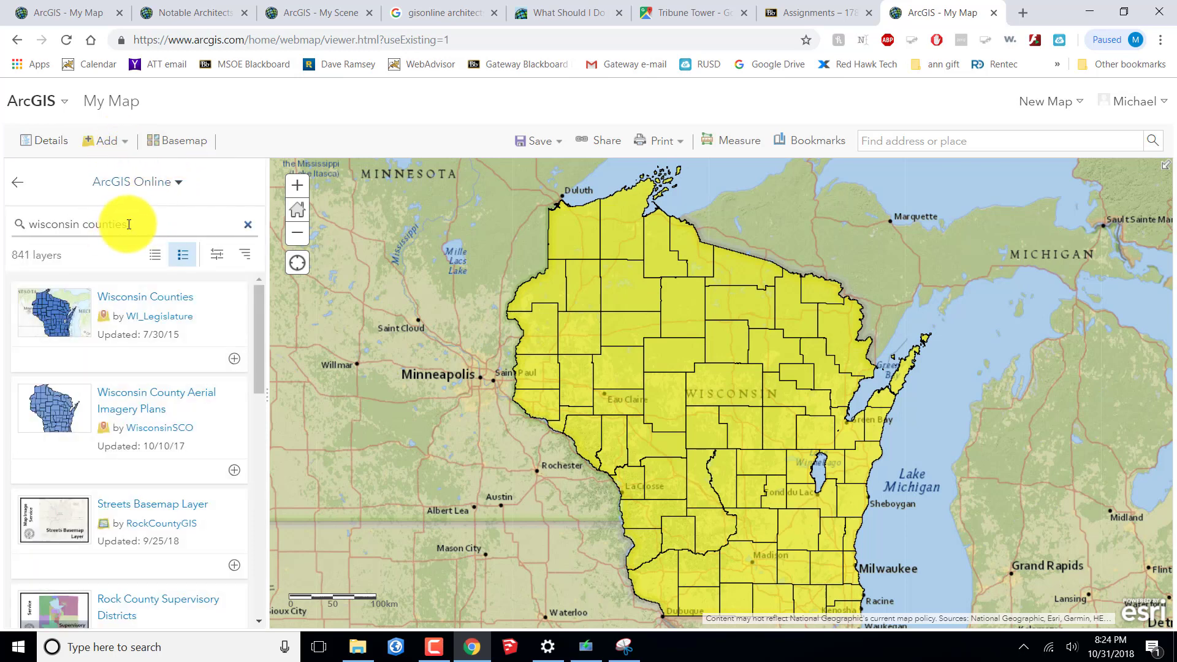
Search for "2012 usa population (mature support)" and add the 2012 USA Population Density (Mature Support) layer by jsapi_team to the map
left_click_drag(131, 224, 37, 224)
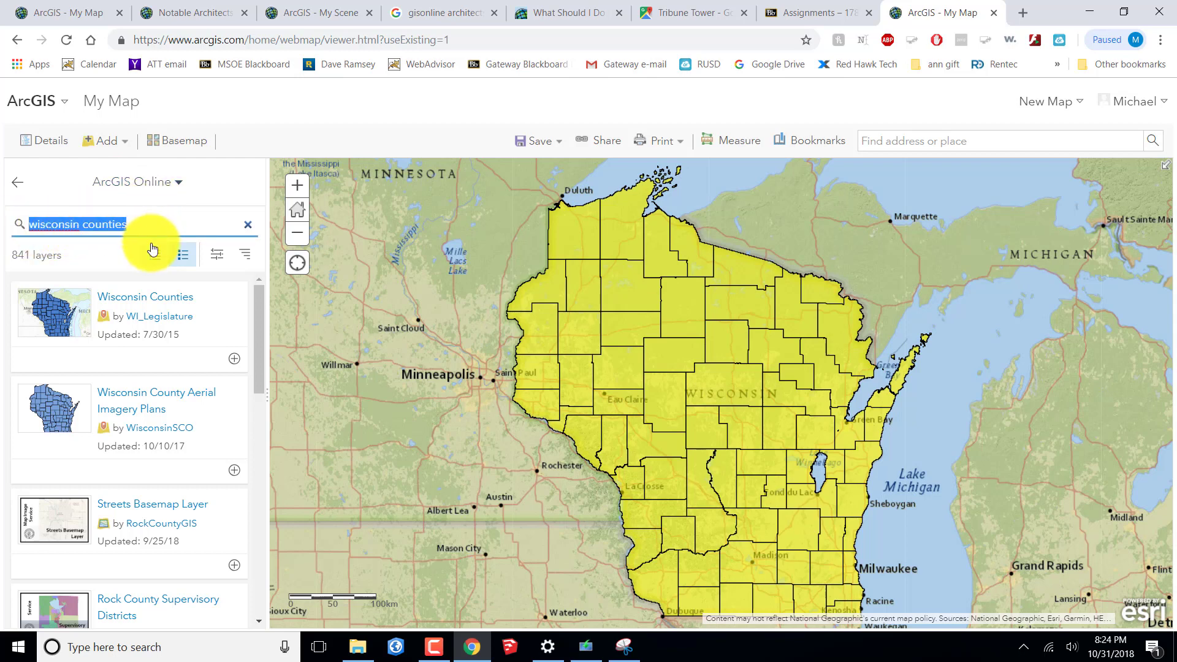
type("2")
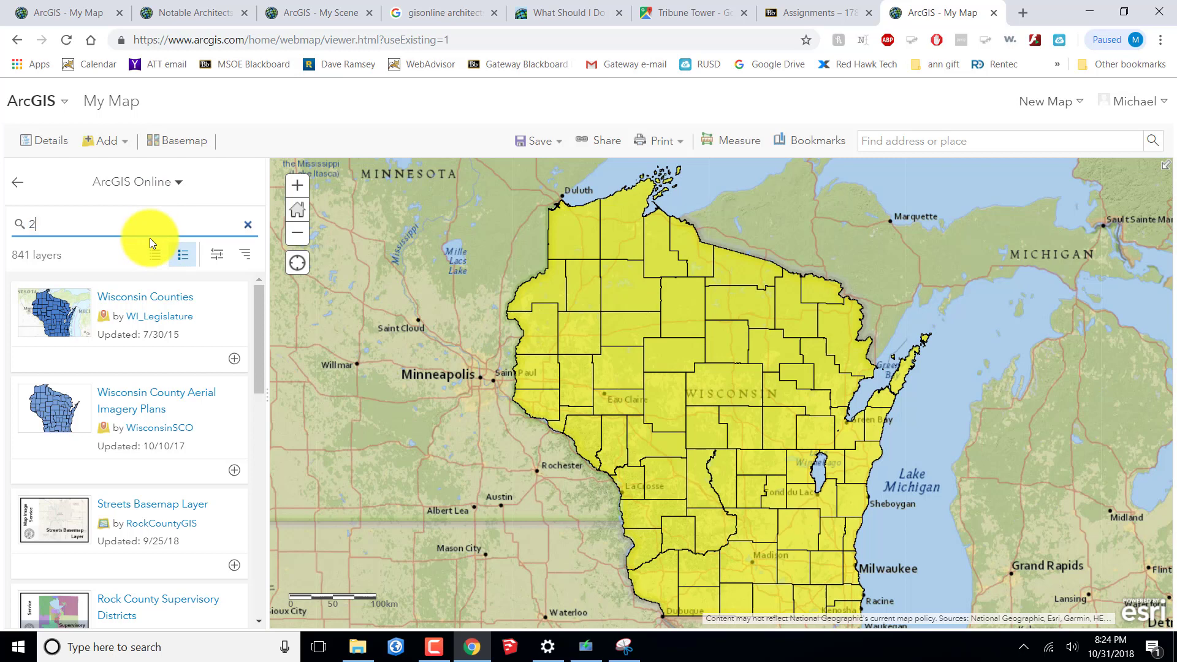
type("012 usa populat")
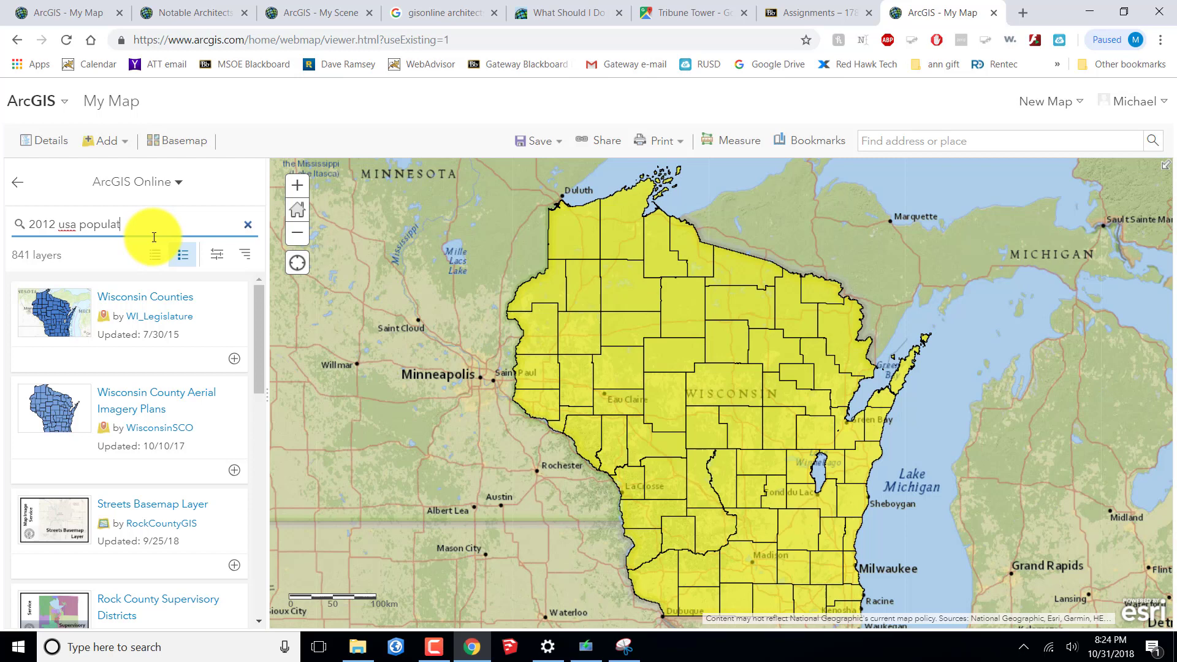
type("ion")
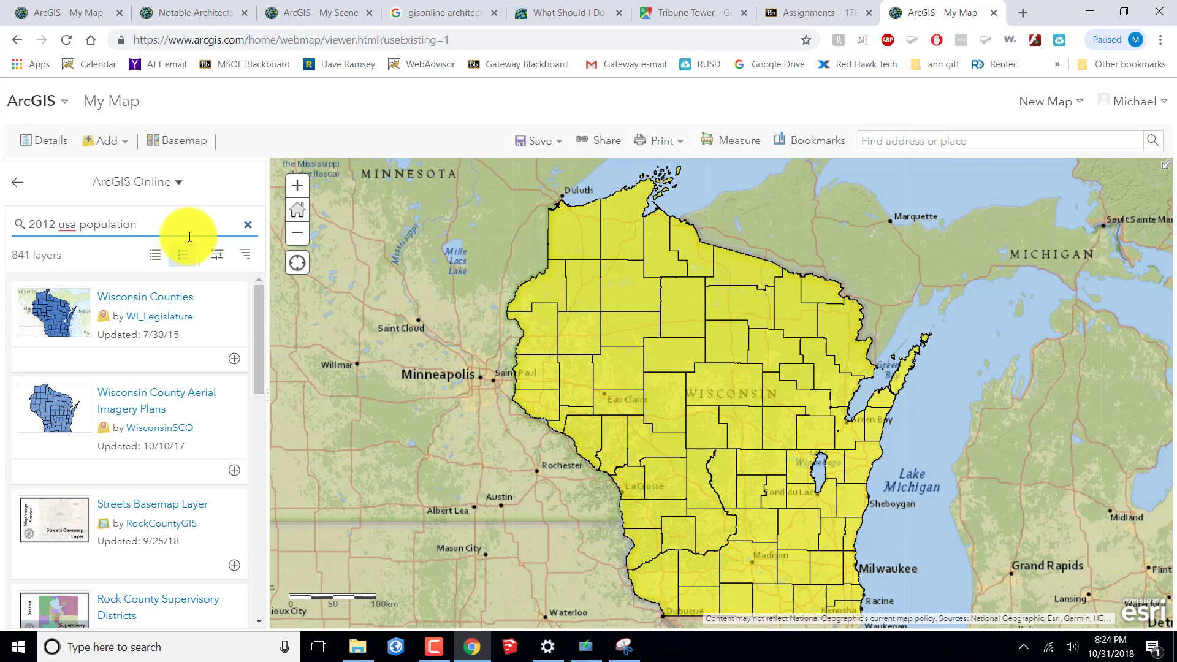
type("(matru")
key("BackSpace")
key("BackSpace")
type("ure support)")
key("Return")
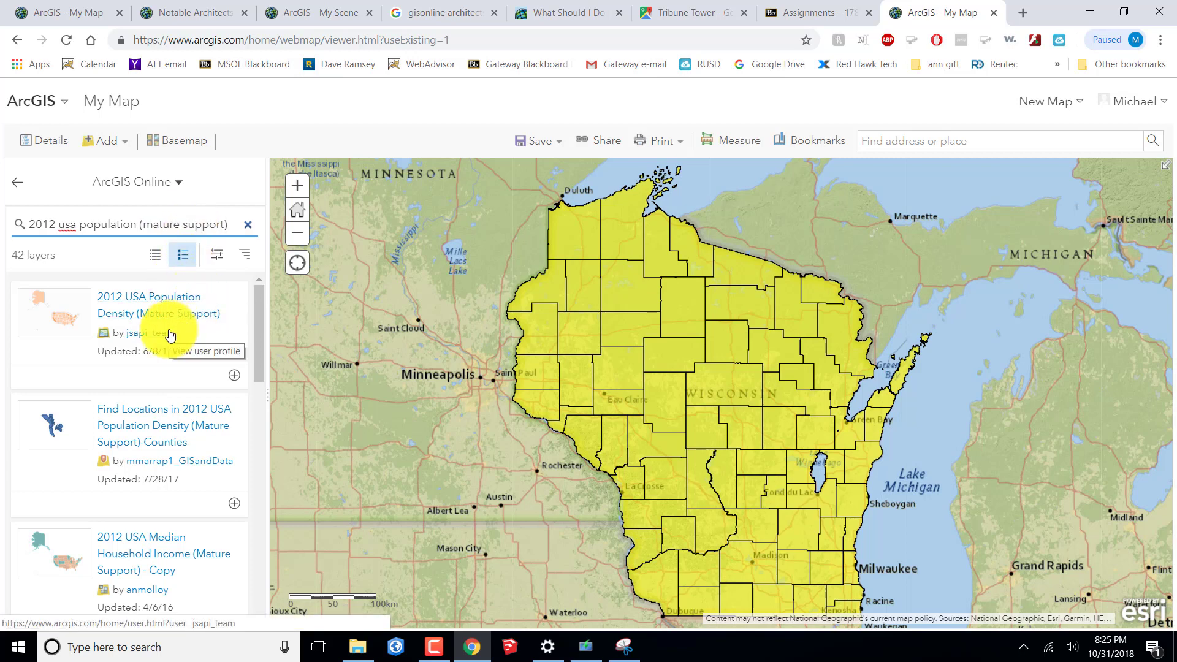
left_click(143, 299)
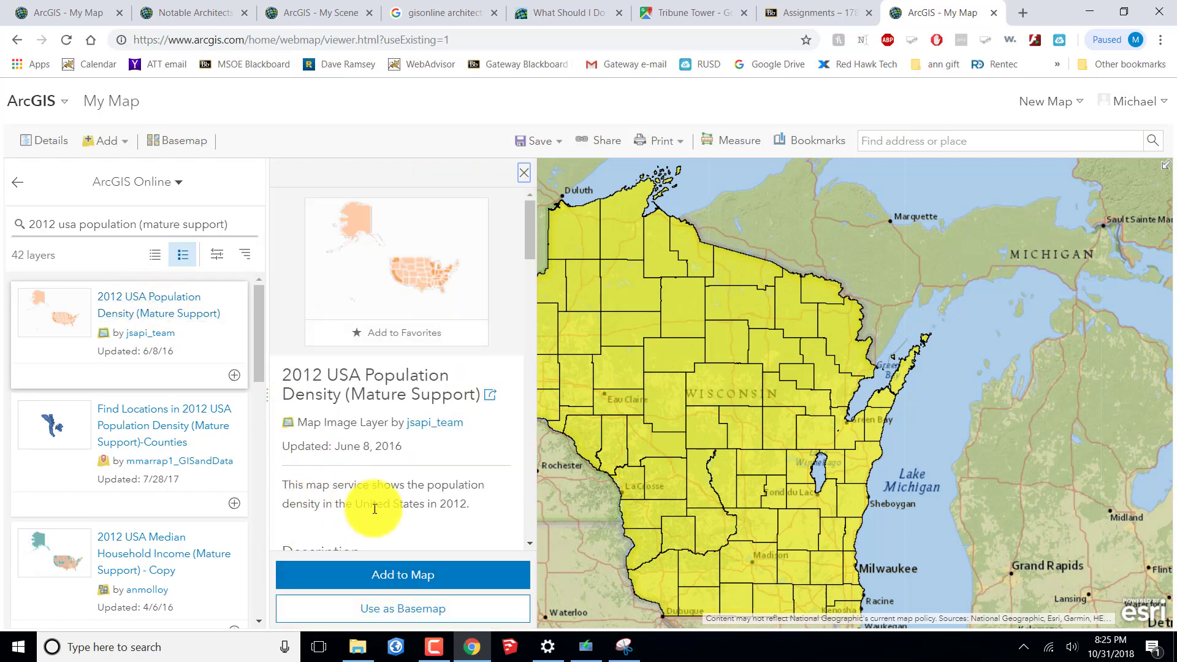
left_click(393, 576)
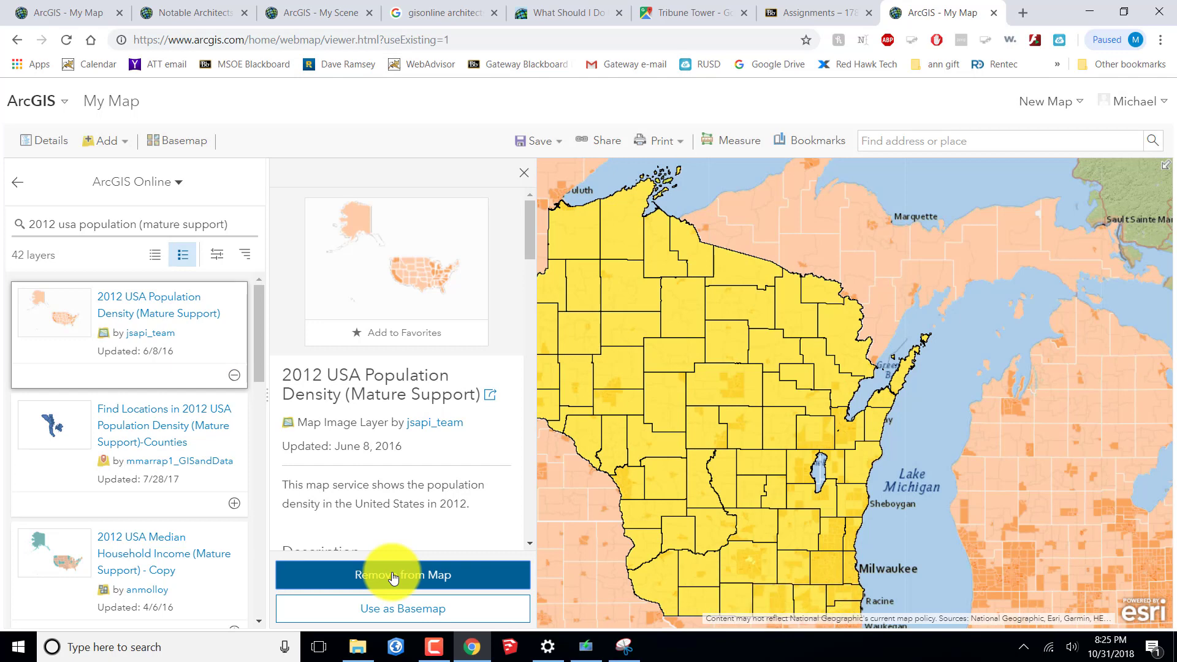
Check the map notes requirement in the Blackboard assignment, and return to the ArcGIS map's layer contents
left_click(523, 174)
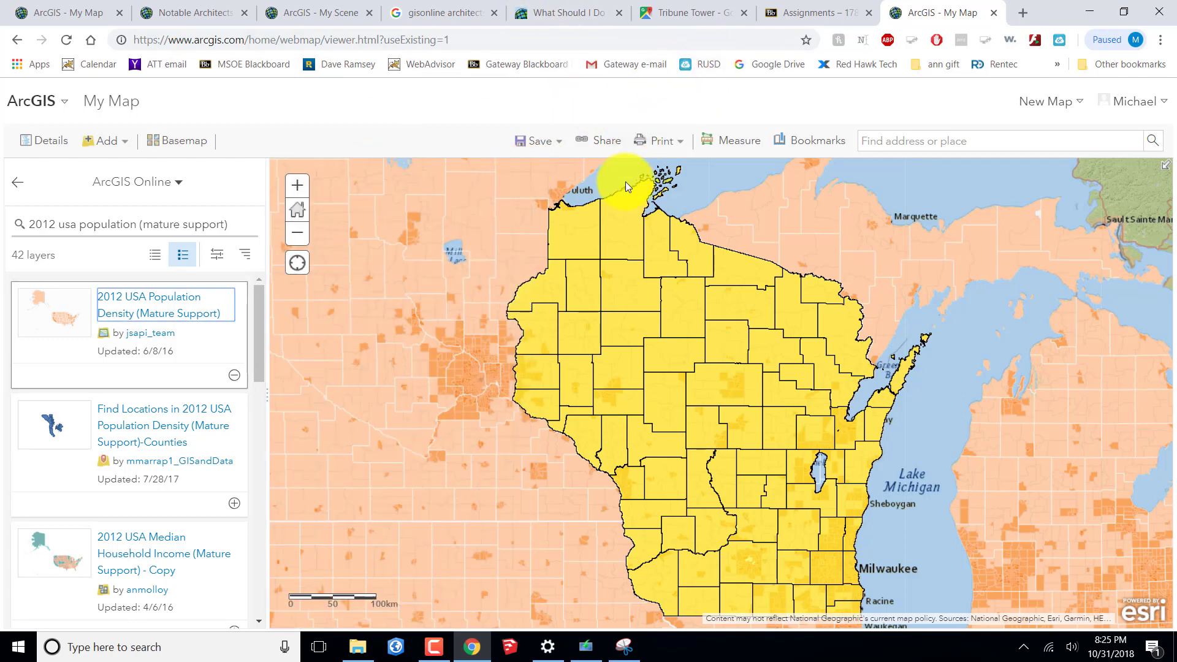
left_click(801, 12)
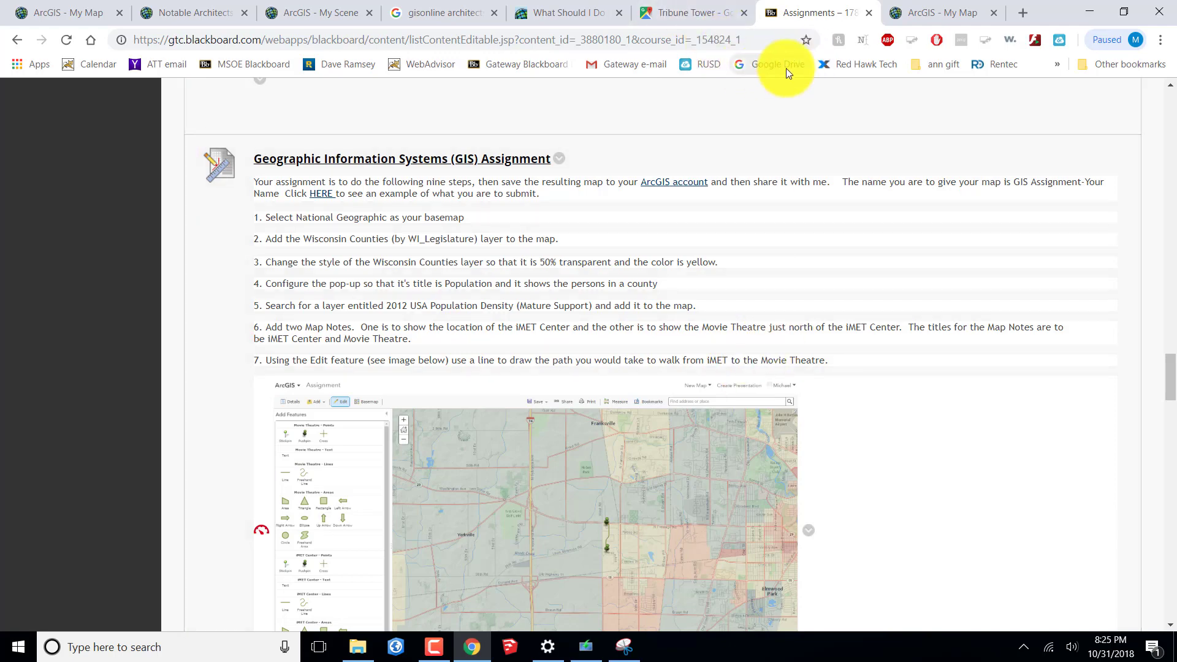
left_click(935, 13)
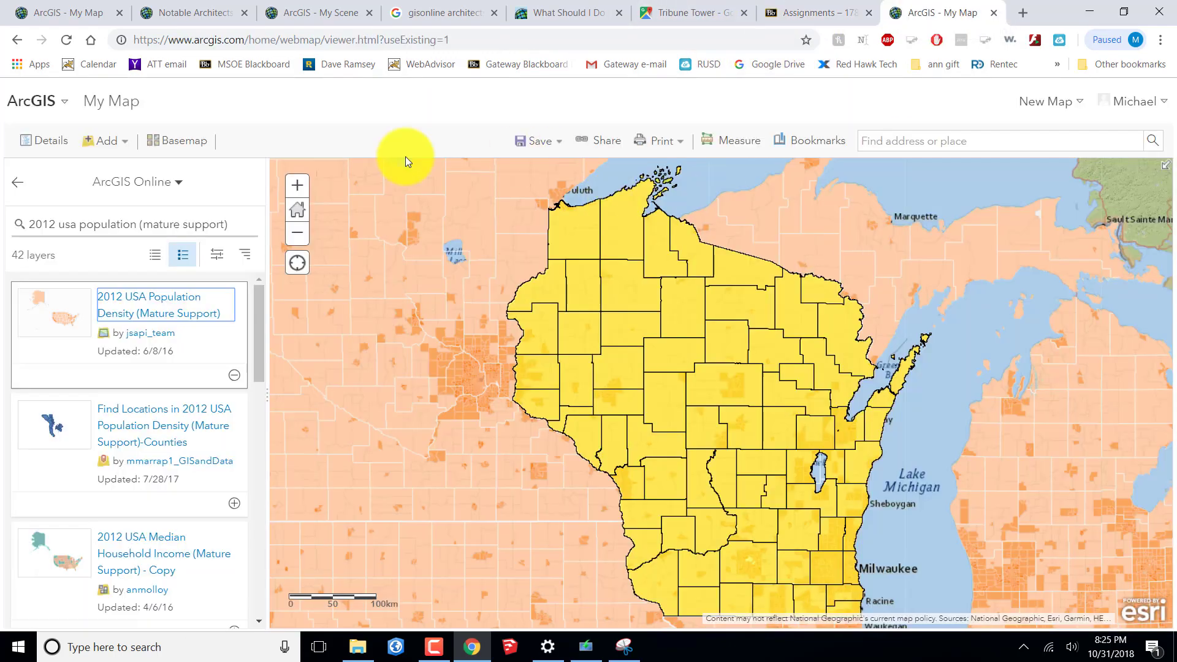
left_click(18, 185)
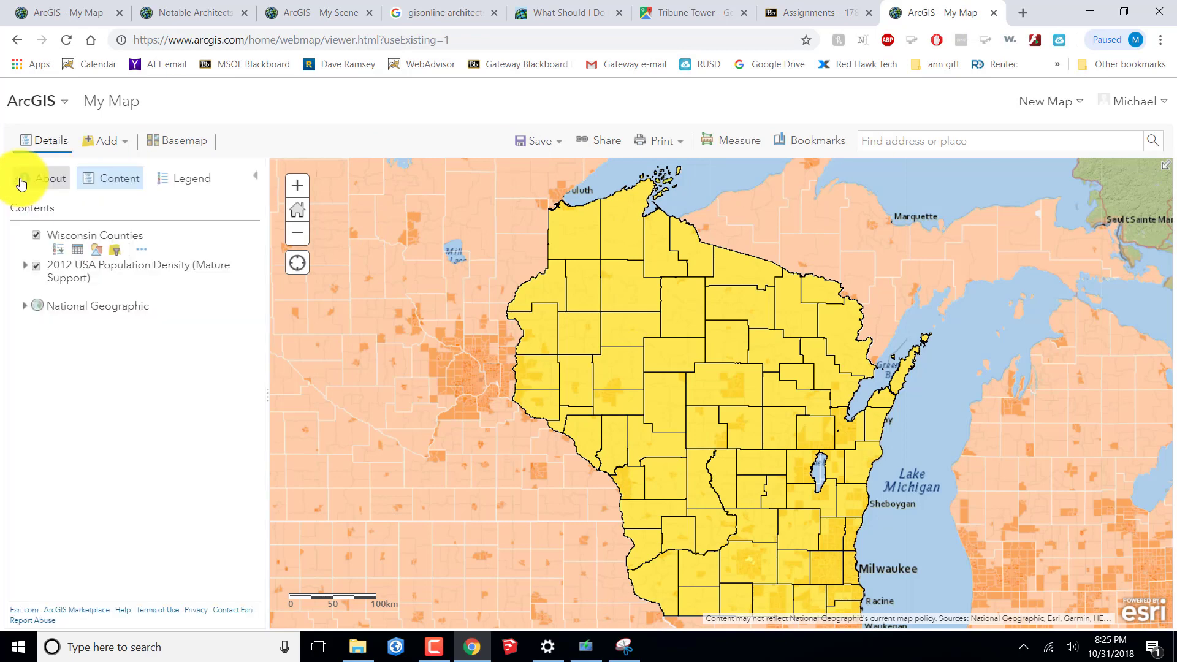
left_click(125, 145)
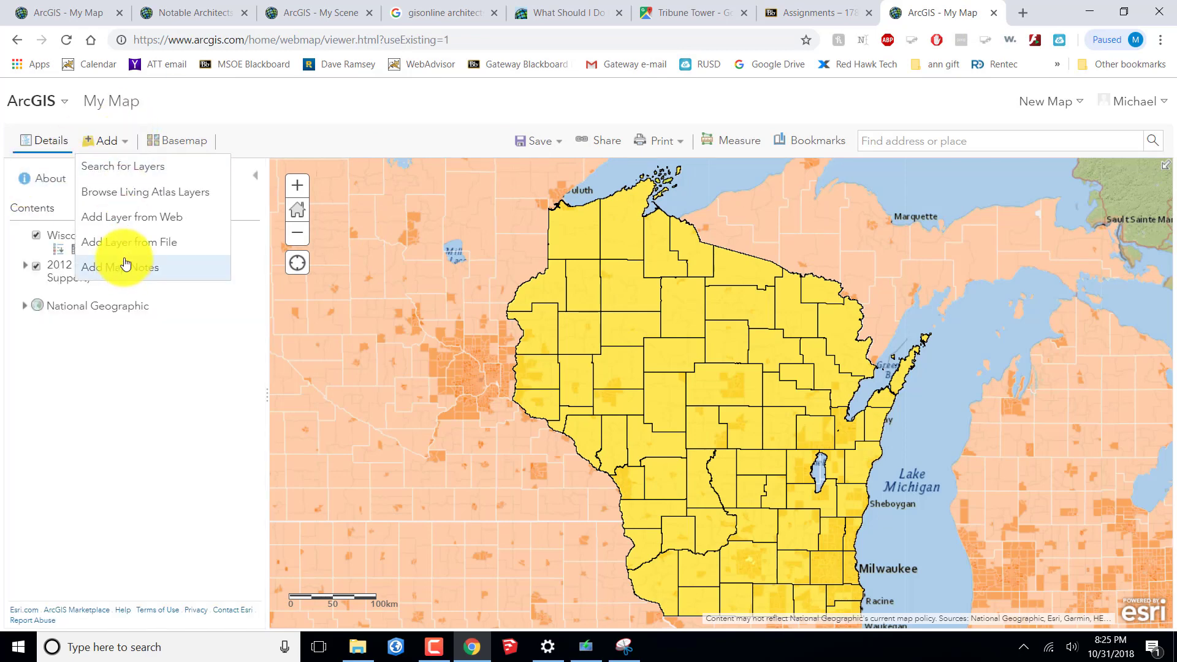
left_click(3, 449)
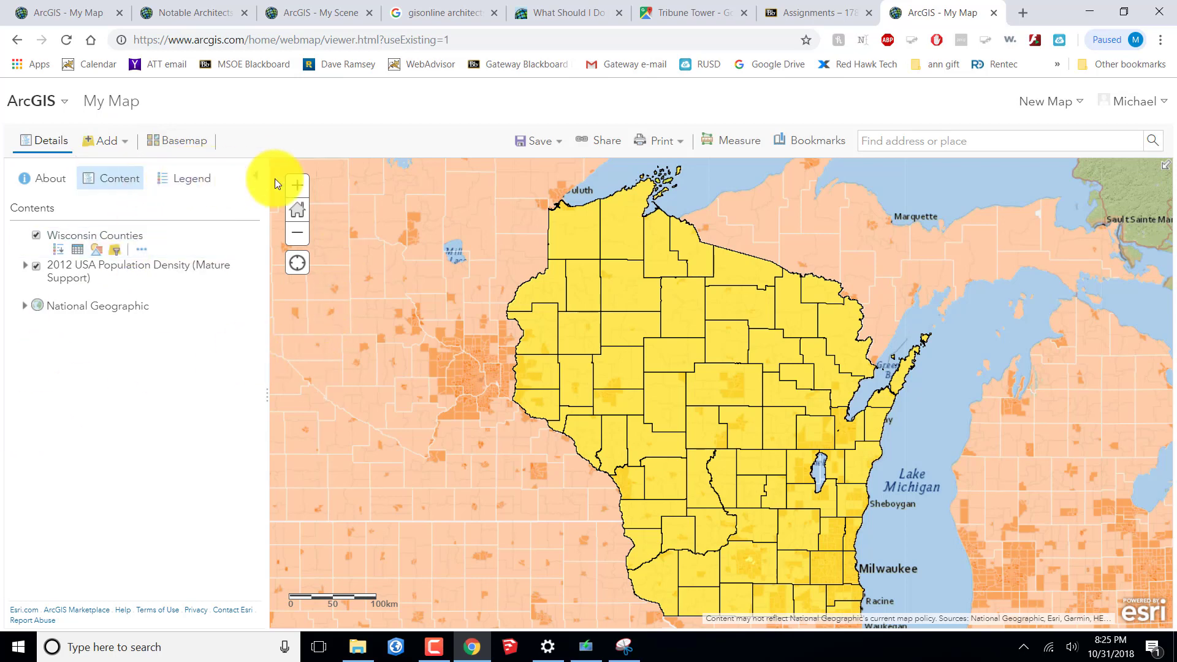
Locate the Racine area along the Lake Michigan shore in southeastern Wisconsin at street-level scale
left_click(297, 186)
left_click(297, 185)
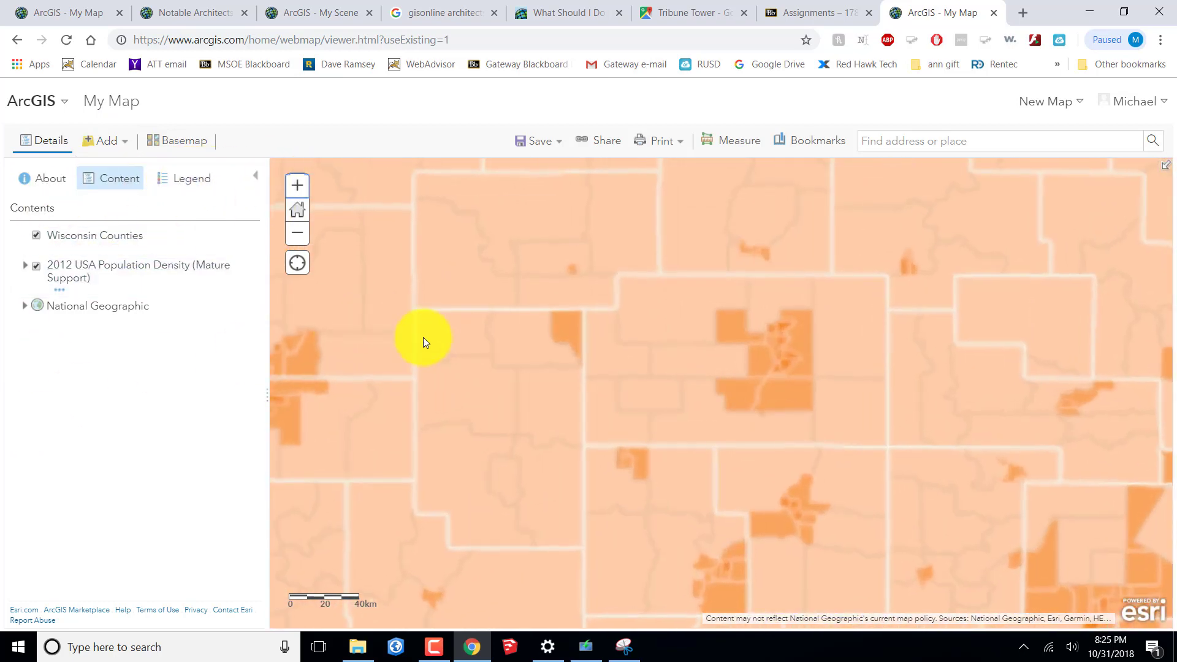
left_click_drag(858, 362, 499, 231)
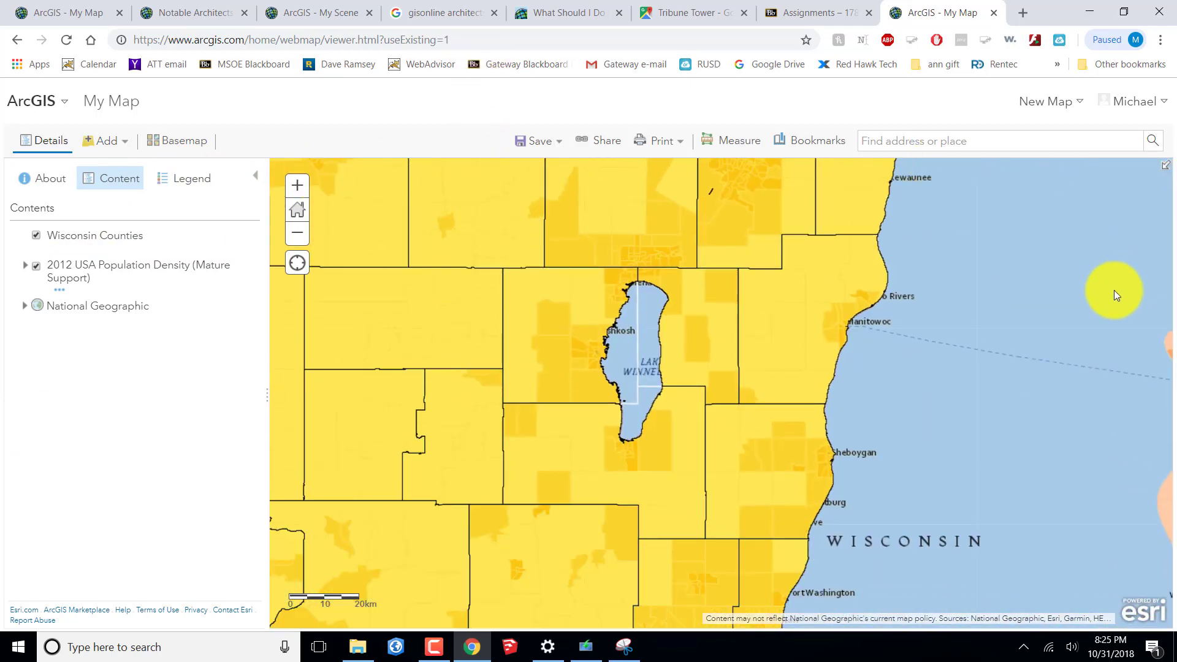
left_click_drag(993, 414, 901, 192)
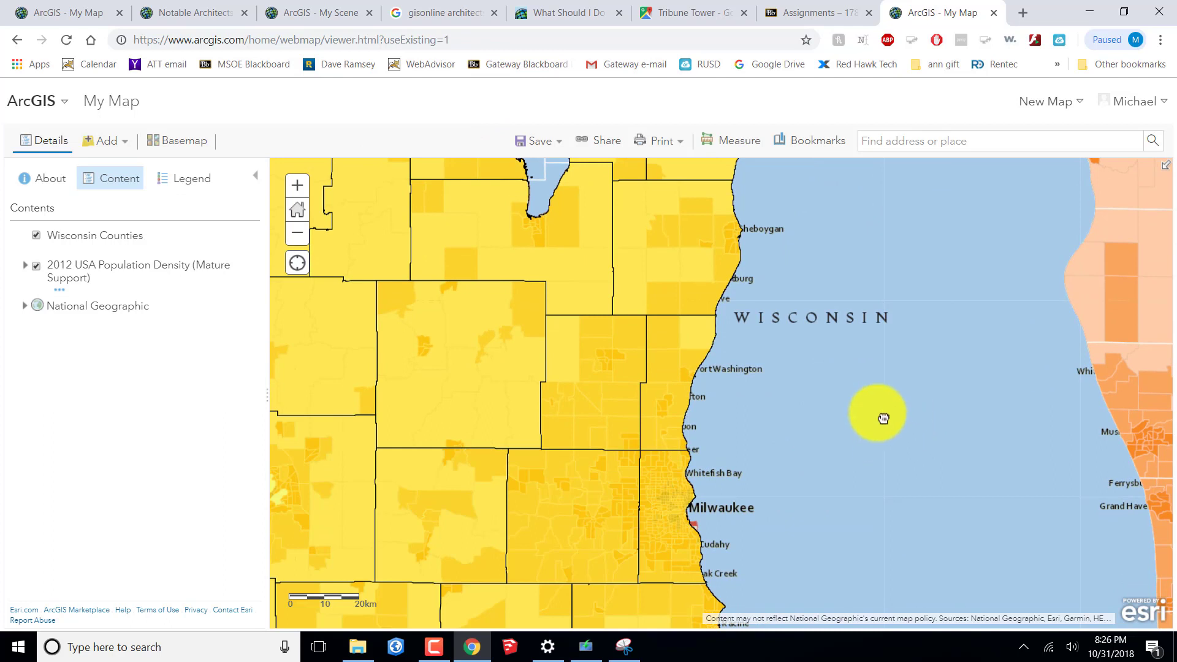
left_click_drag(883, 415, 867, 178)
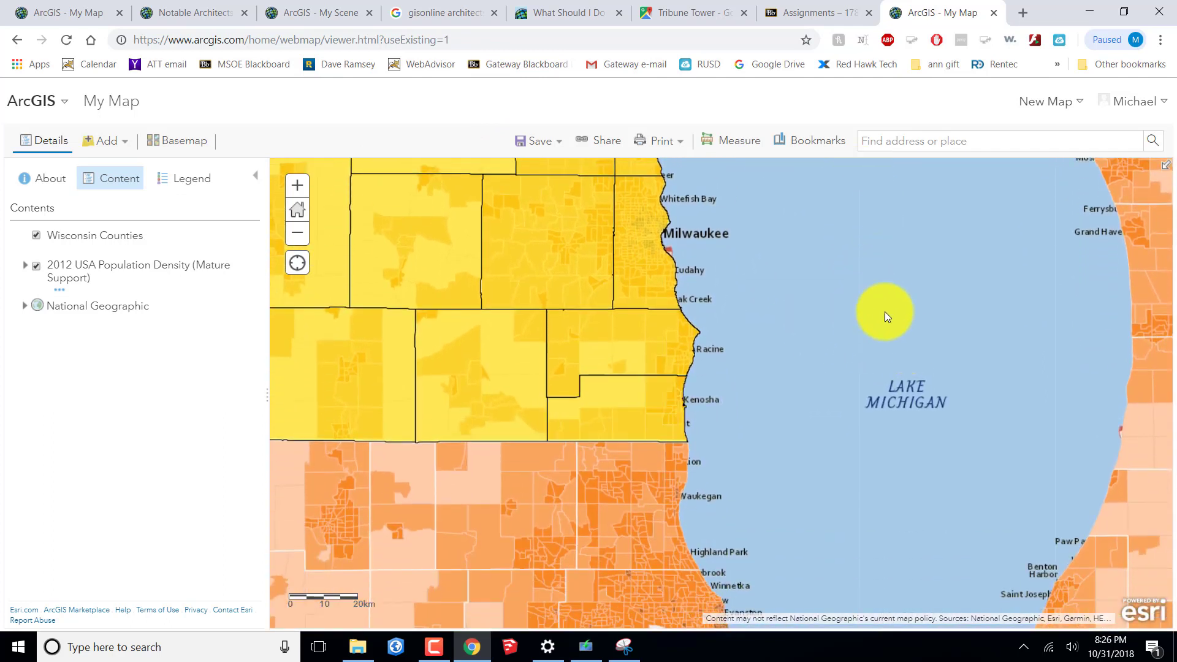
mouse_move(102, 252)
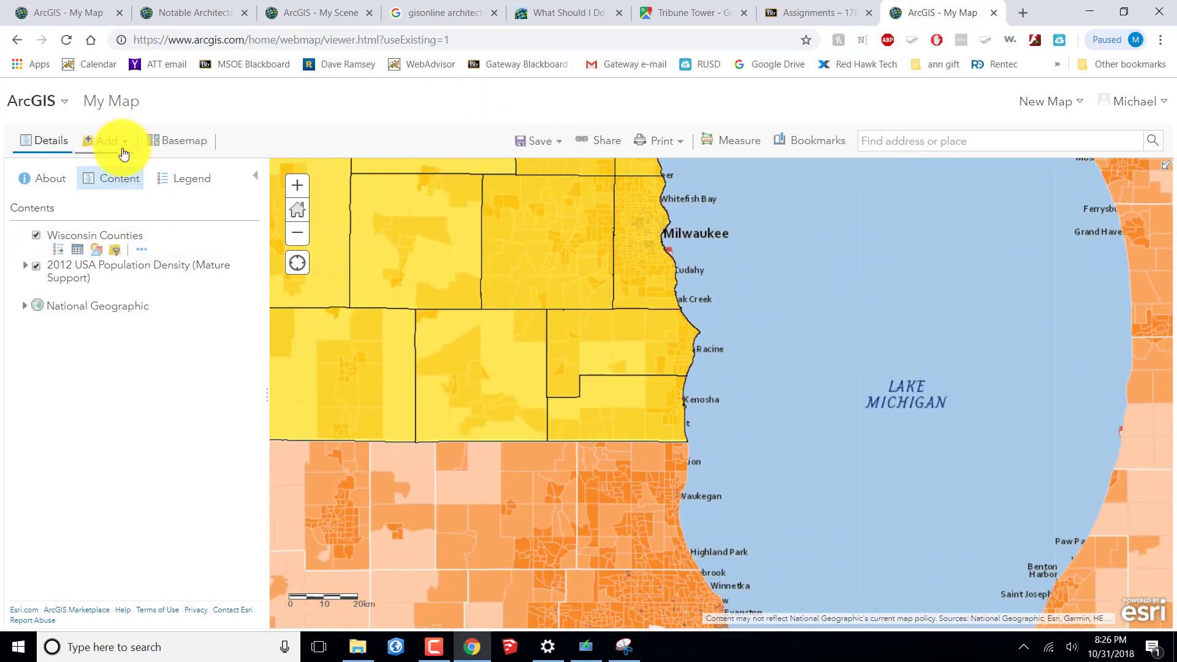
left_click(296, 191)
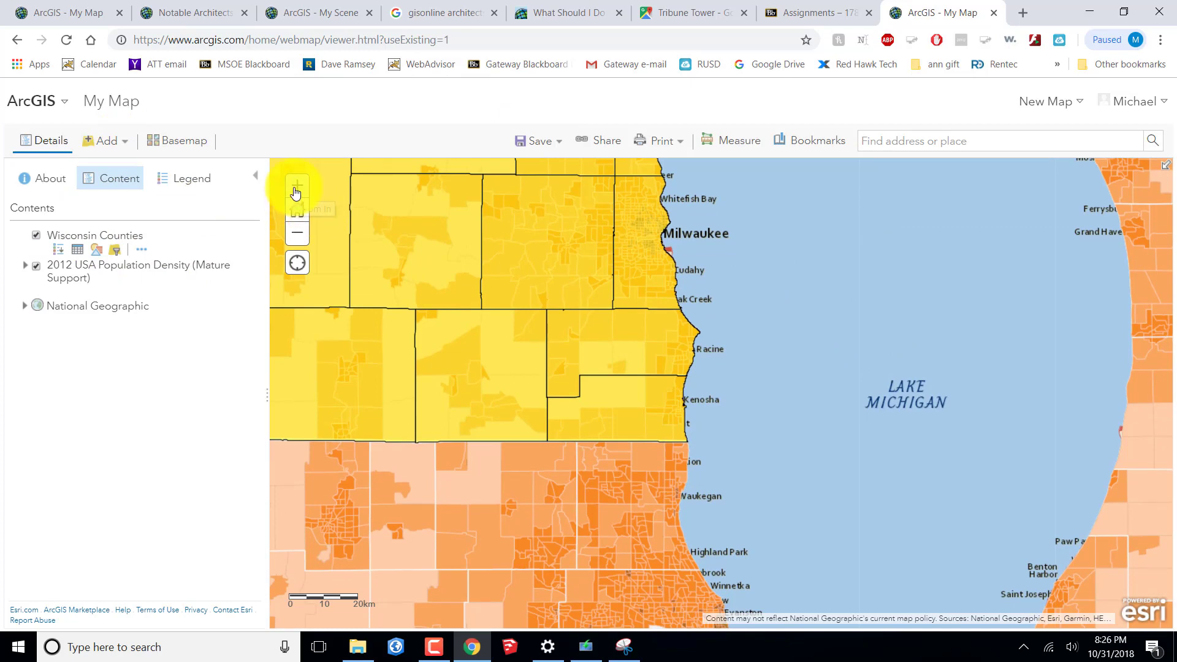
left_click(295, 191)
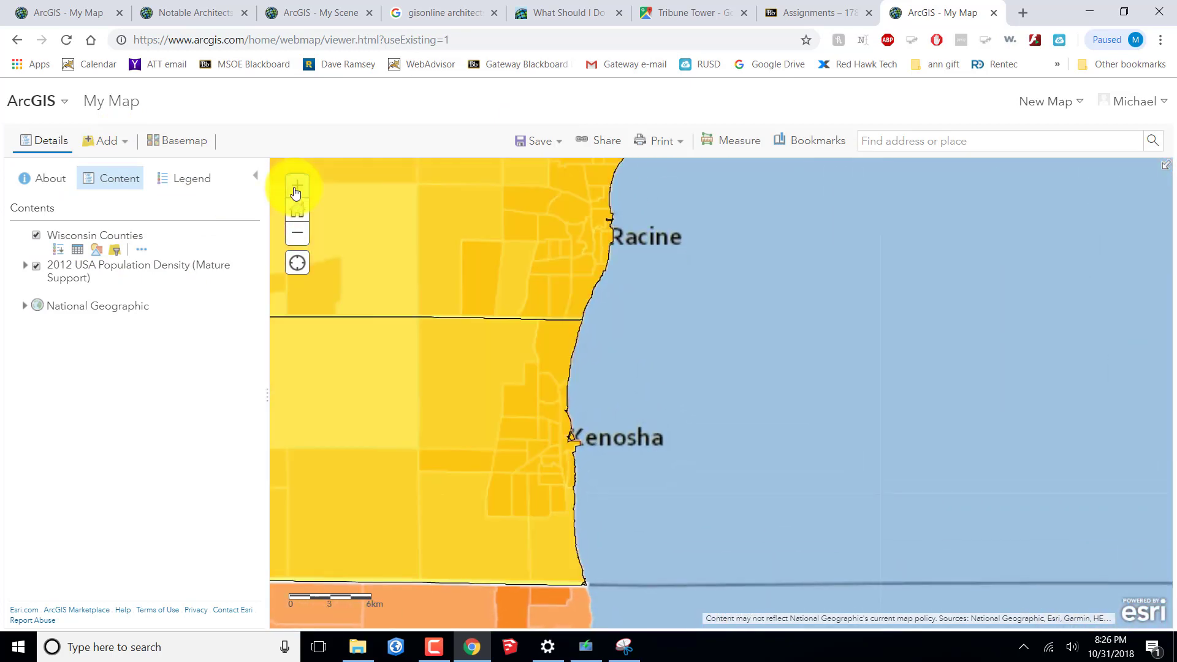
left_click_drag(389, 202, 439, 420)
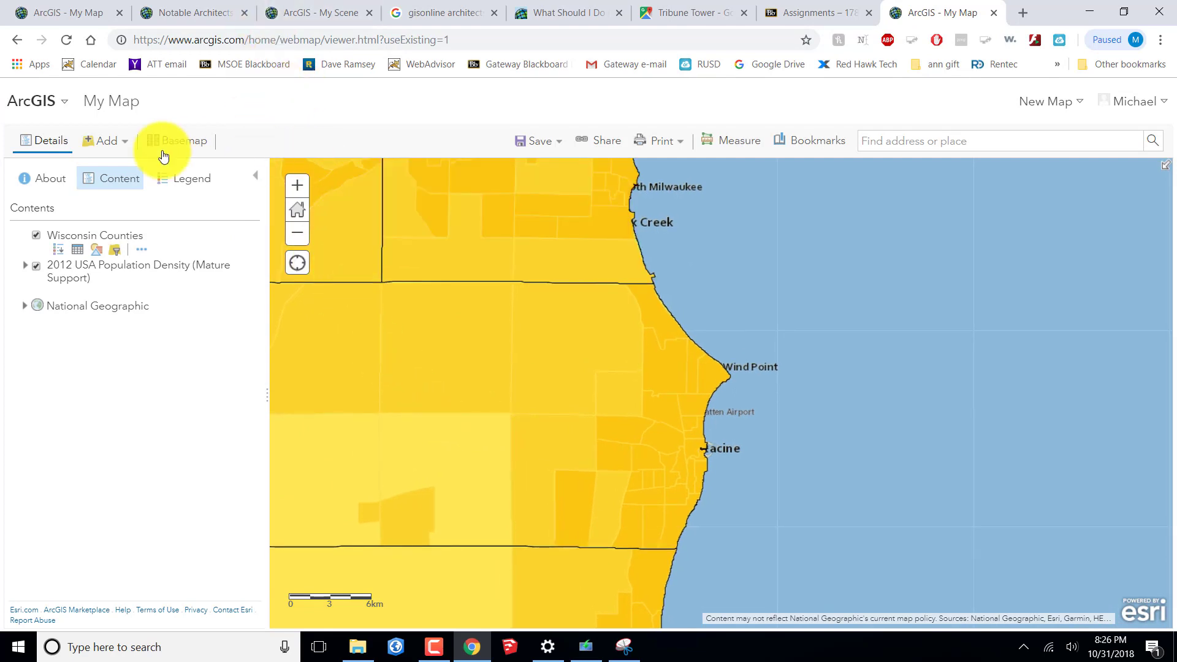
left_click(133, 177)
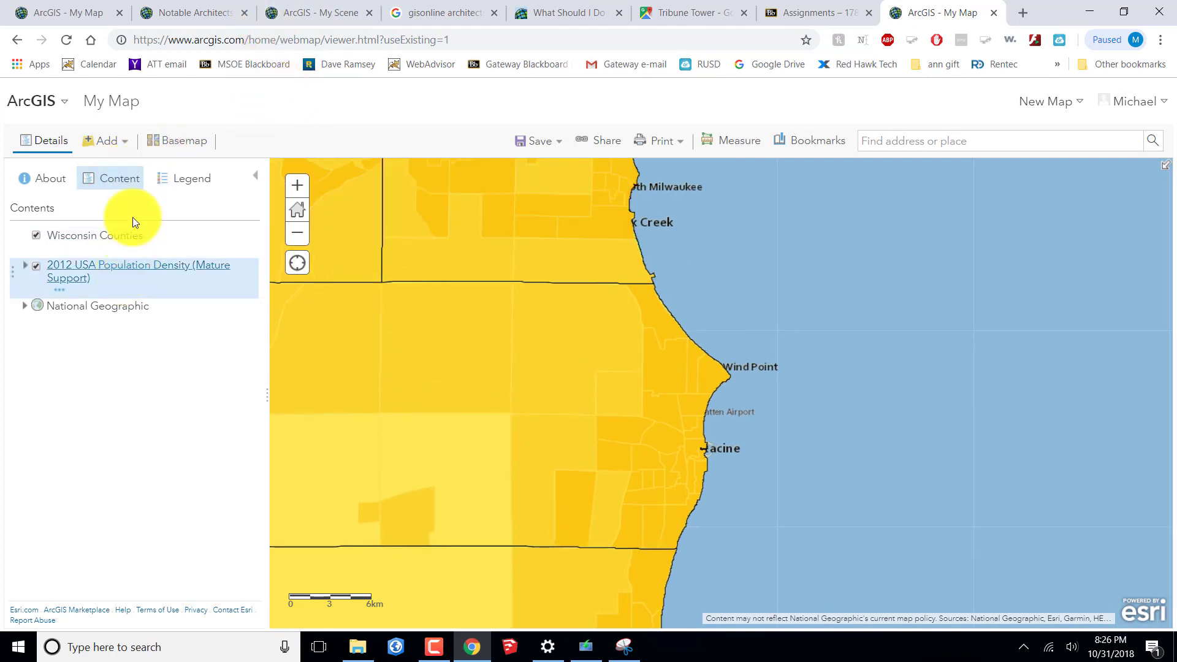
left_click(297, 186)
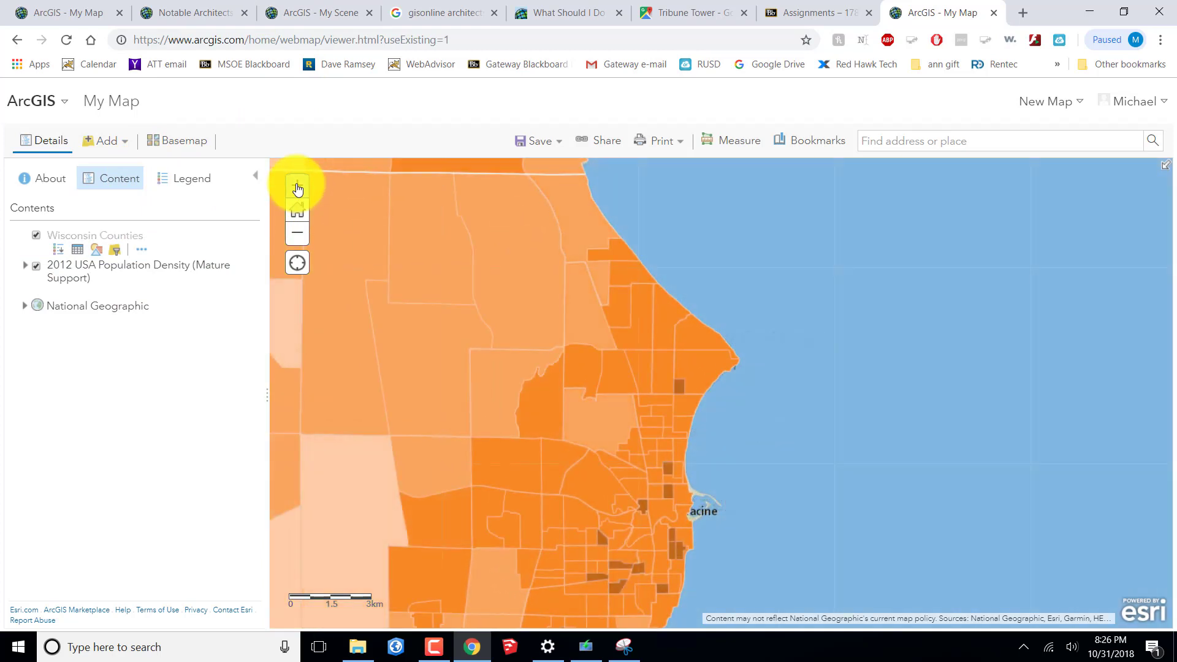
left_click(297, 186)
left_click_drag(417, 366, 817, 264)
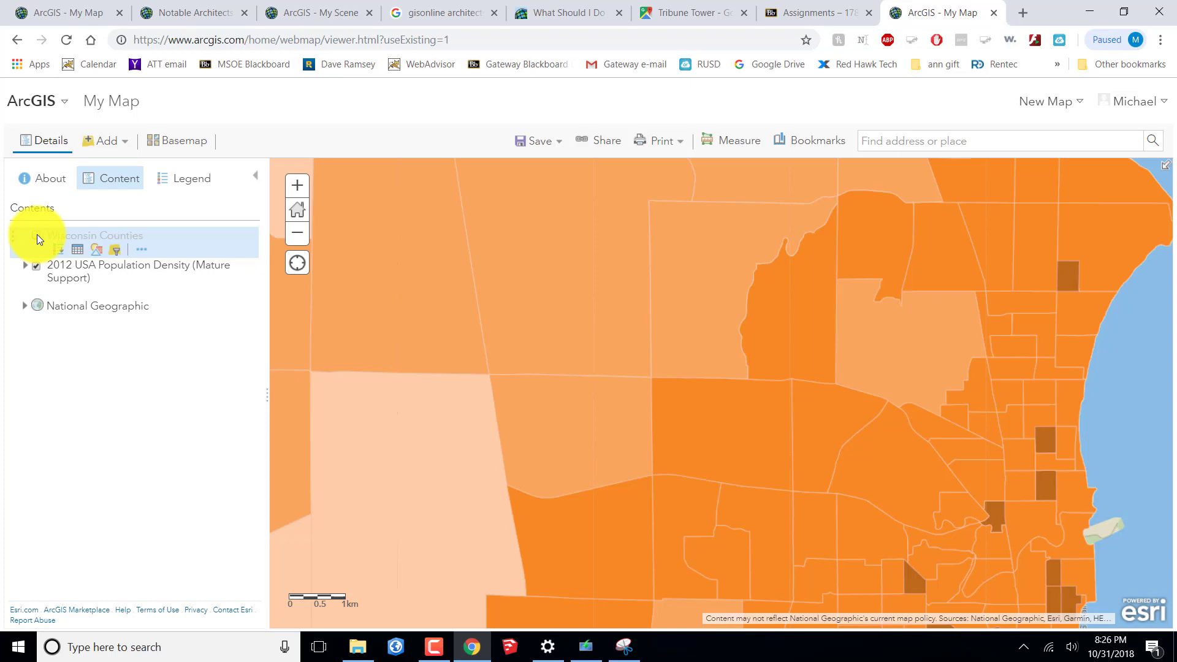
Hide the 2012 USA Population Density (Mature Support) layer and locate the Renaissance Blvd and Venice Ave area south of Highway 20
left_click(36, 268)
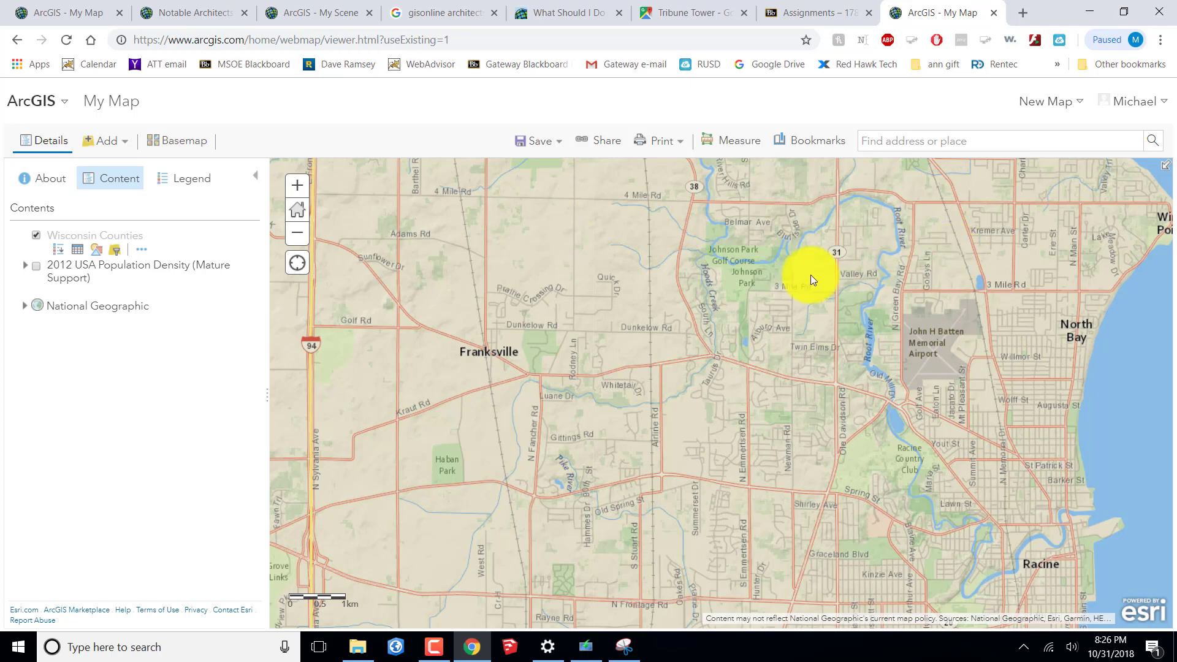
left_click_drag(714, 302, 866, 270)
left_click_drag(795, 375, 789, 269)
left_click_drag(613, 571, 612, 509)
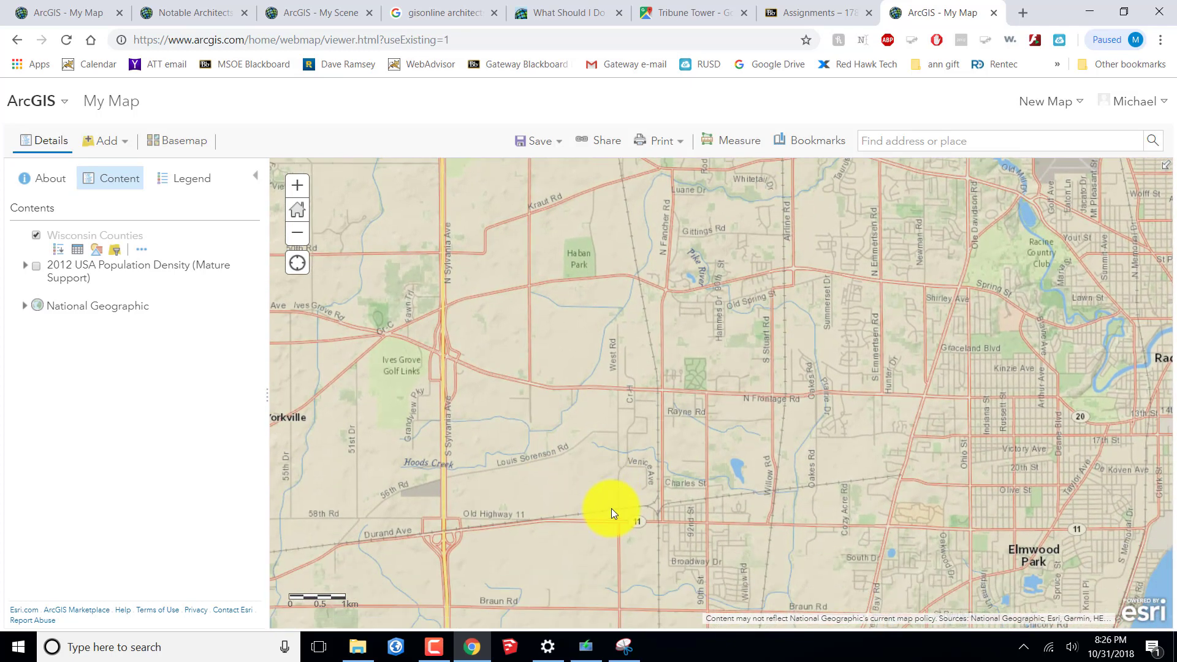
left_click_drag(686, 426, 693, 475)
left_click_drag(693, 336, 696, 440)
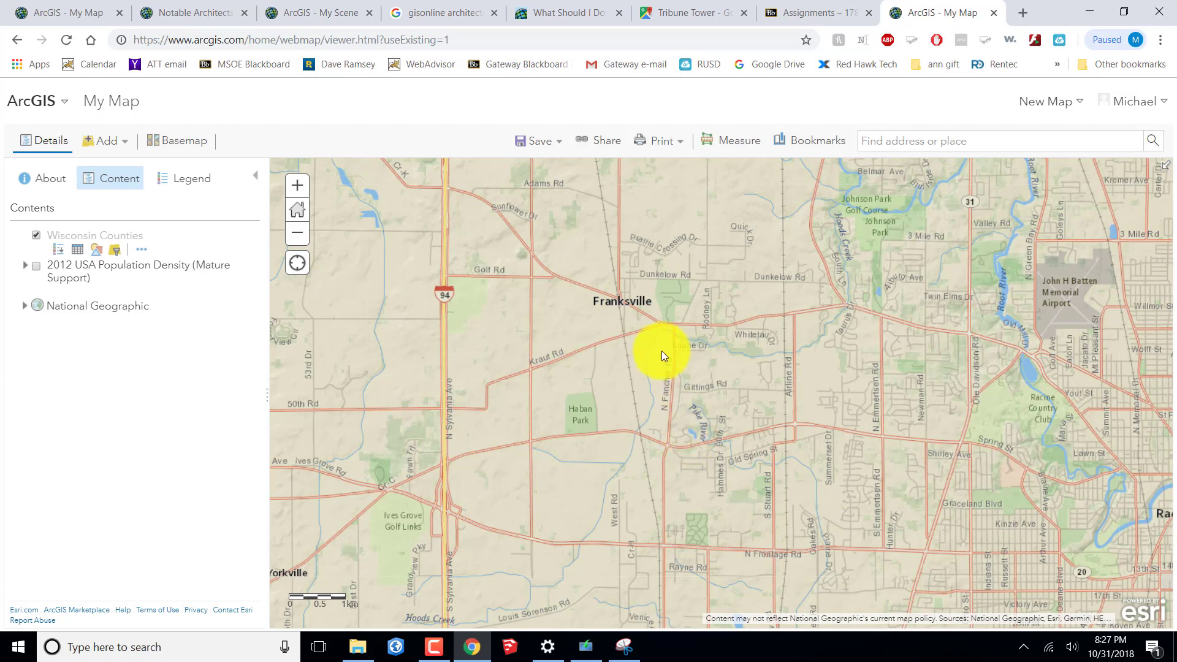
left_click(296, 185)
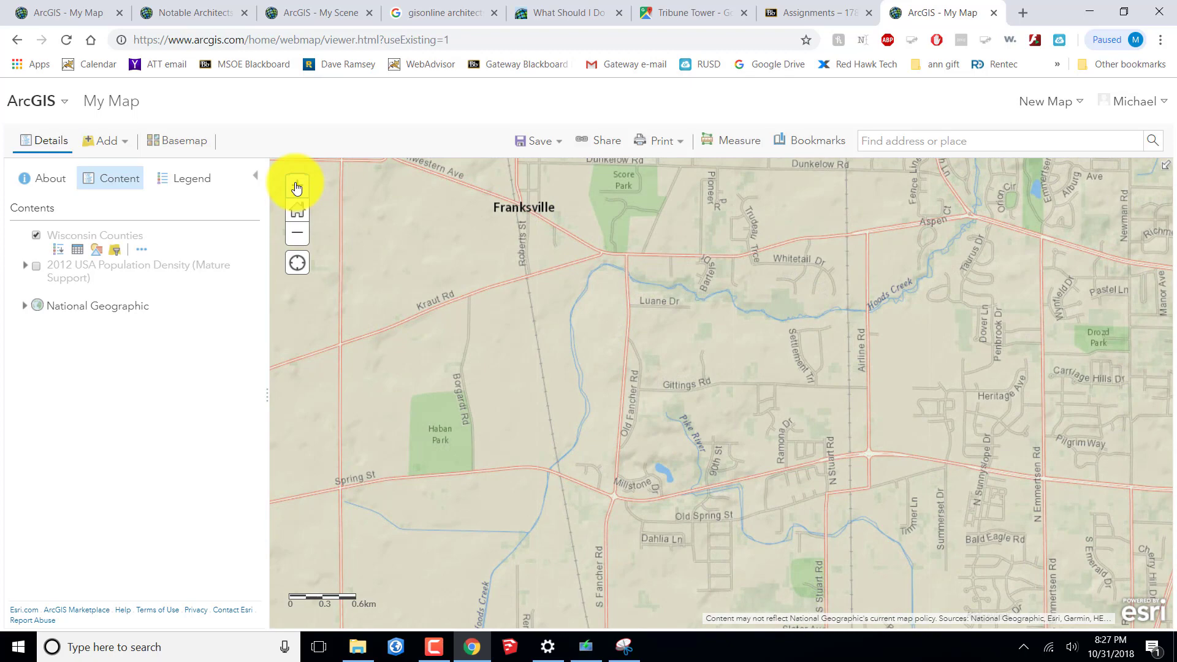
left_click(297, 186)
left_click_drag(315, 555, 484, 363)
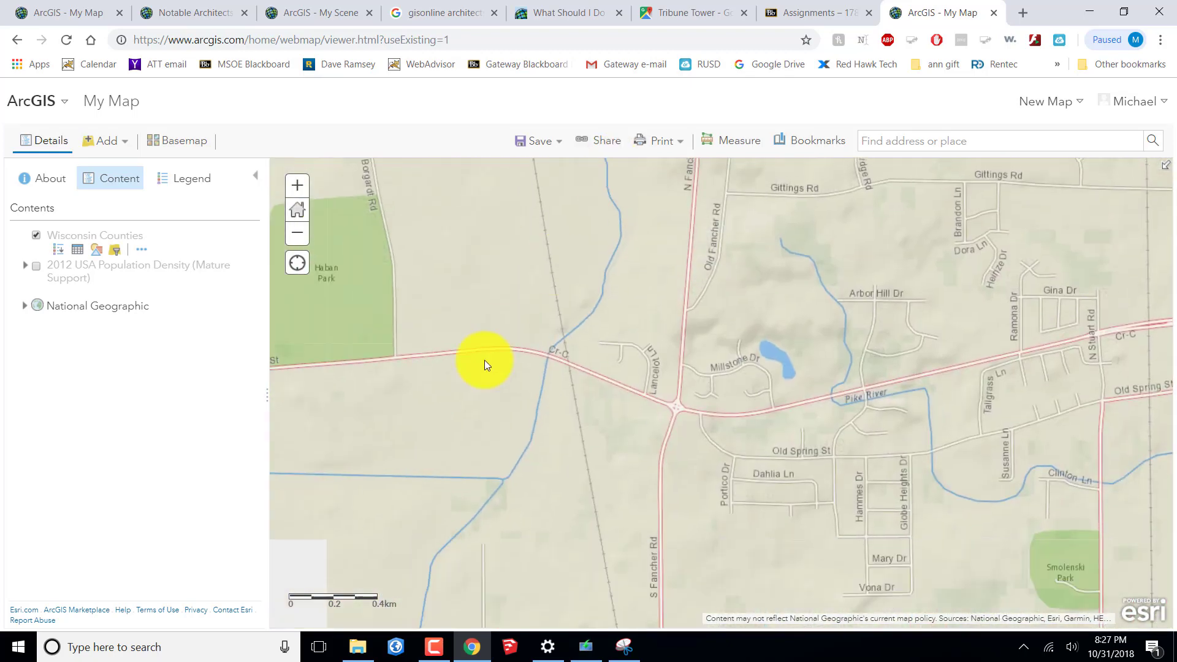
left_click_drag(480, 452, 551, 265)
left_click_drag(517, 441, 598, 330)
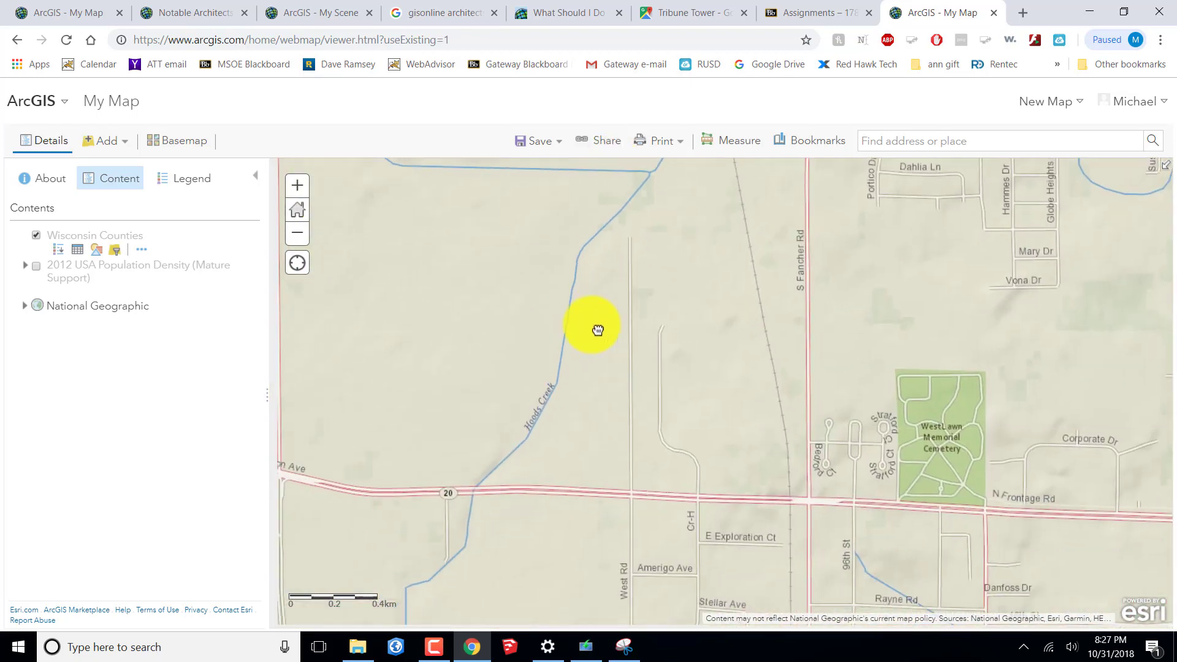
left_click_drag(570, 413, 498, 284)
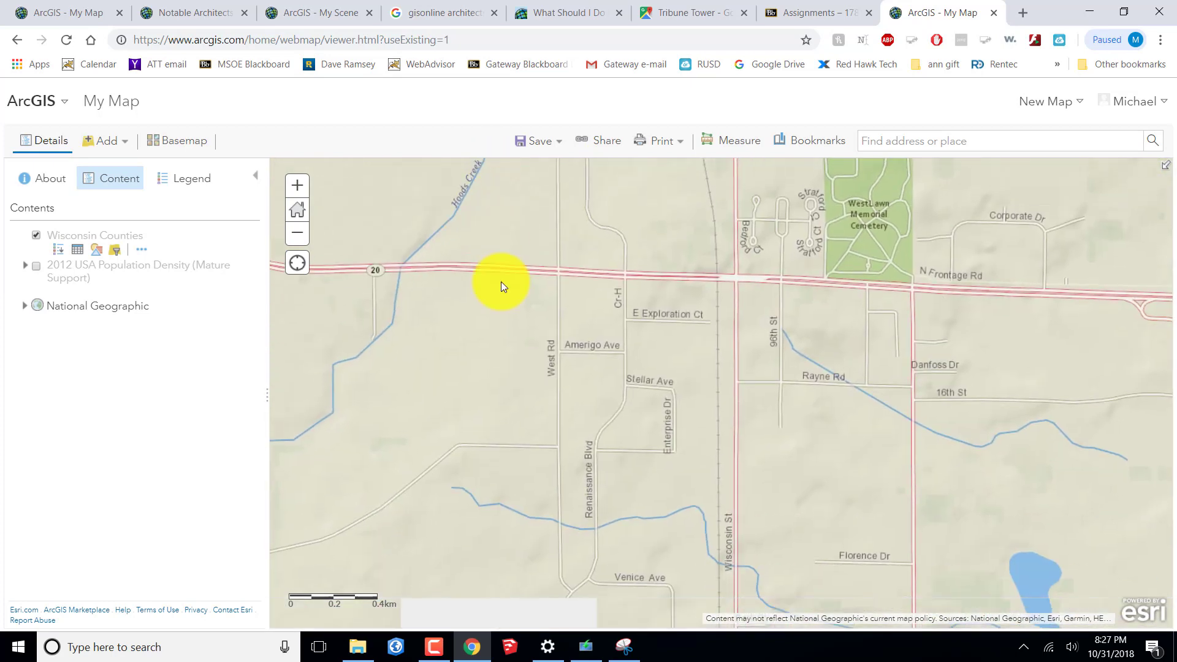
left_click_drag(638, 412, 646, 263)
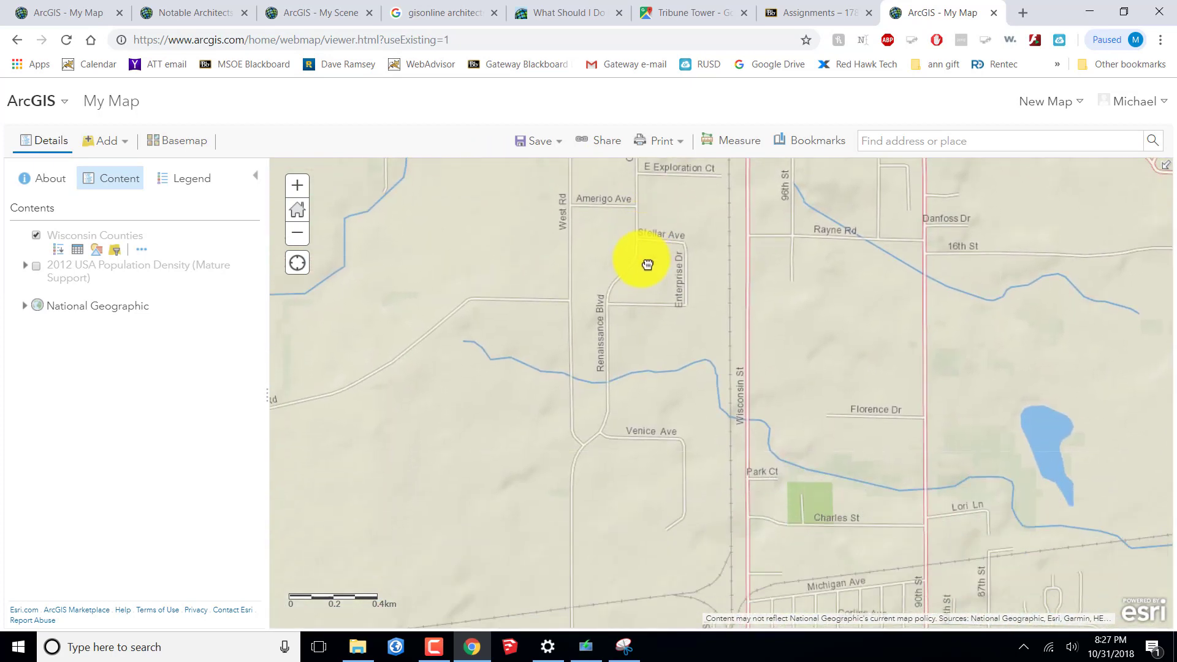
left_click_drag(588, 417, 678, 491)
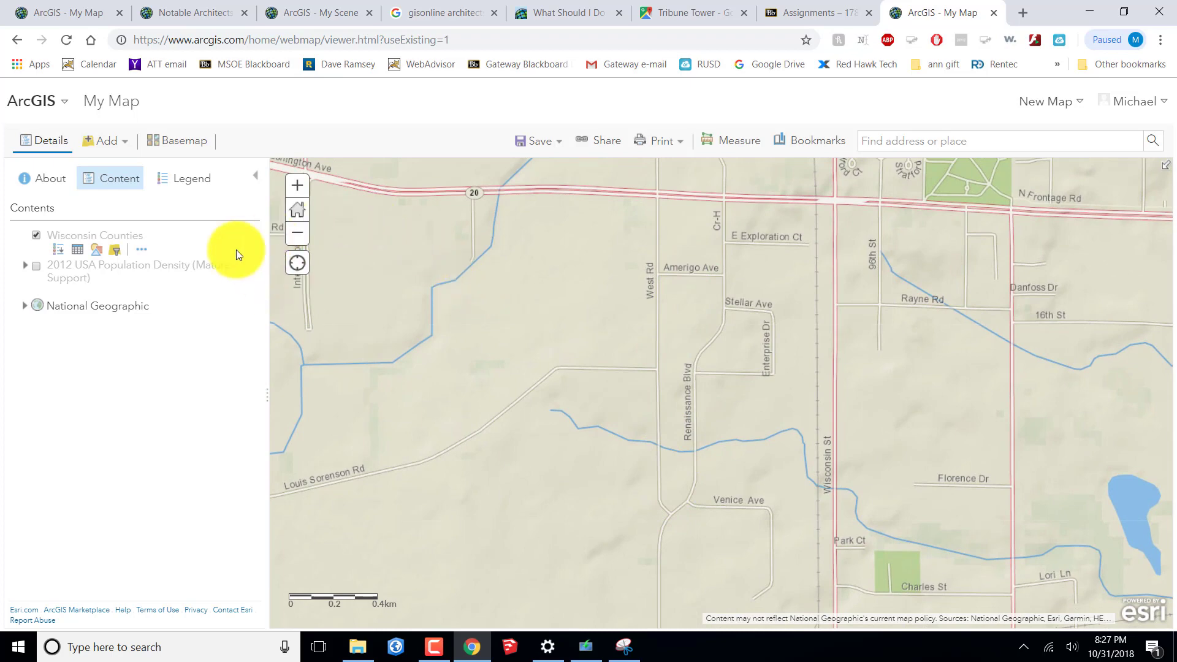
Add a map notes layer named "Map Notes" using the Map Notes template
left_click(124, 146)
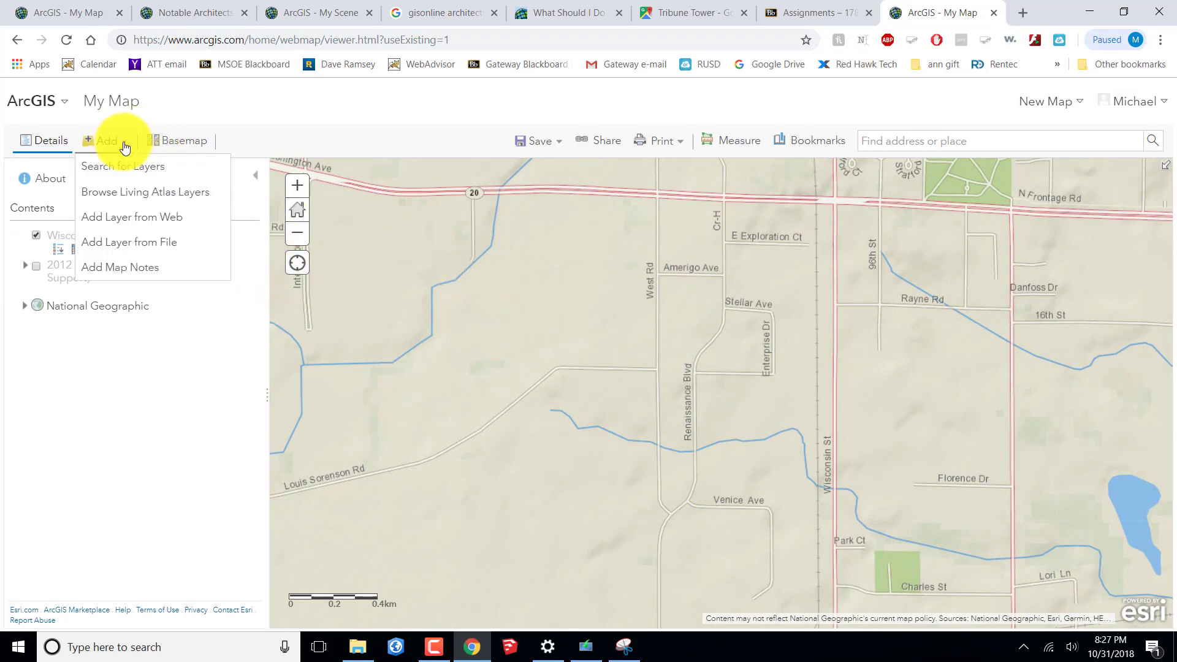
left_click(123, 268)
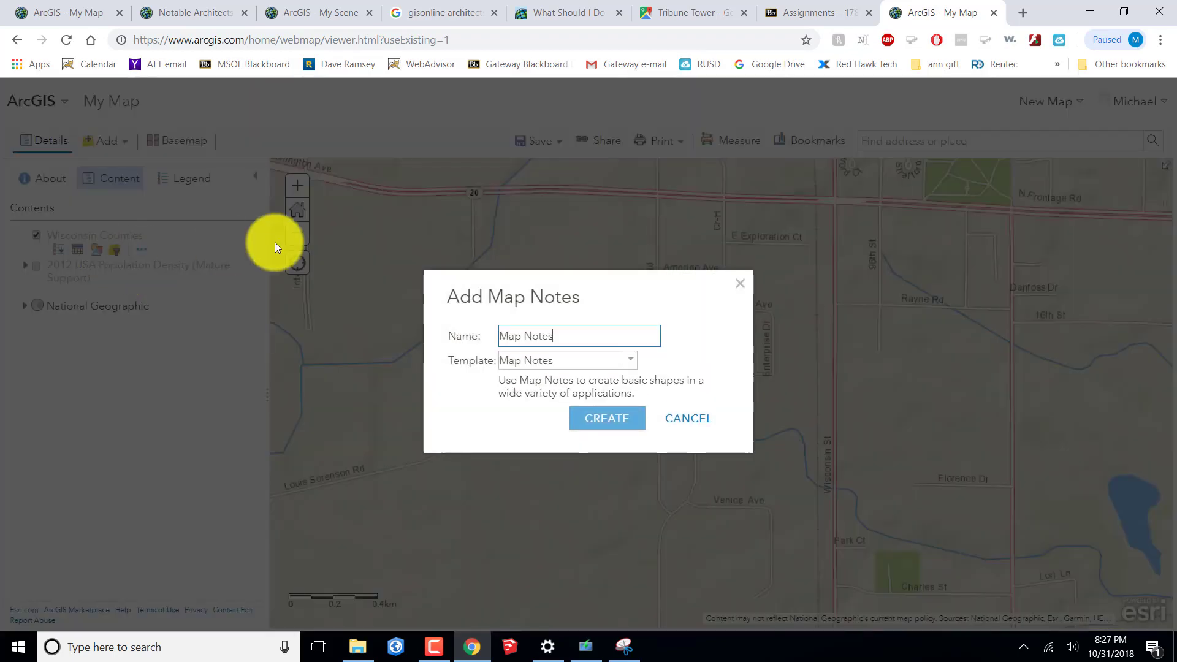
left_click(608, 419)
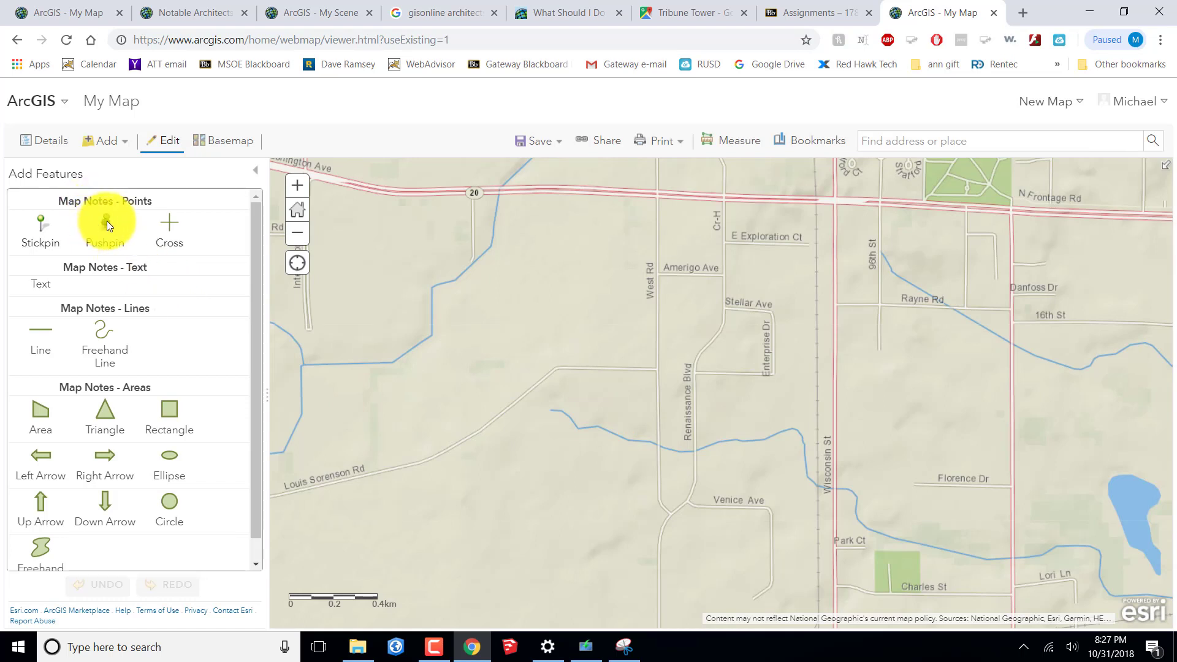
Place a Cross point between West Rd and Renaissance Blvd, just northwest of Venice Ave, and title it "iMET"
left_click(167, 222)
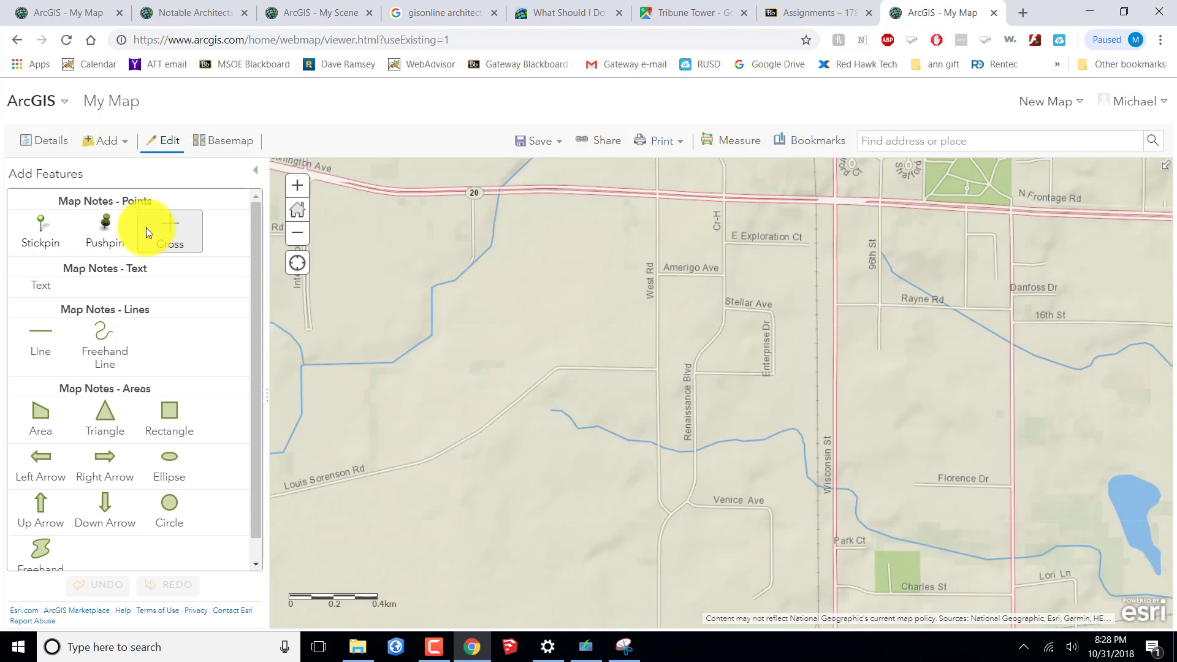
left_click(675, 488)
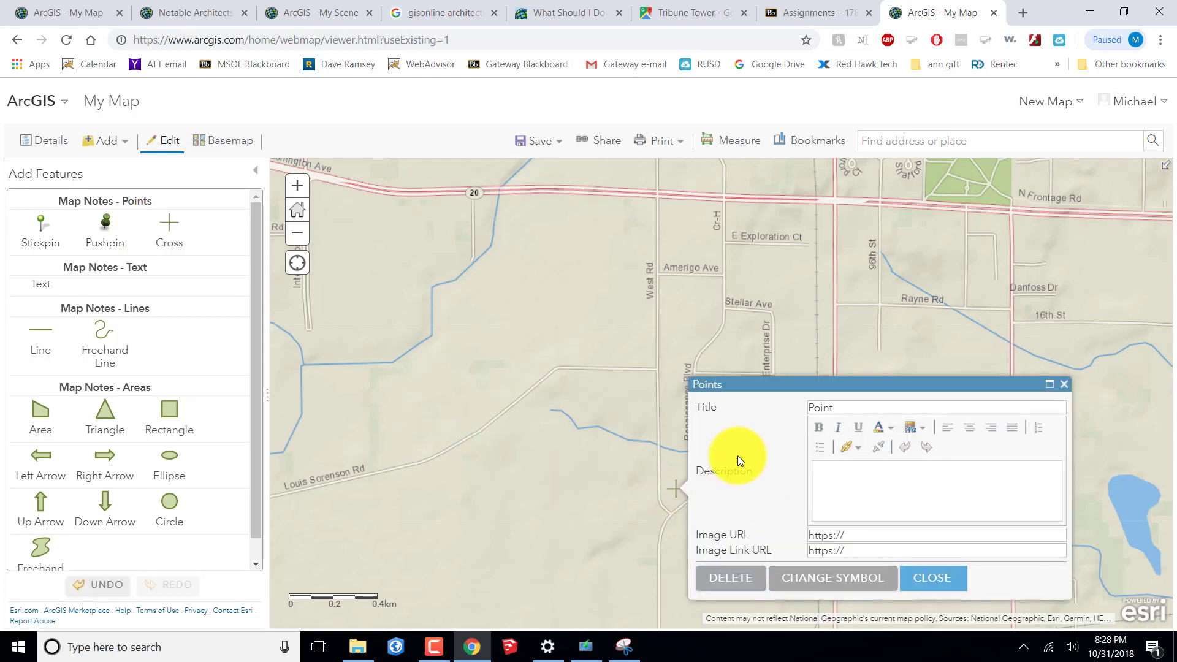
left_click(840, 406)
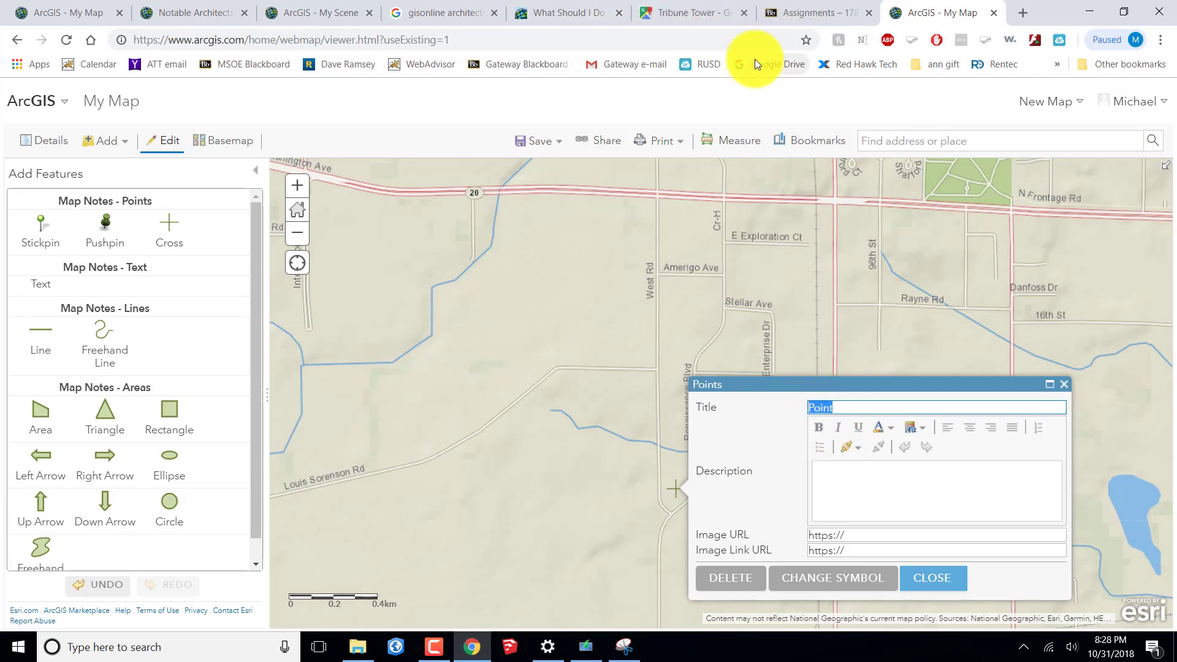
type("iMET")
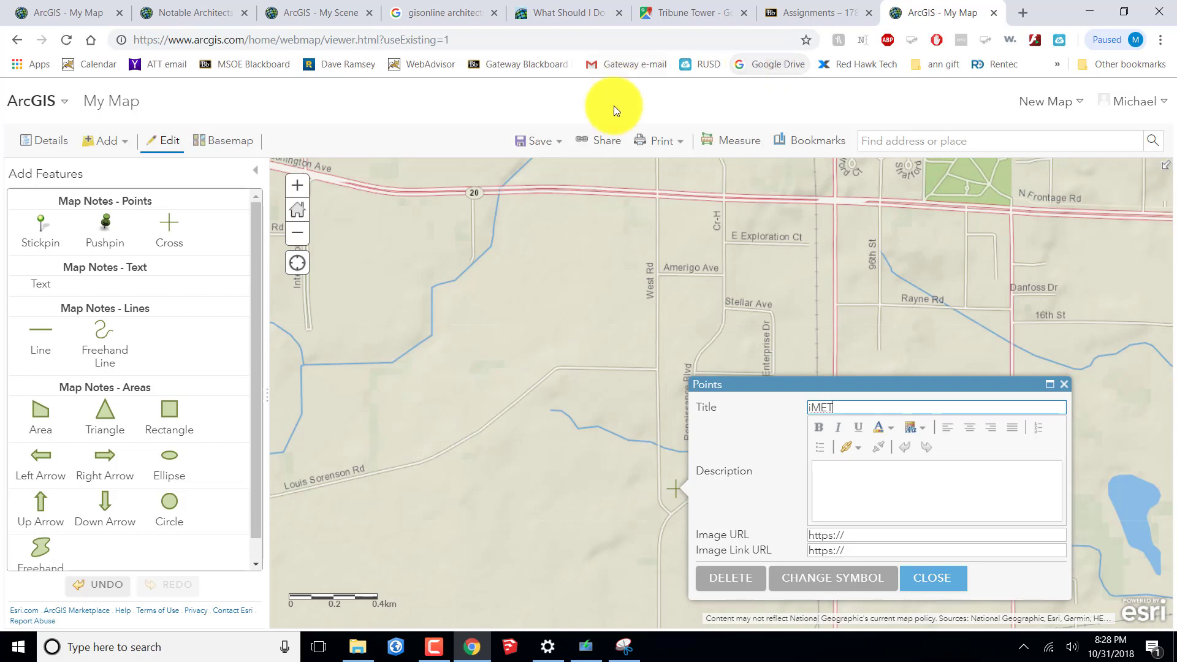
left_click(925, 578)
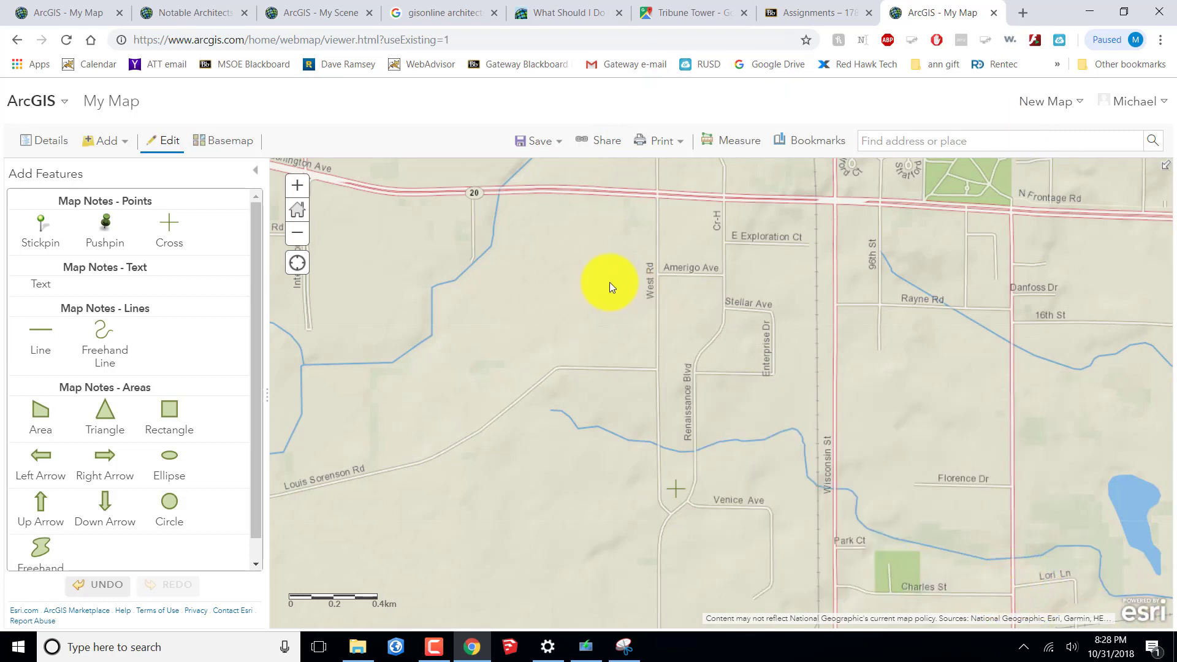
Place a Cross point between West Rd and Cr-H, just north of Amerigo Ave, and title it "Movie Theater"
left_click(171, 221)
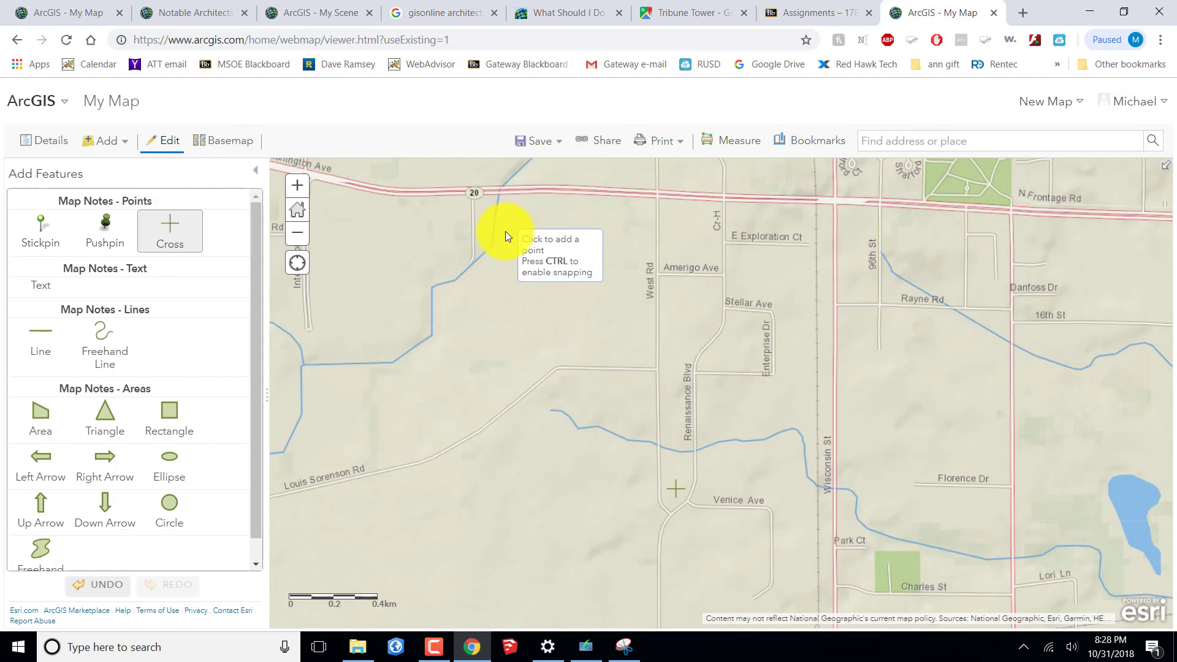
left_click(689, 237)
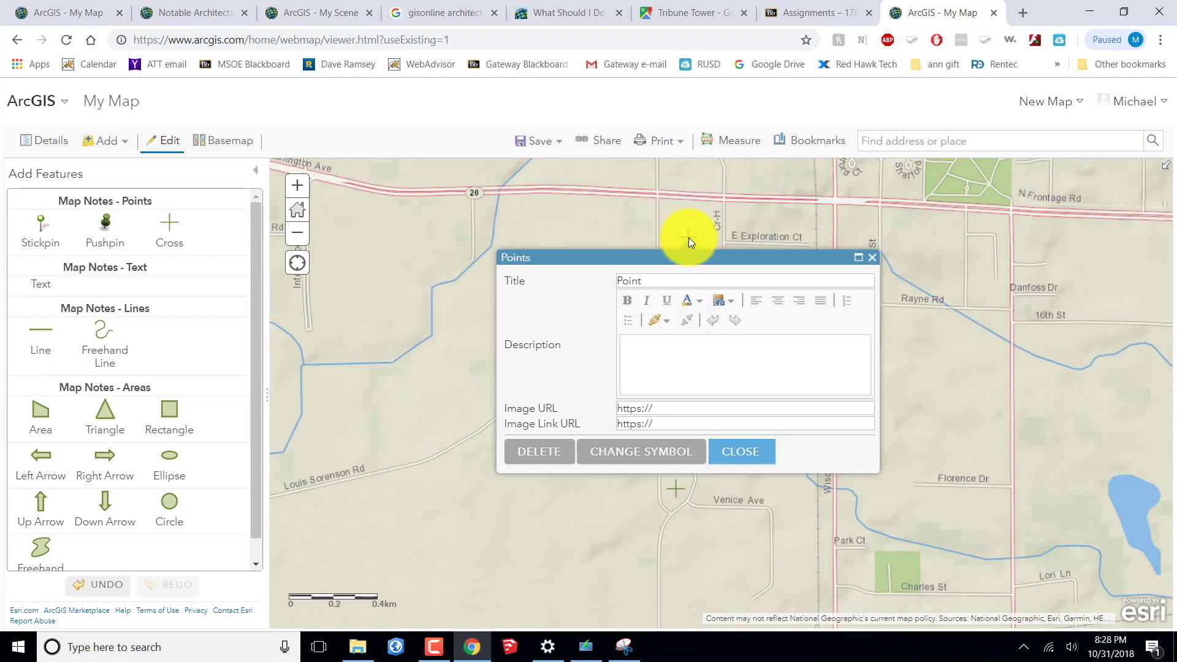
left_click_drag(659, 279, 601, 282)
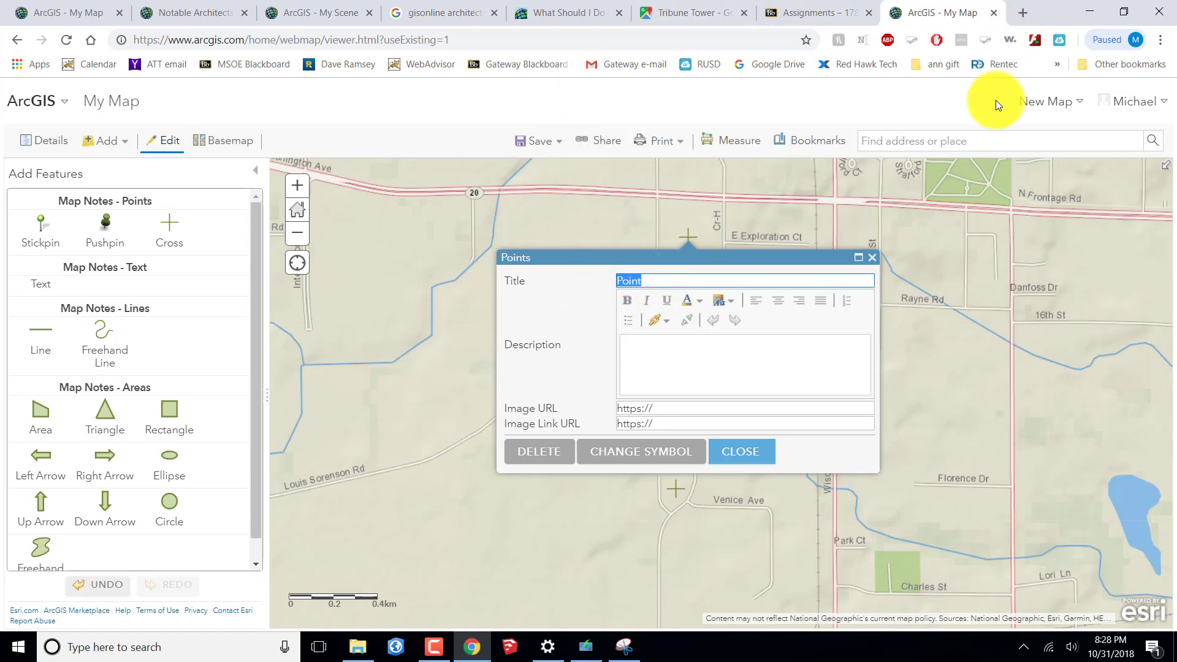
type("Movie ")
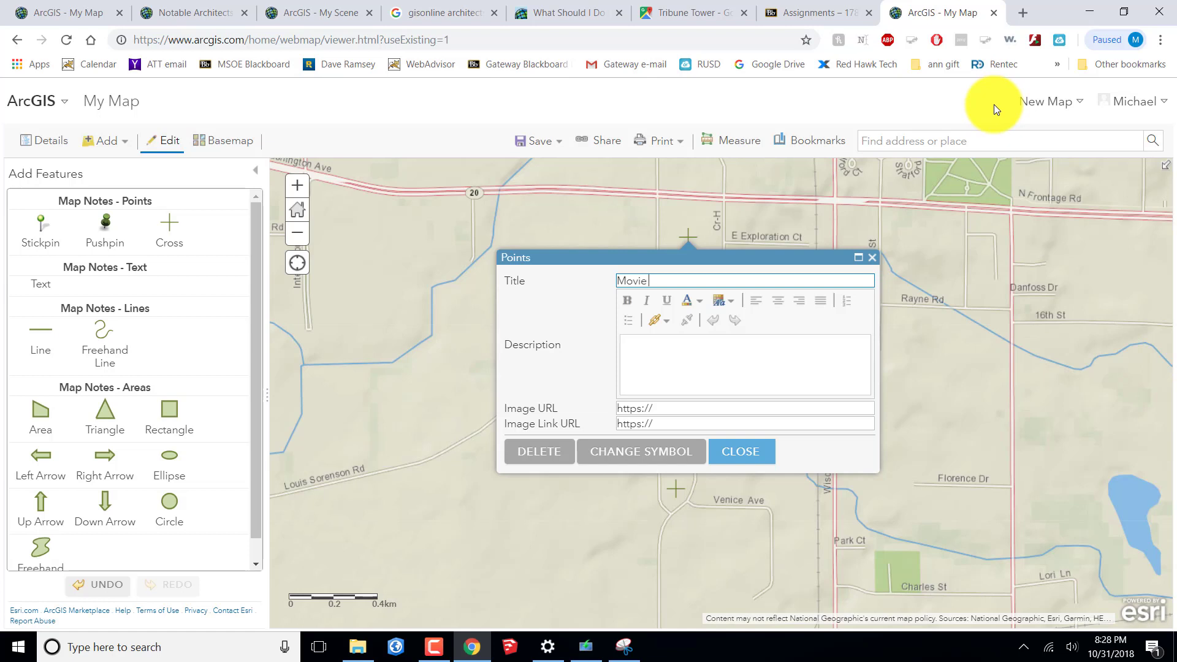
type("Theat")
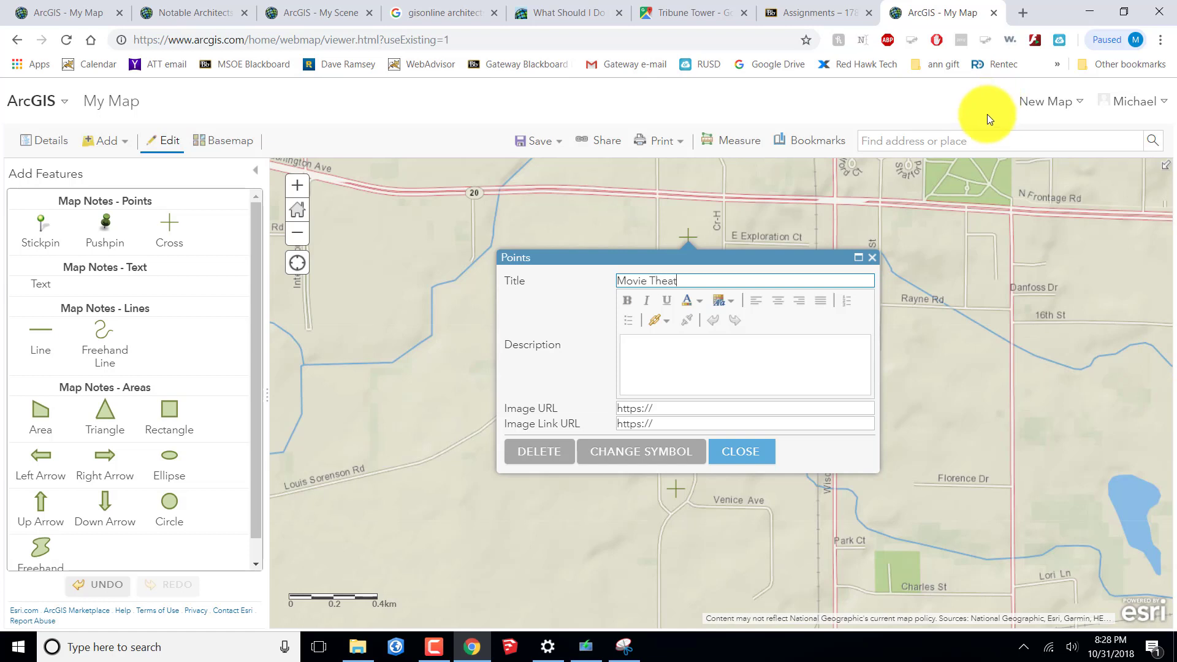
type("er")
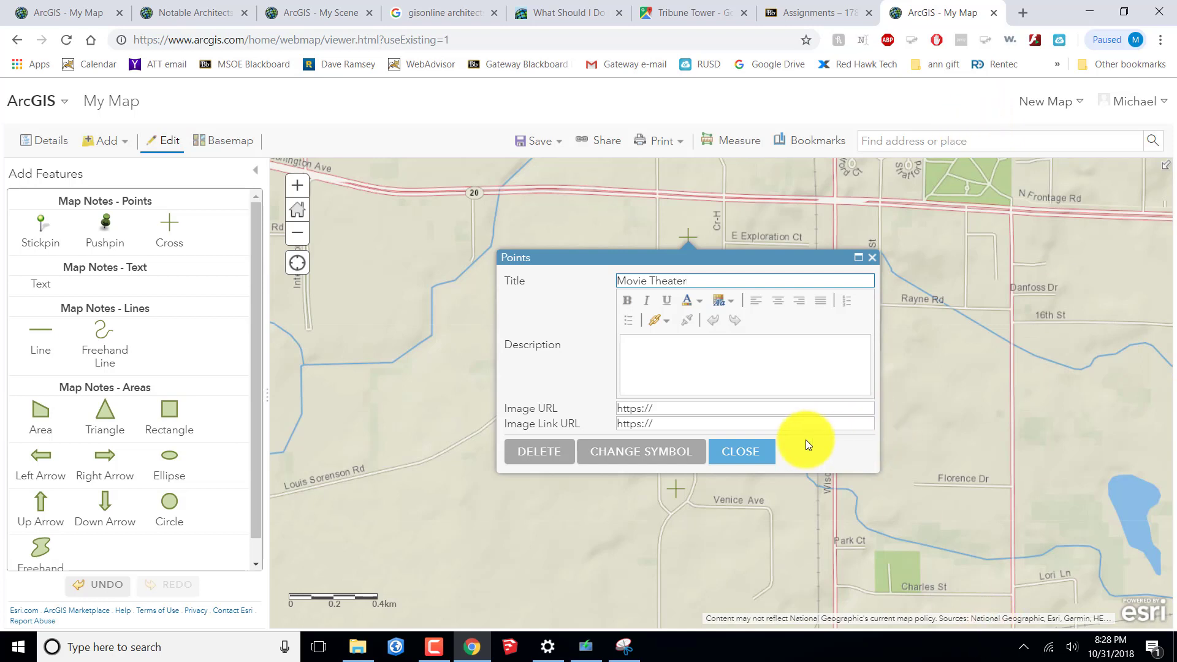
left_click(747, 455)
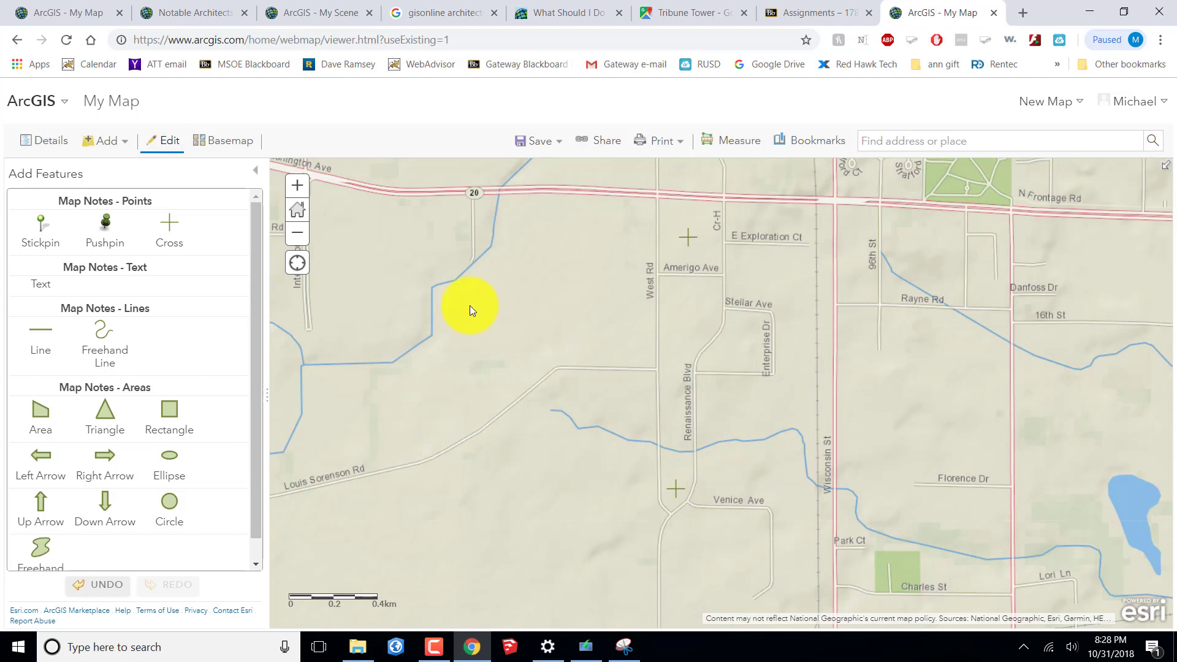
Try to draw a Line note between the iMET cross and Renaissance Blvd, and delete that short line
left_click(35, 330)
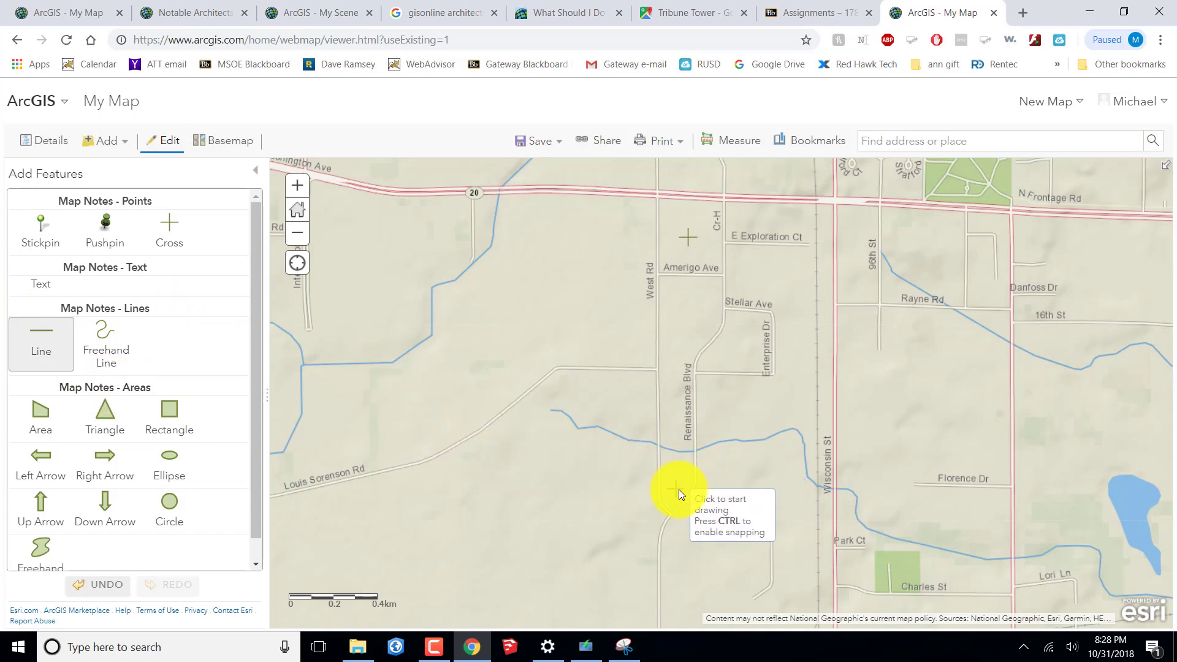
left_click(679, 489)
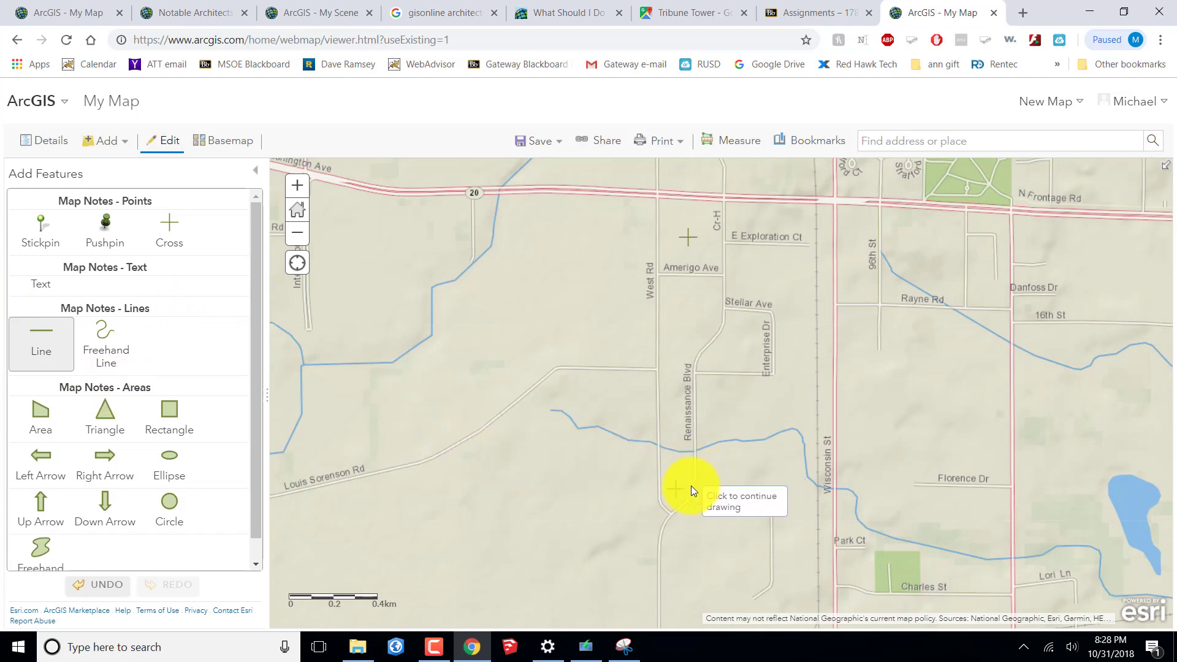
left_click(694, 484)
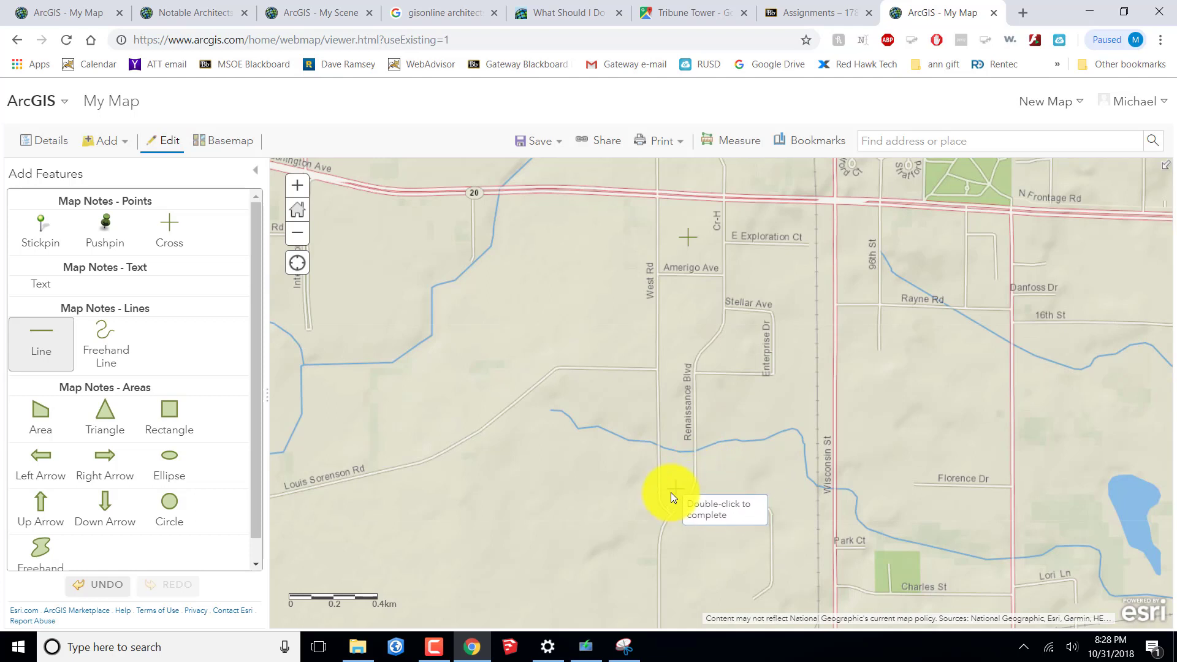
double_click(674, 487)
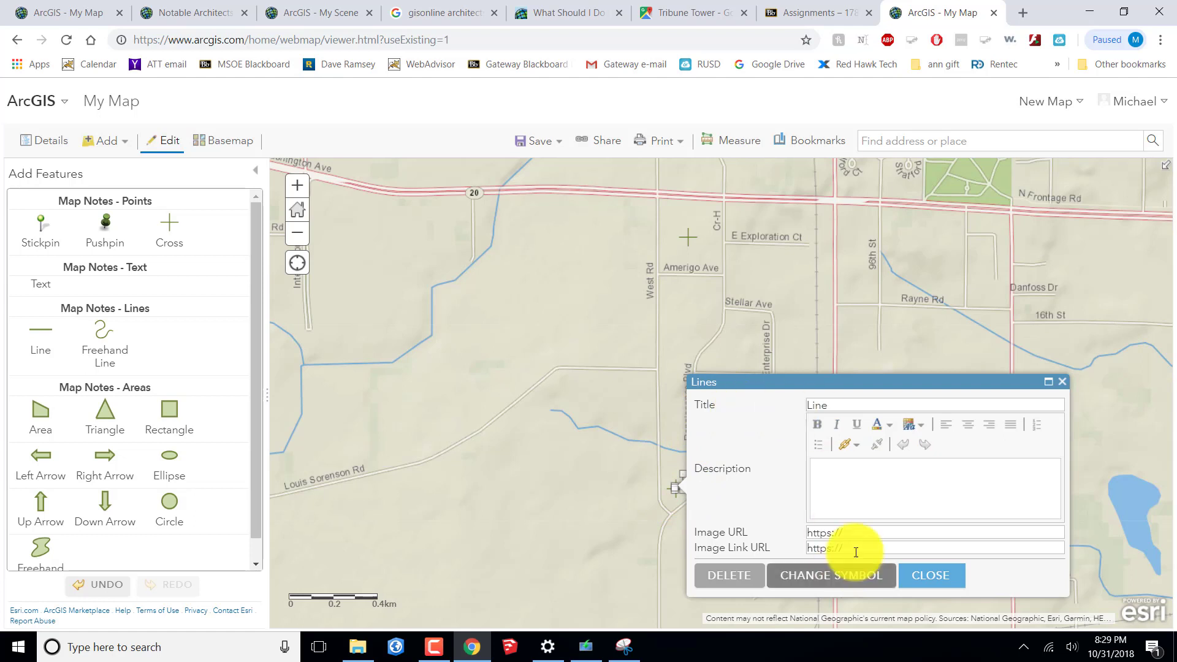
left_click(916, 575)
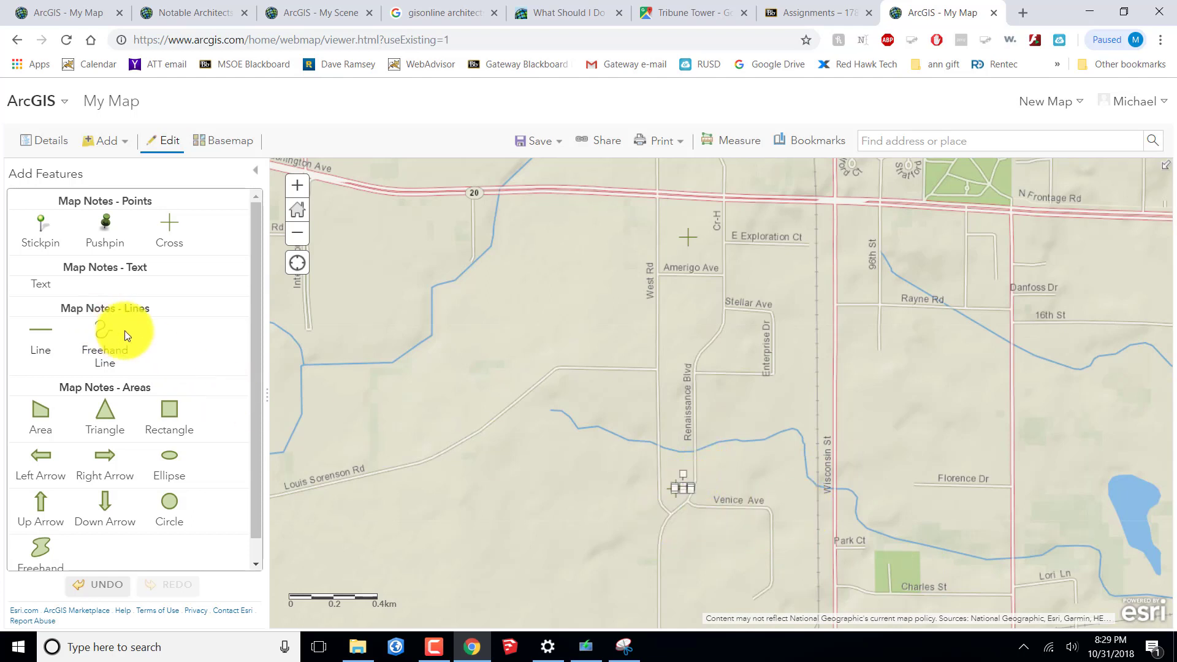
left_click(478, 418)
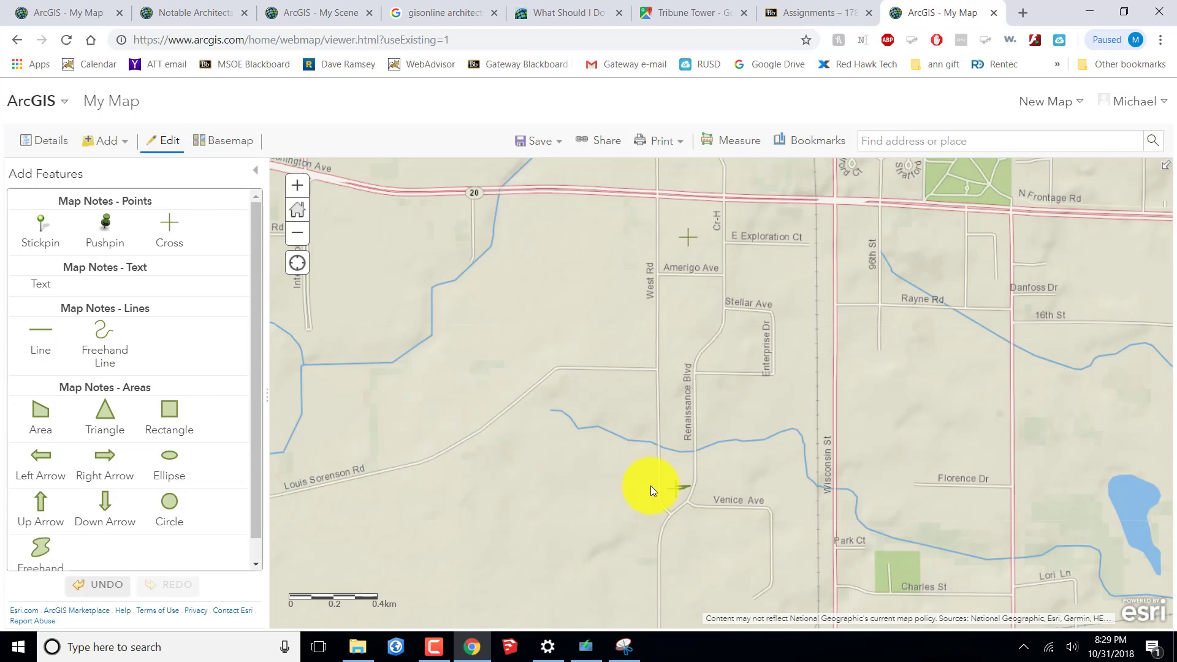
left_click(685, 488)
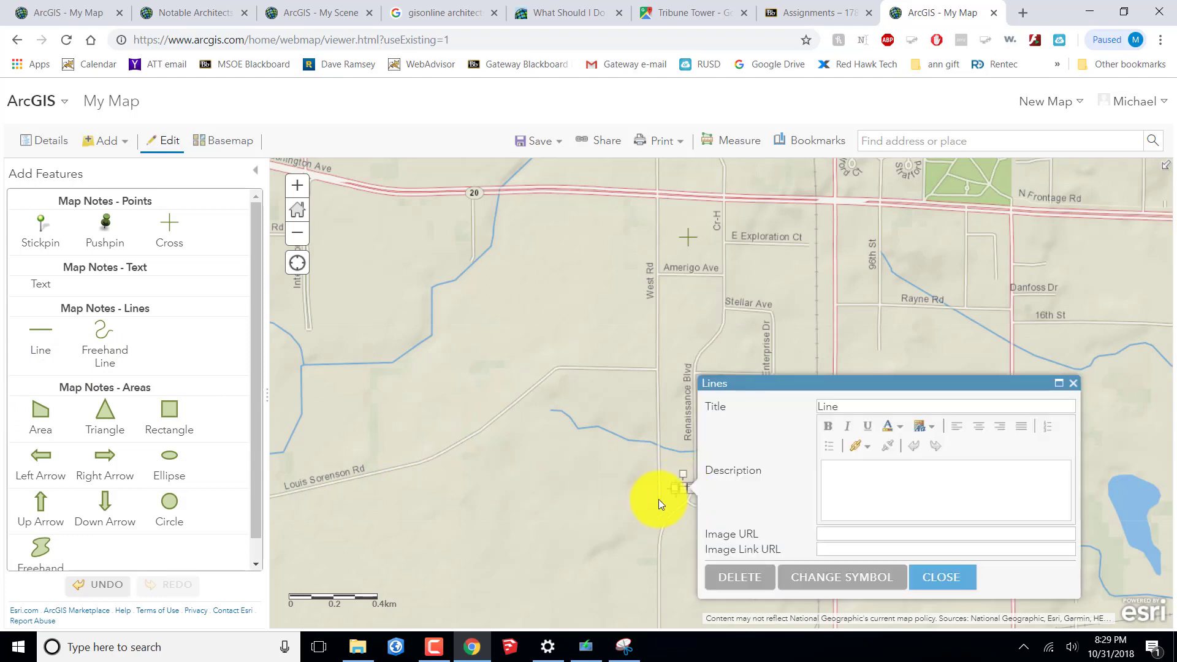
left_click(757, 575)
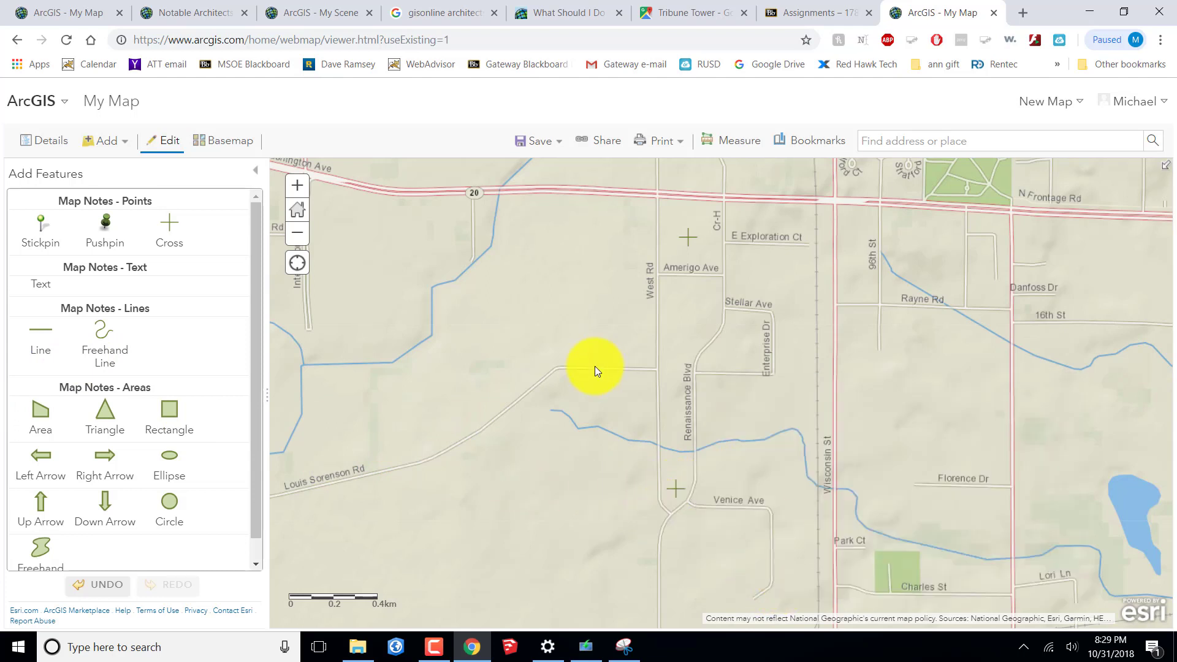
Draw a short straight Line note from the iMET cross east to Renaissance Blvd, keeping its default title
left_click(40, 326)
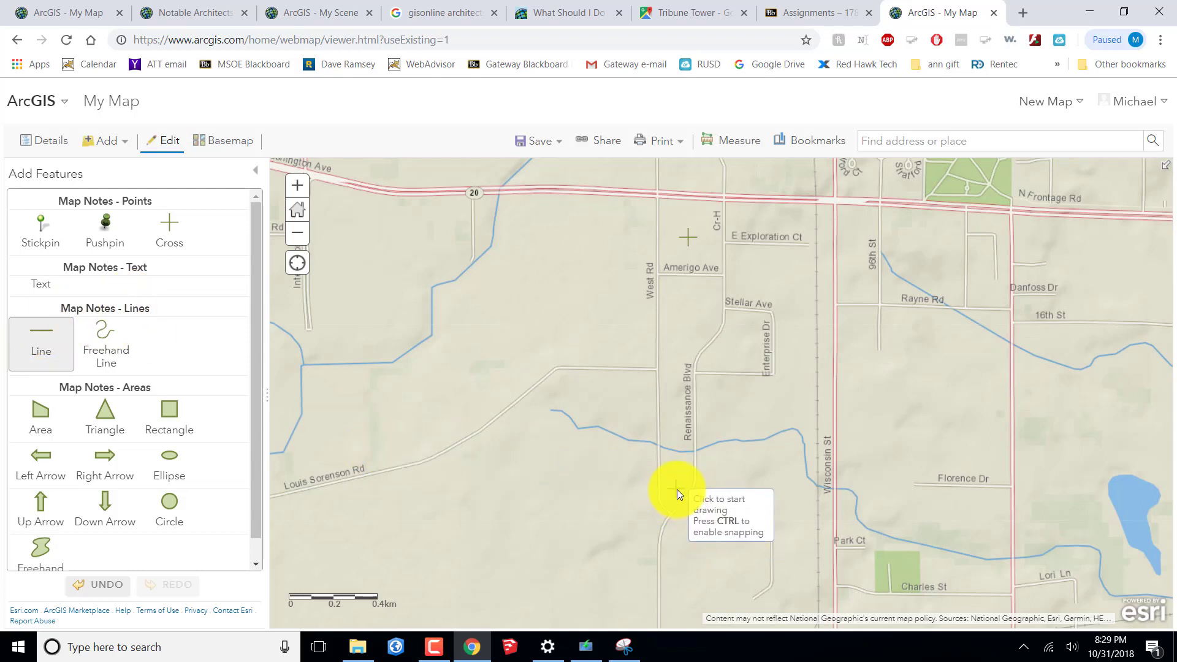
left_click(677, 489)
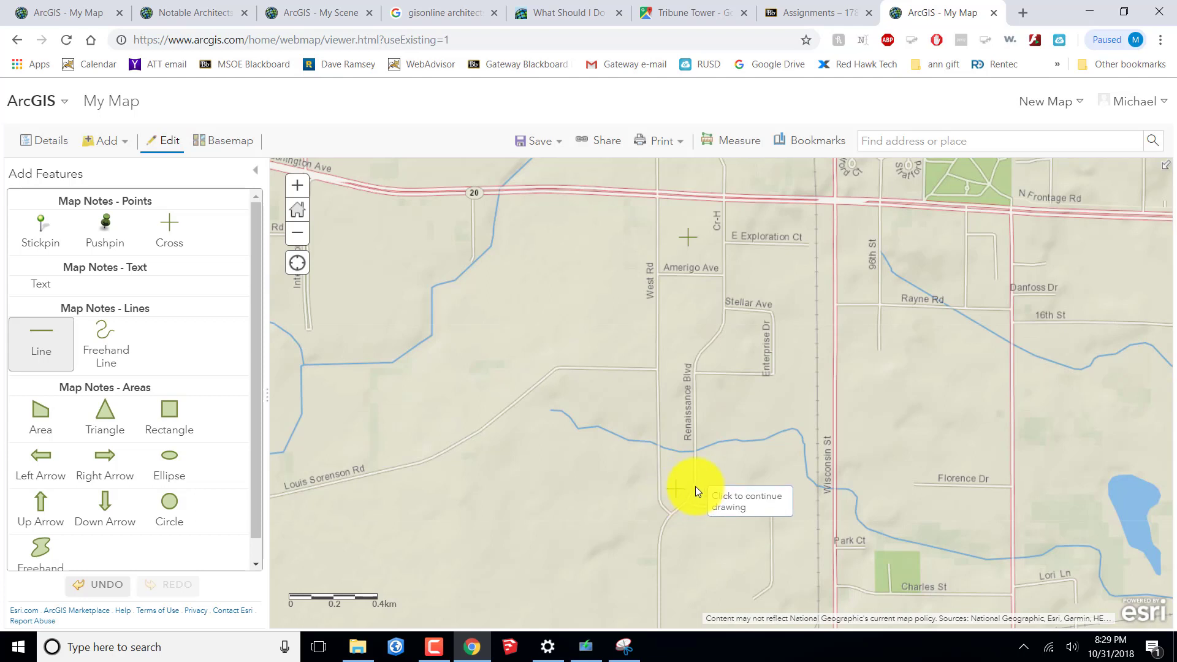
left_click(693, 487)
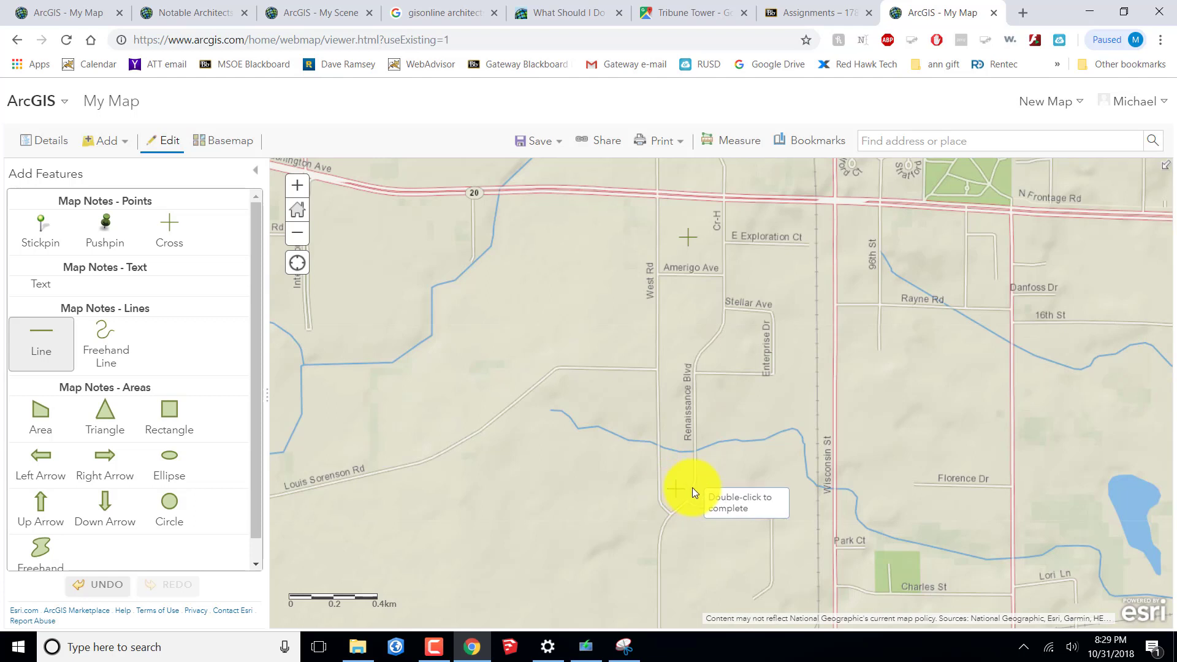
double_click(693, 487)
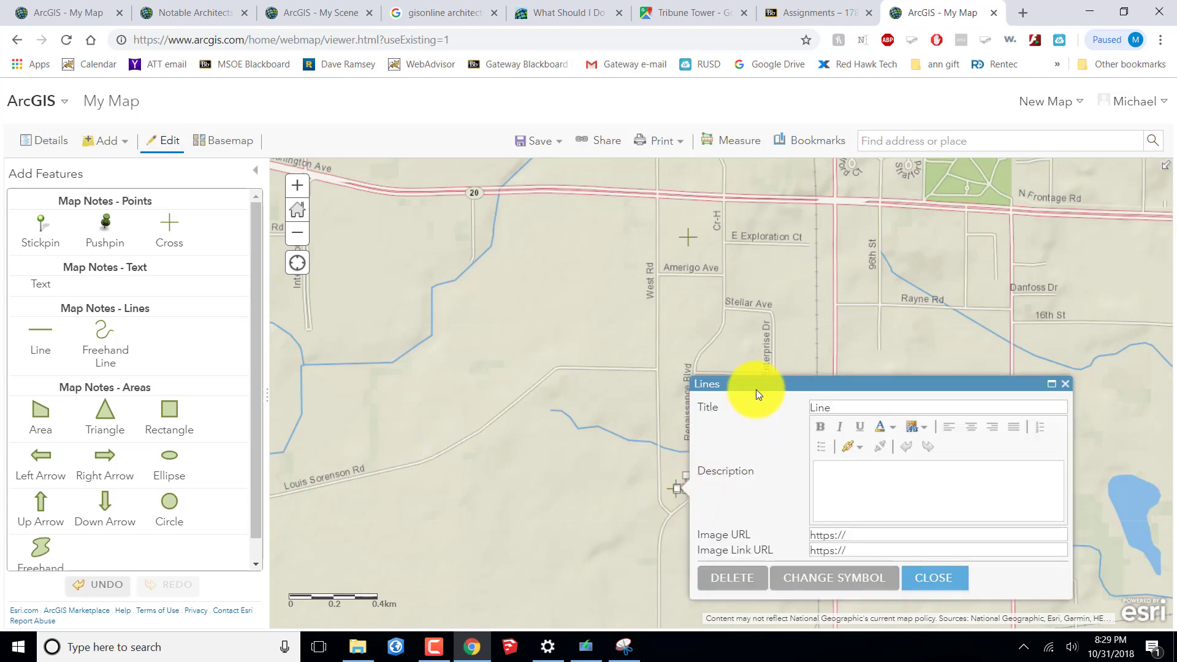
left_click_drag(755, 387, 600, 352)
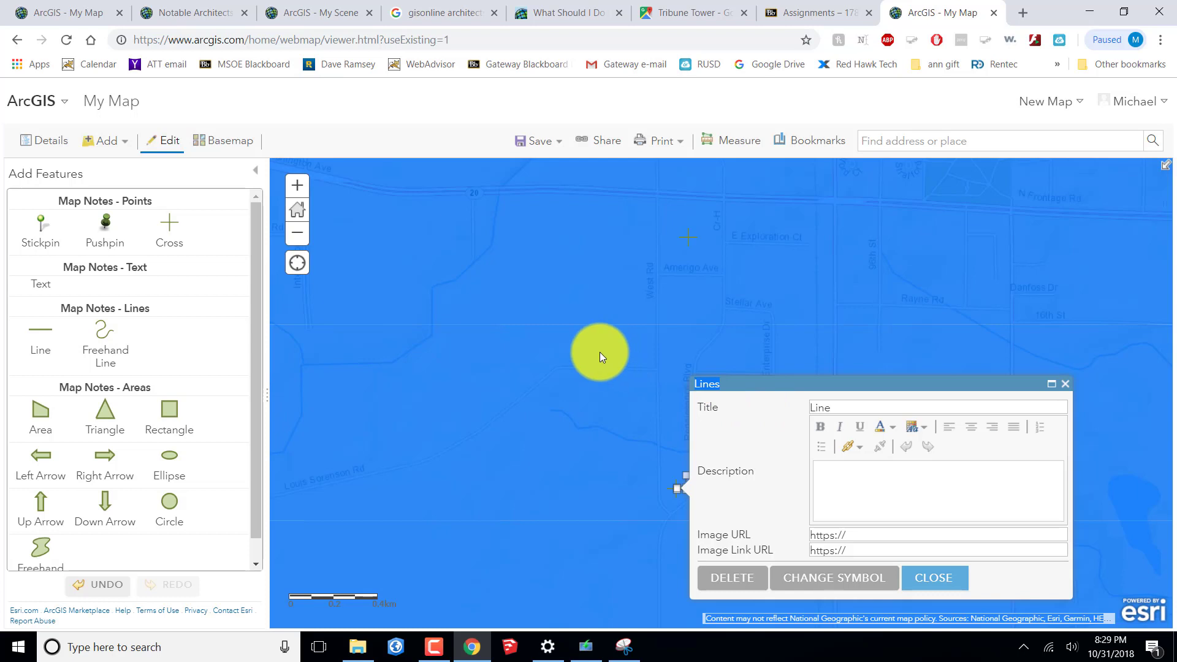
left_click(928, 578)
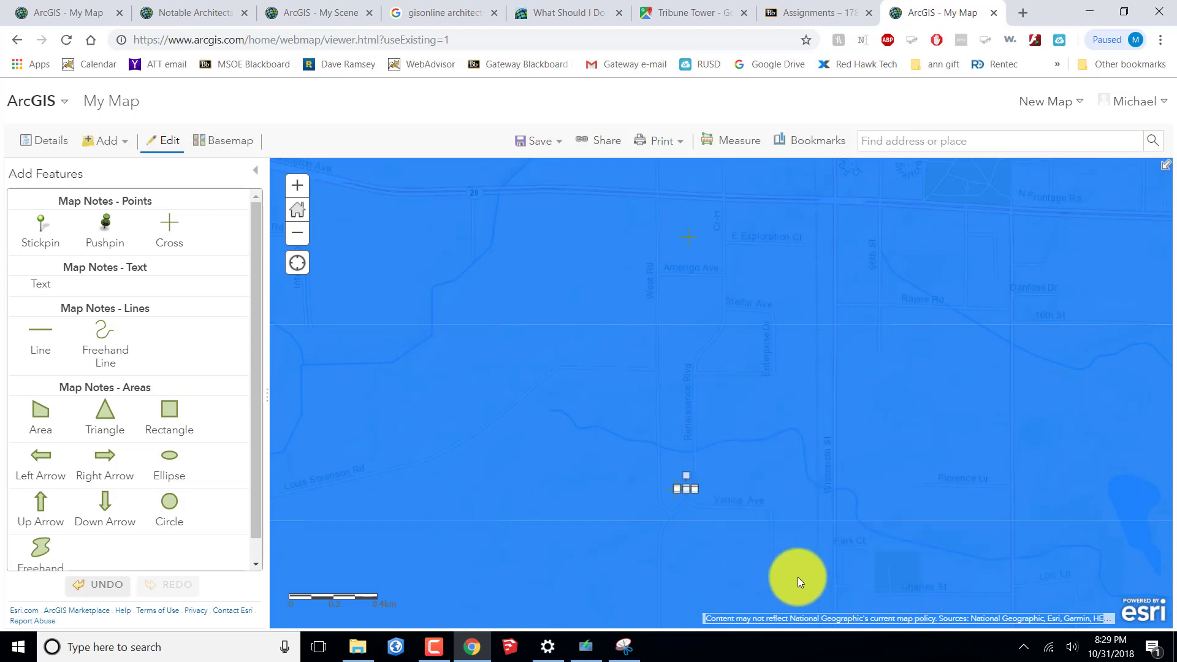
left_click(631, 396)
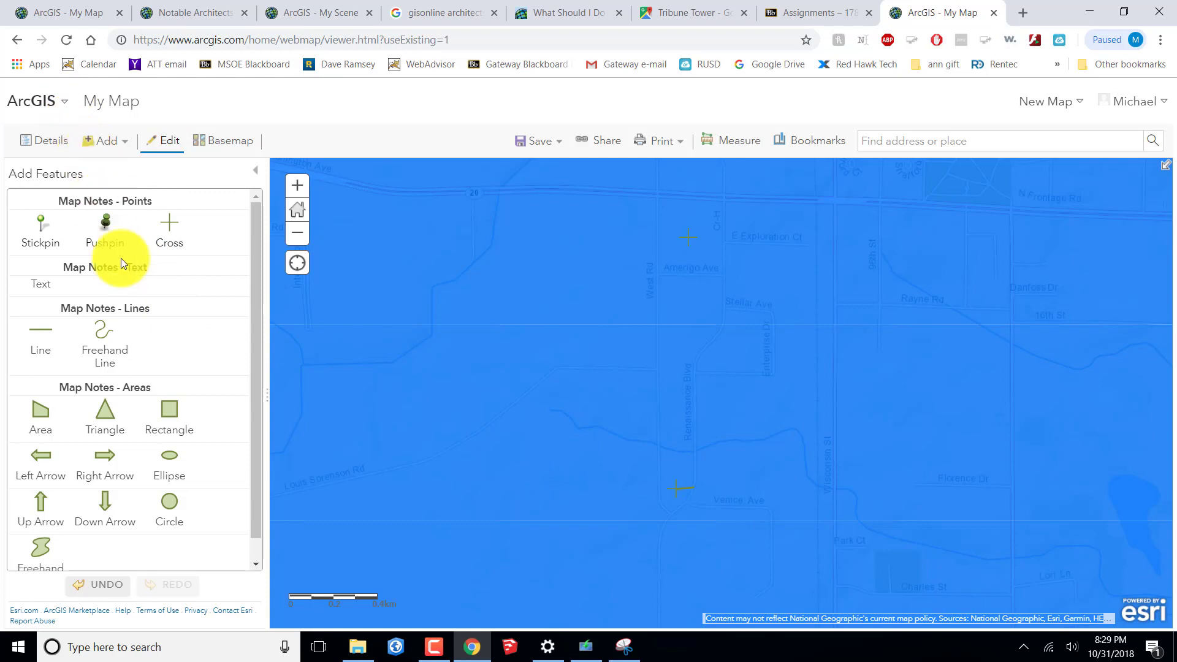
Try to draw another Line note on Renaissance Blvd from the east end of the existing line, and delete it
left_click(42, 332)
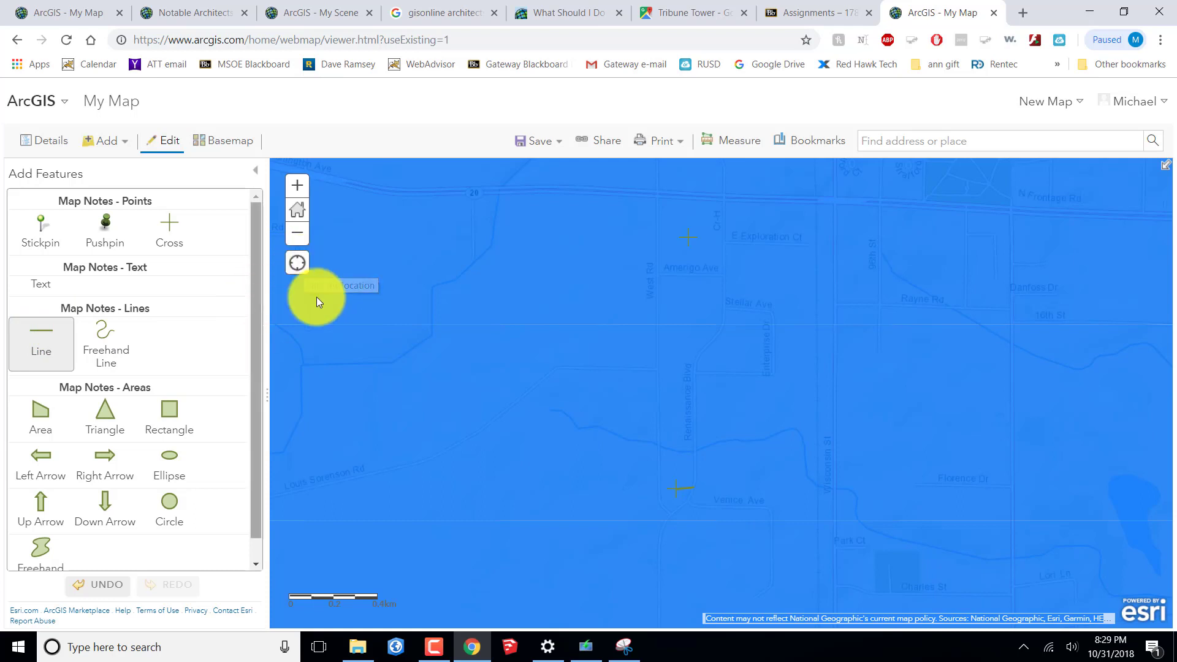
left_click(586, 383)
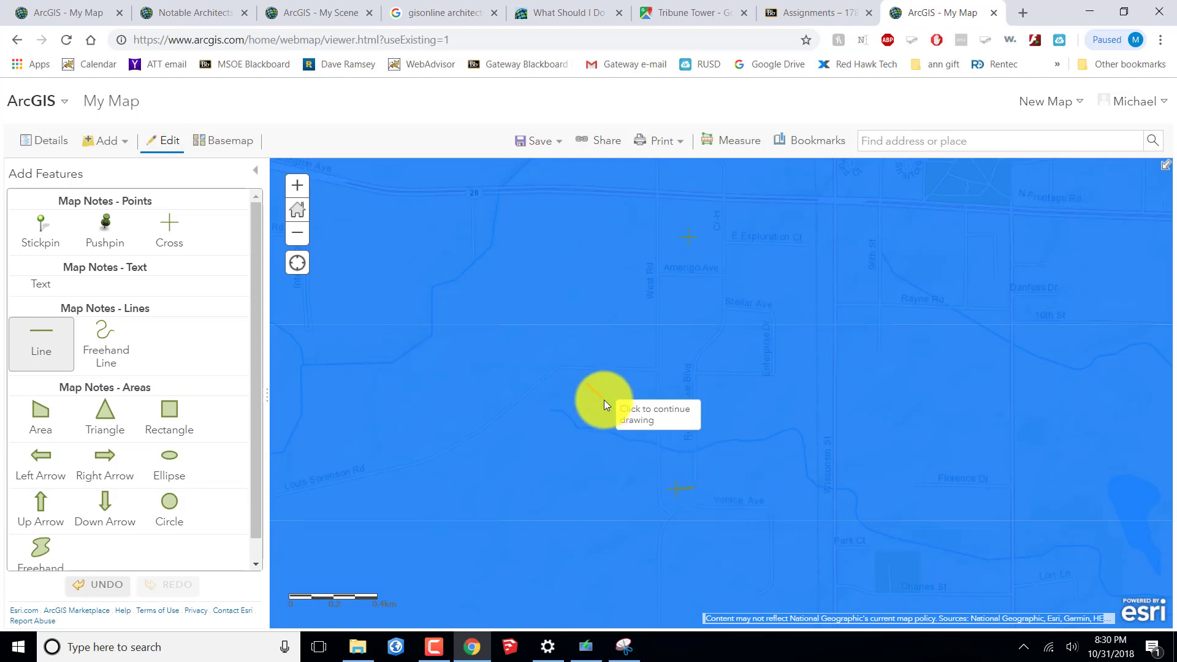
key("Escape")
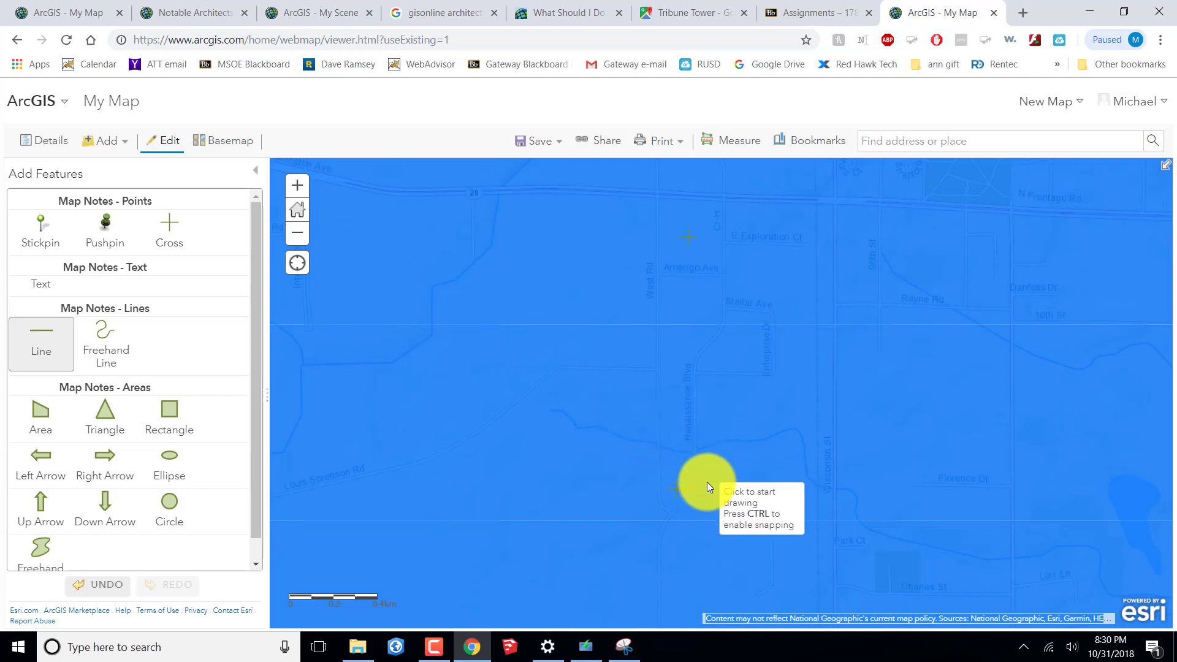
left_click(693, 487)
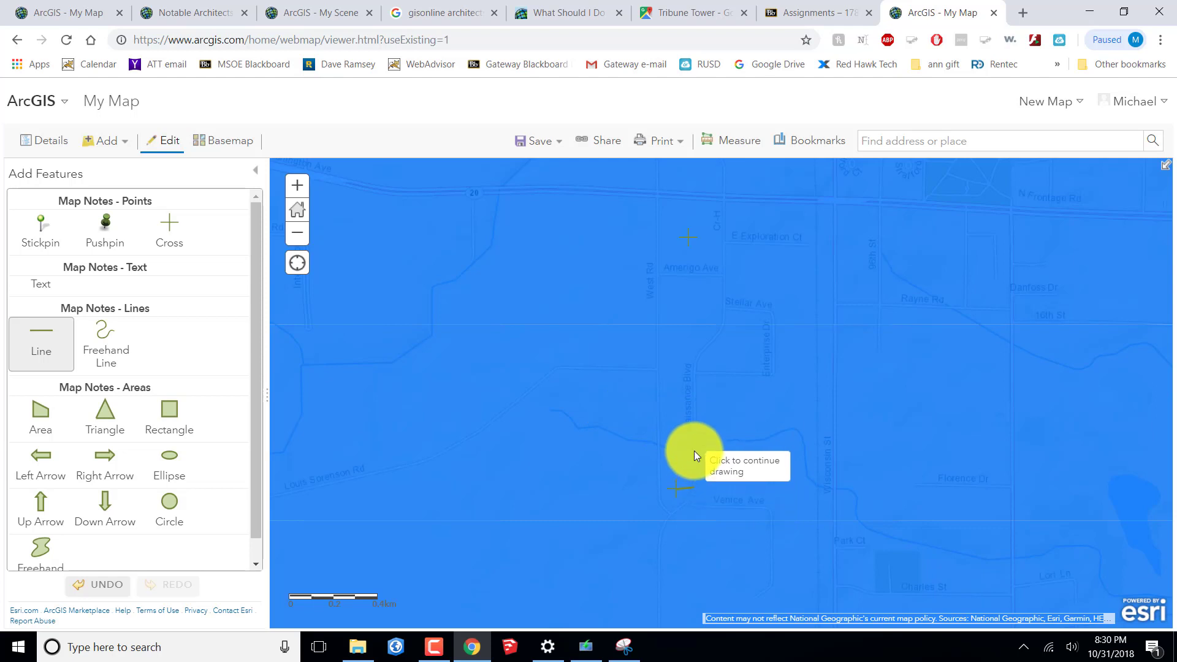
left_click(693, 486)
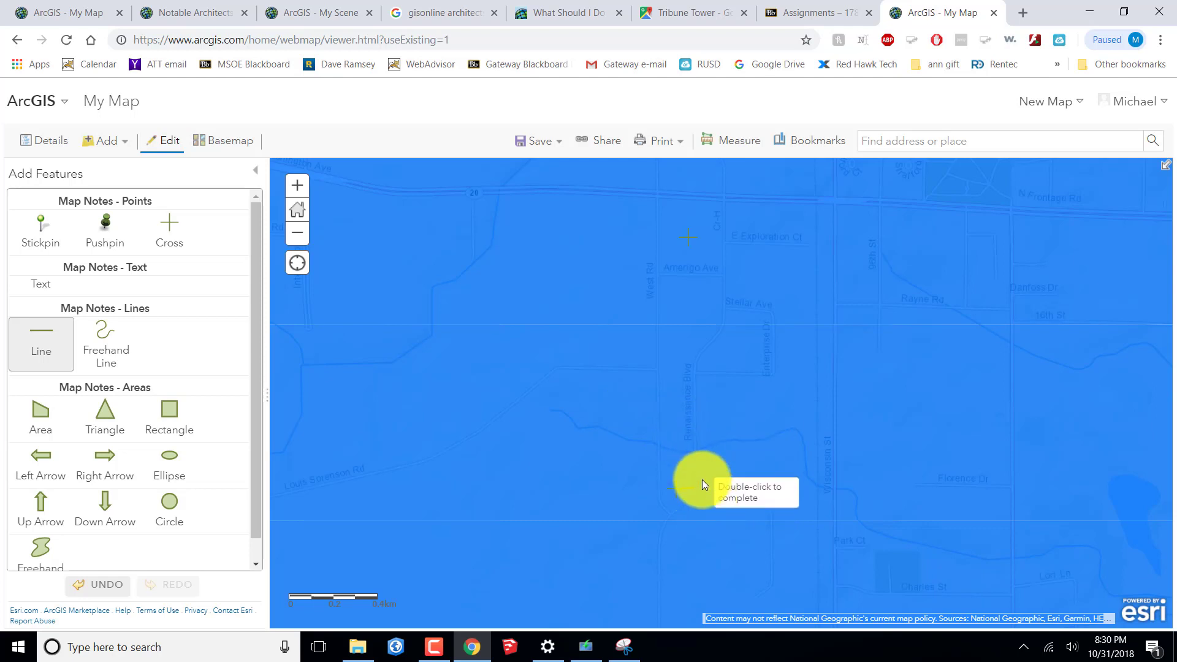
double_click(696, 481)
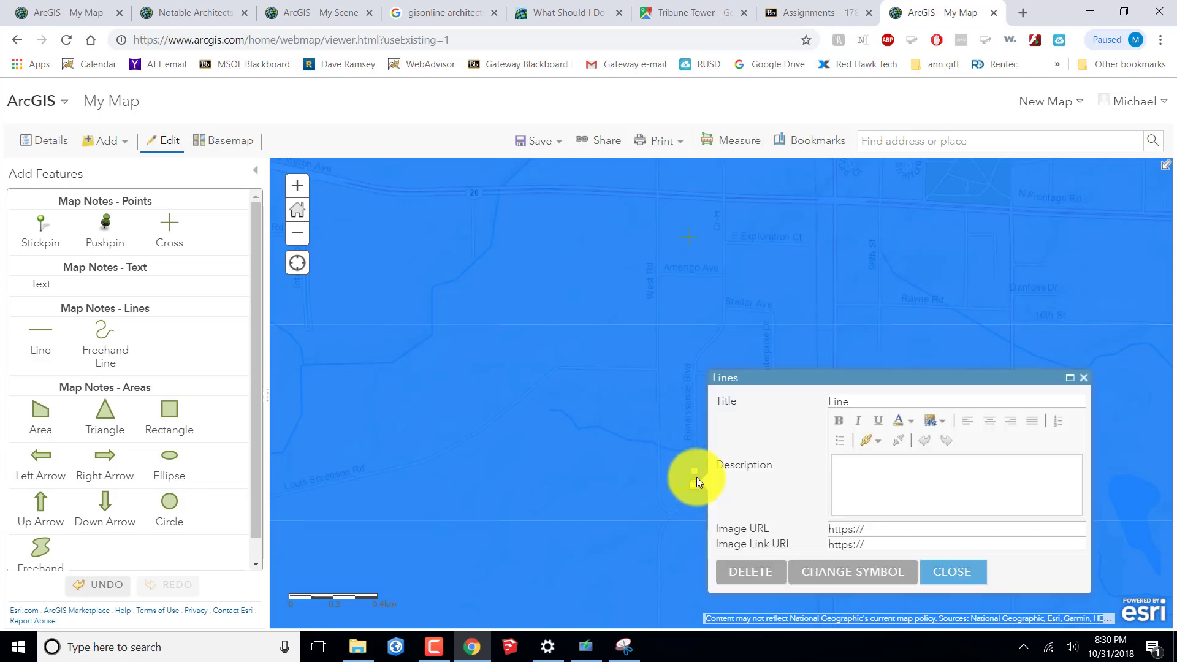
left_click(748, 573)
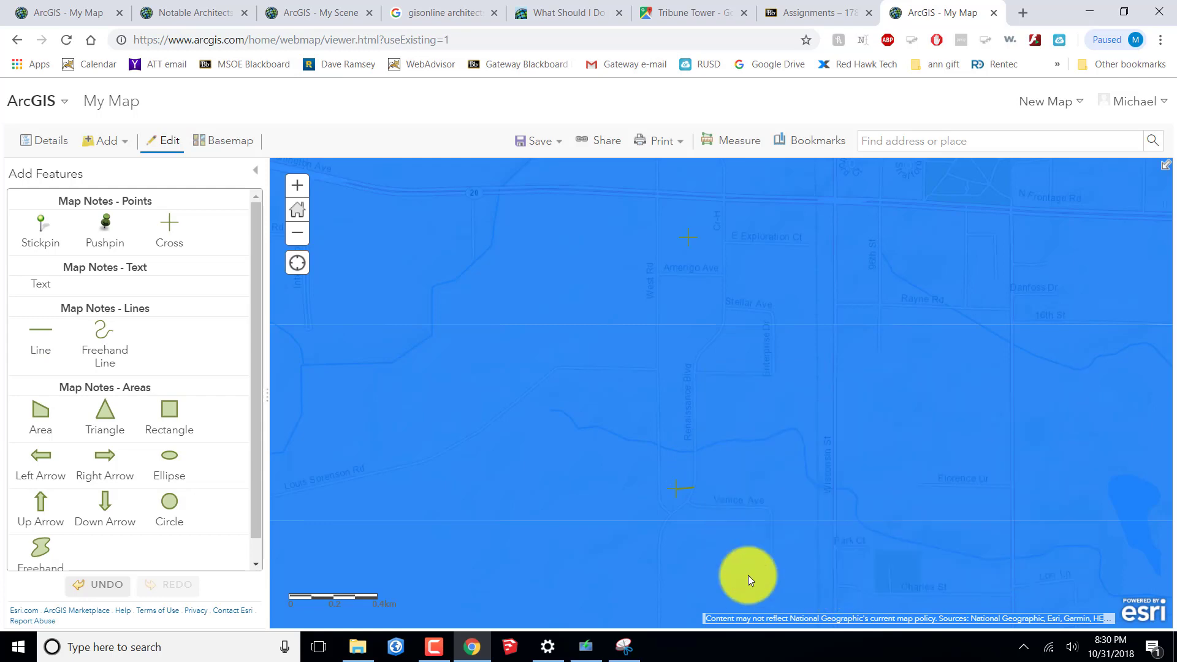
Draw a very short Freehand Line note at the iMET cross, keeping its default title
scroll(754, 428, "down", 2)
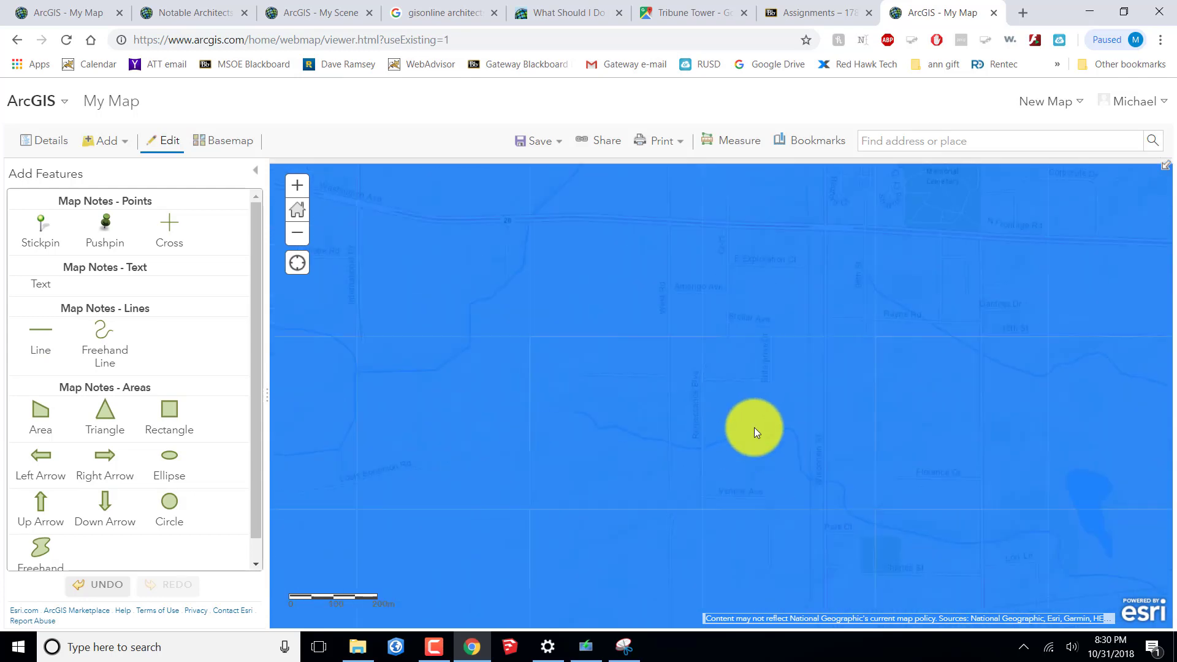
scroll(755, 428, "up", 1)
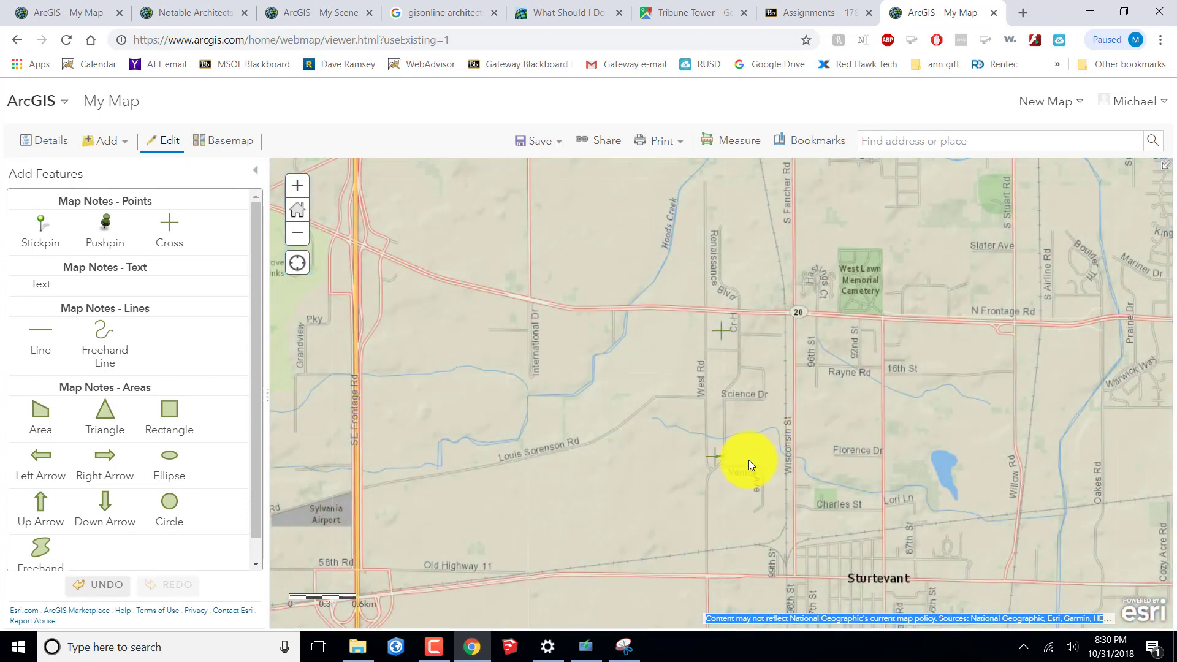
left_click(107, 337)
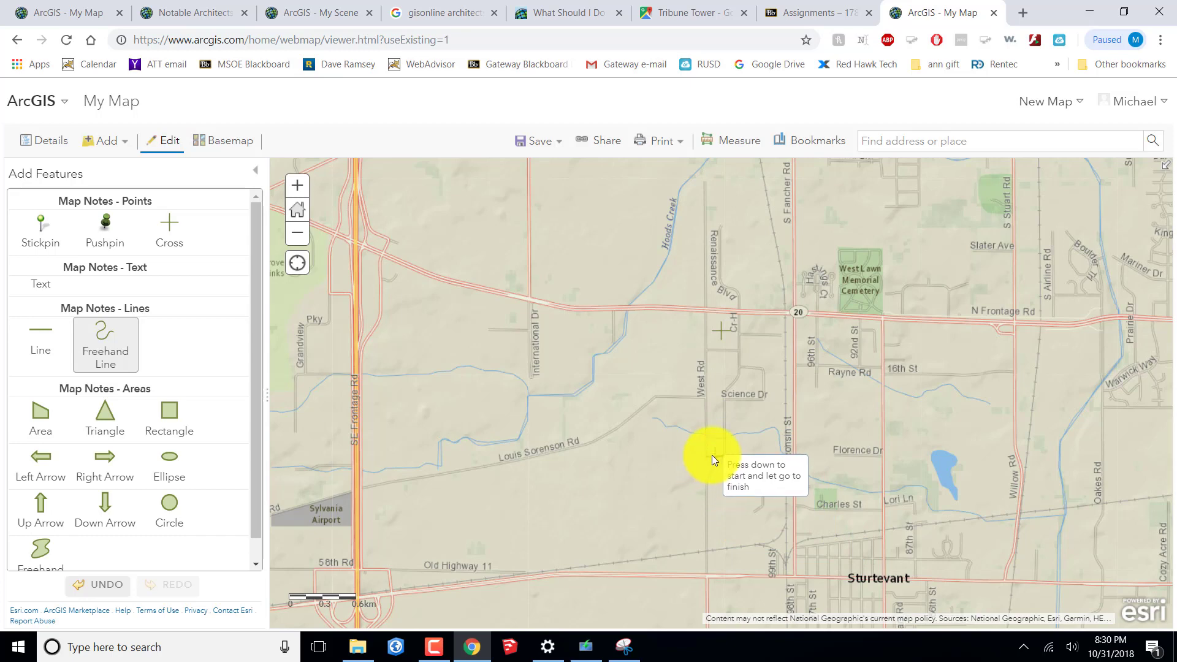
left_click_drag(714, 454, 715, 456)
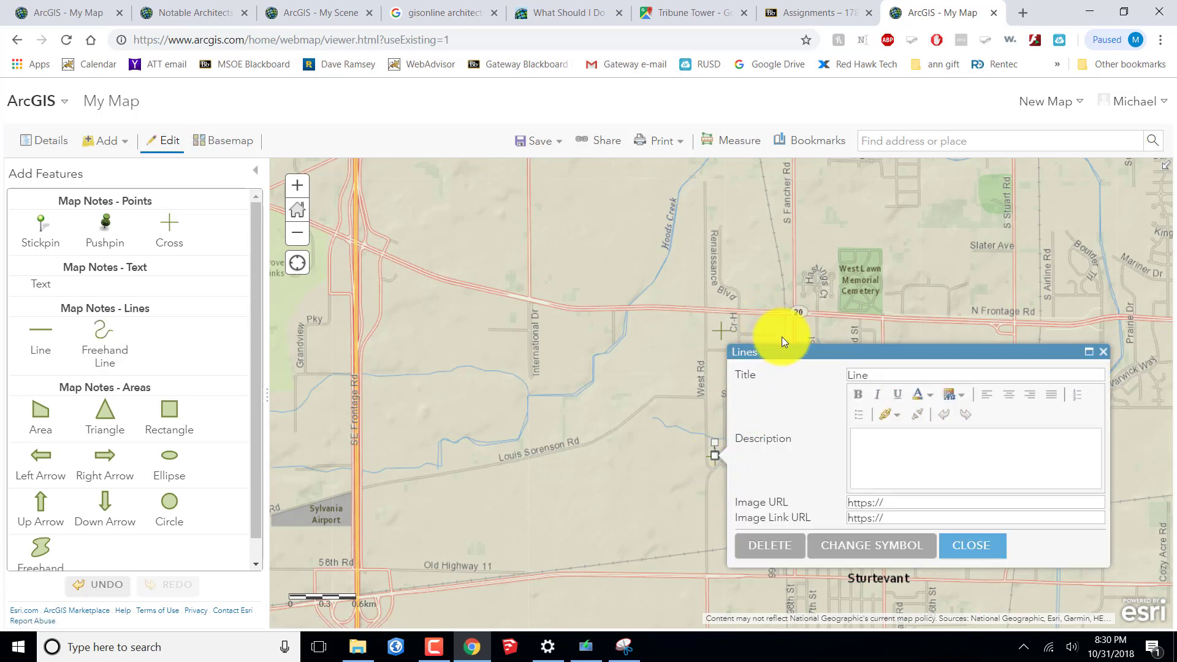
left_click_drag(788, 348, 641, 405)
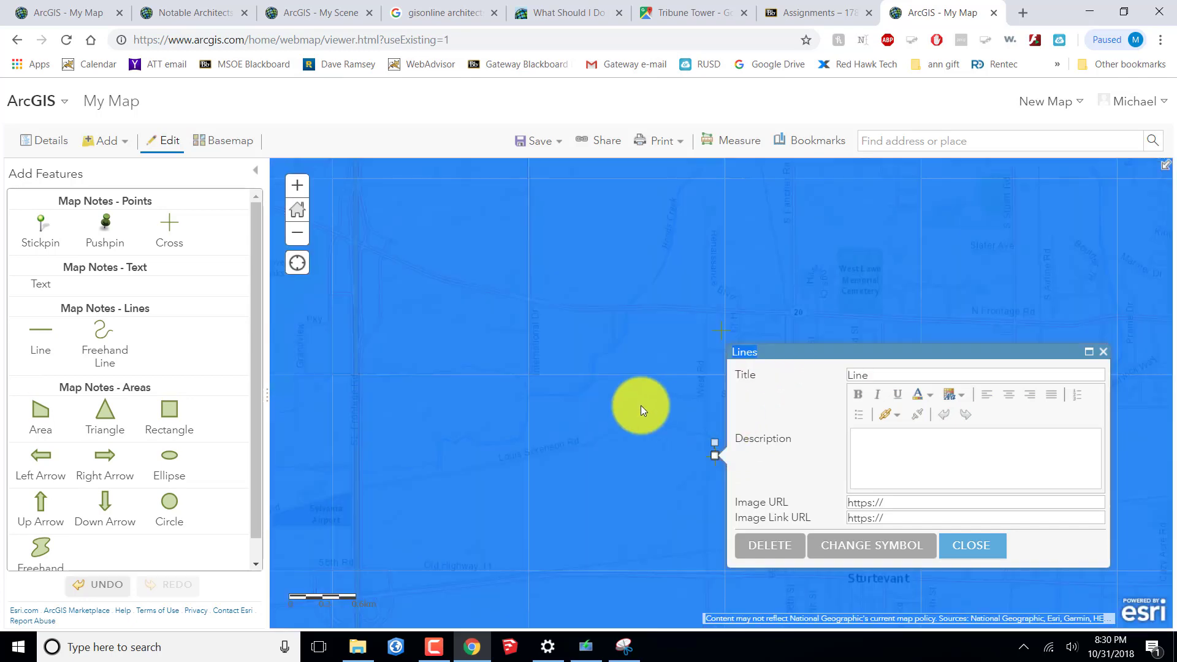
left_click(967, 547)
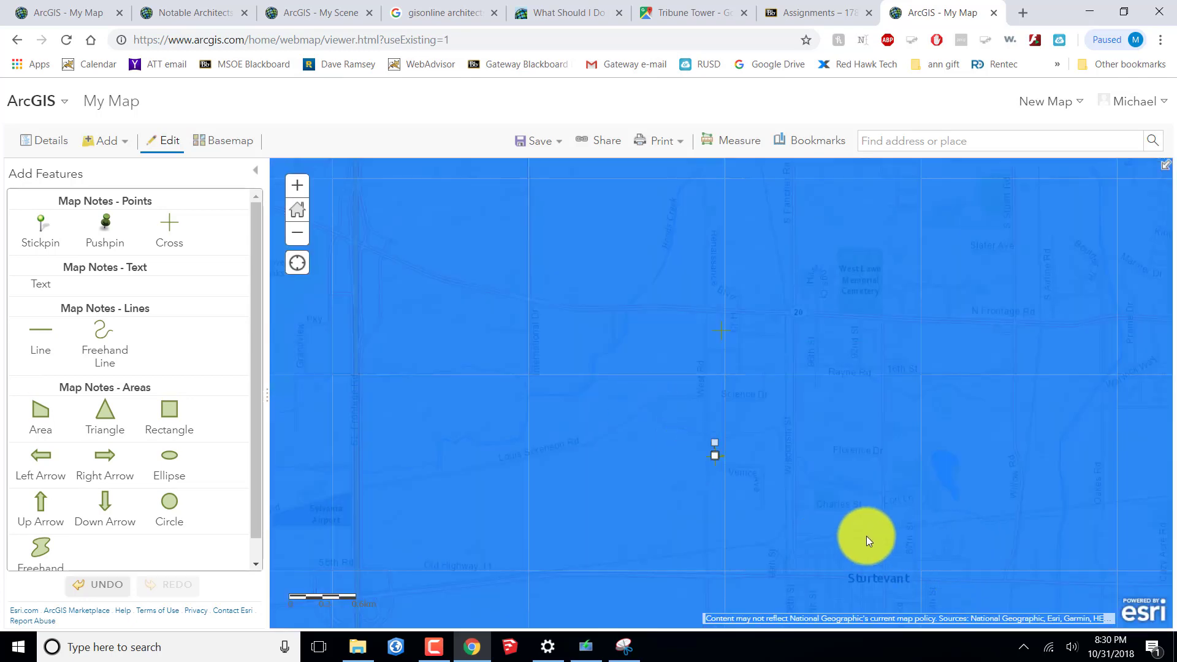
Try to draw a vertical Freehand Line note just west of S Fancher Rd across Highway 20, and delete it
scroll(866, 536, "down", 1)
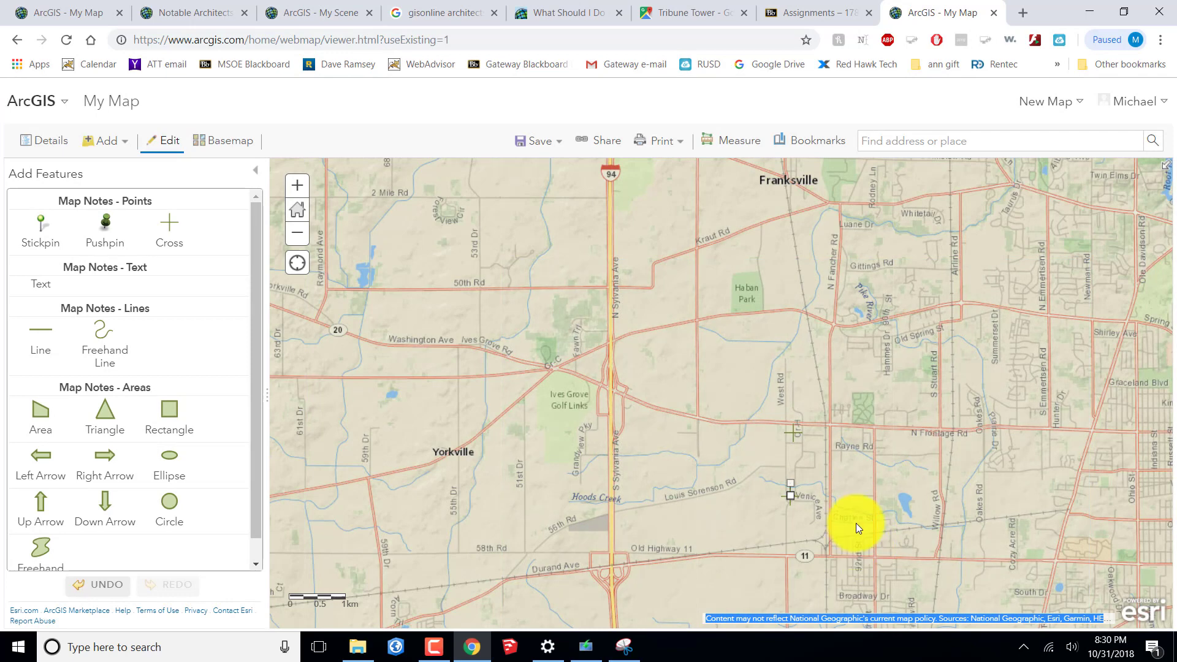
left_click_drag(891, 503, 803, 499)
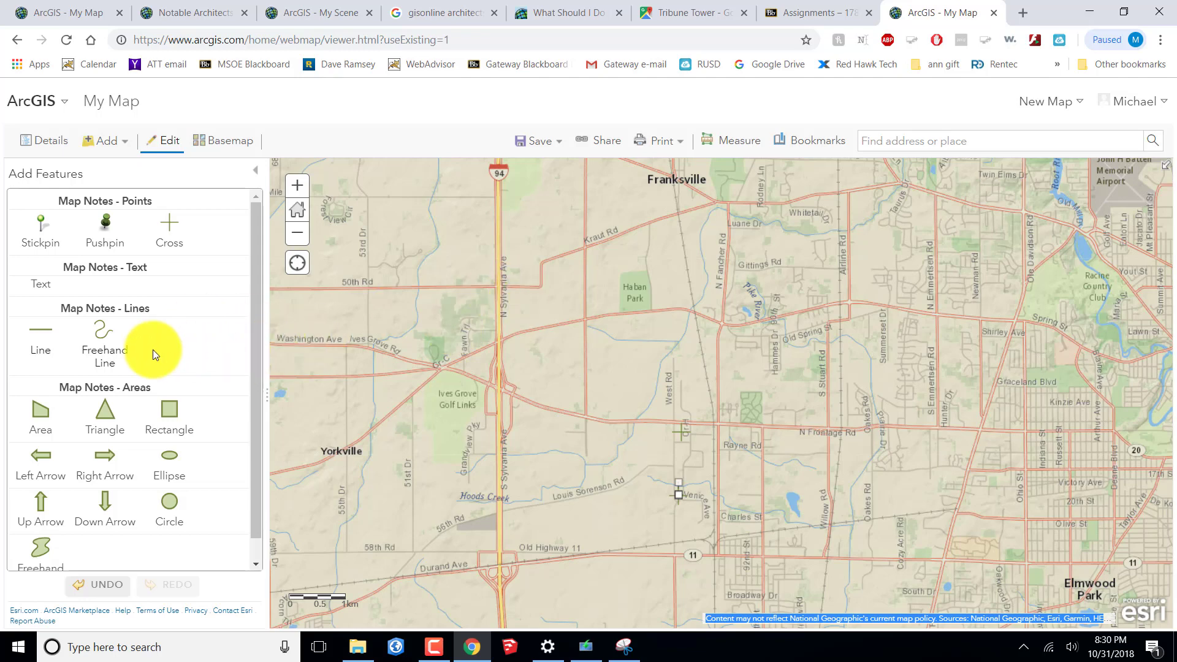
left_click(116, 343)
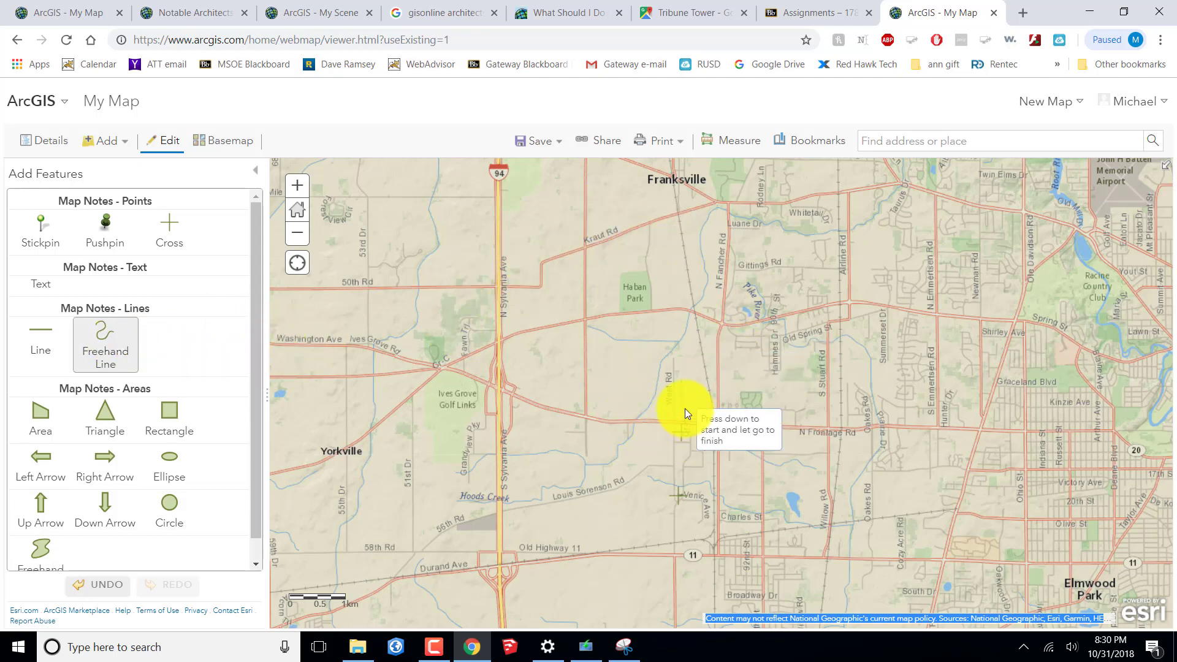
scroll(685, 408, "down", 1)
scroll(690, 415, "up", 2)
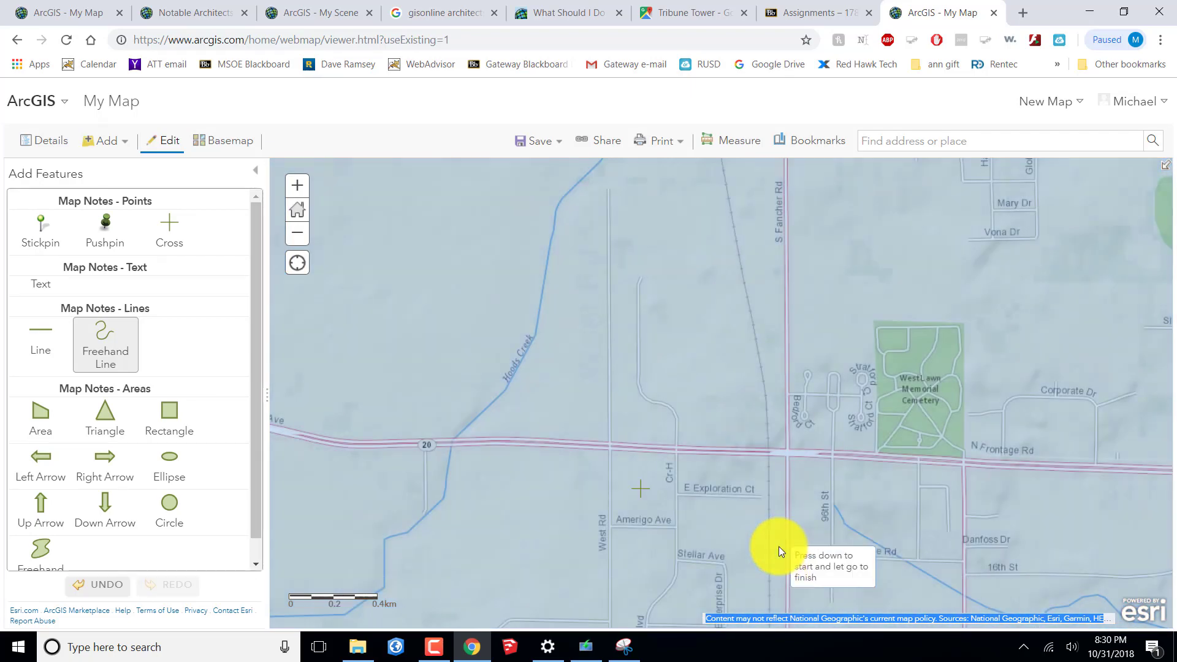
left_click_drag(778, 546, 782, 359)
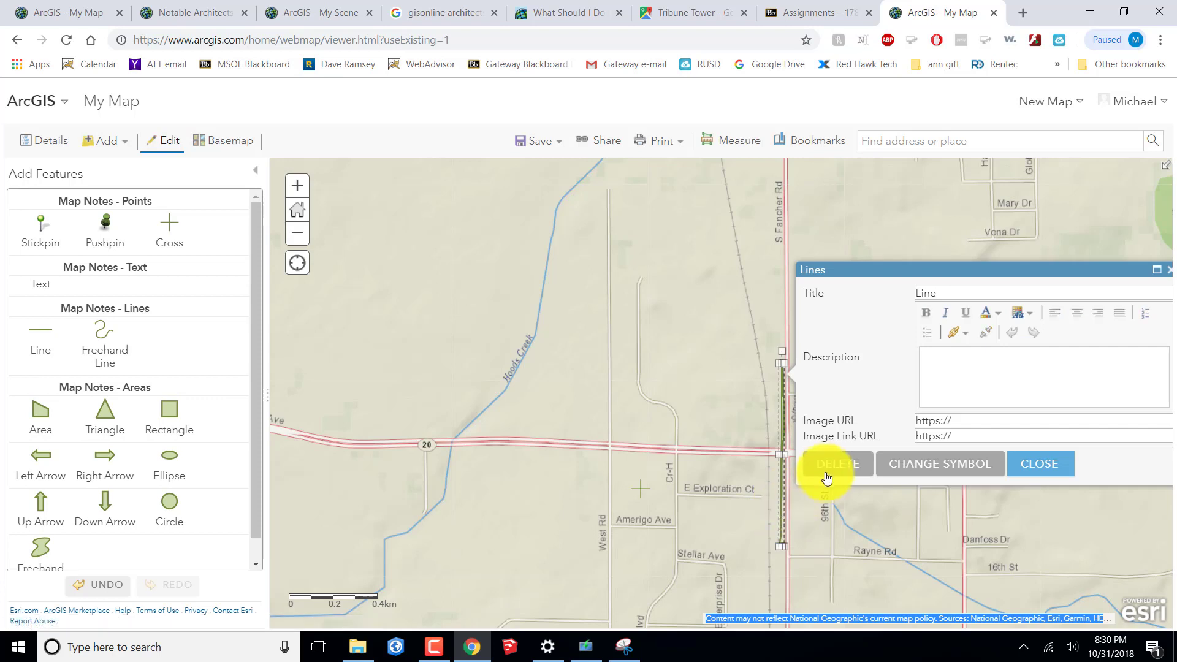
left_click(821, 471)
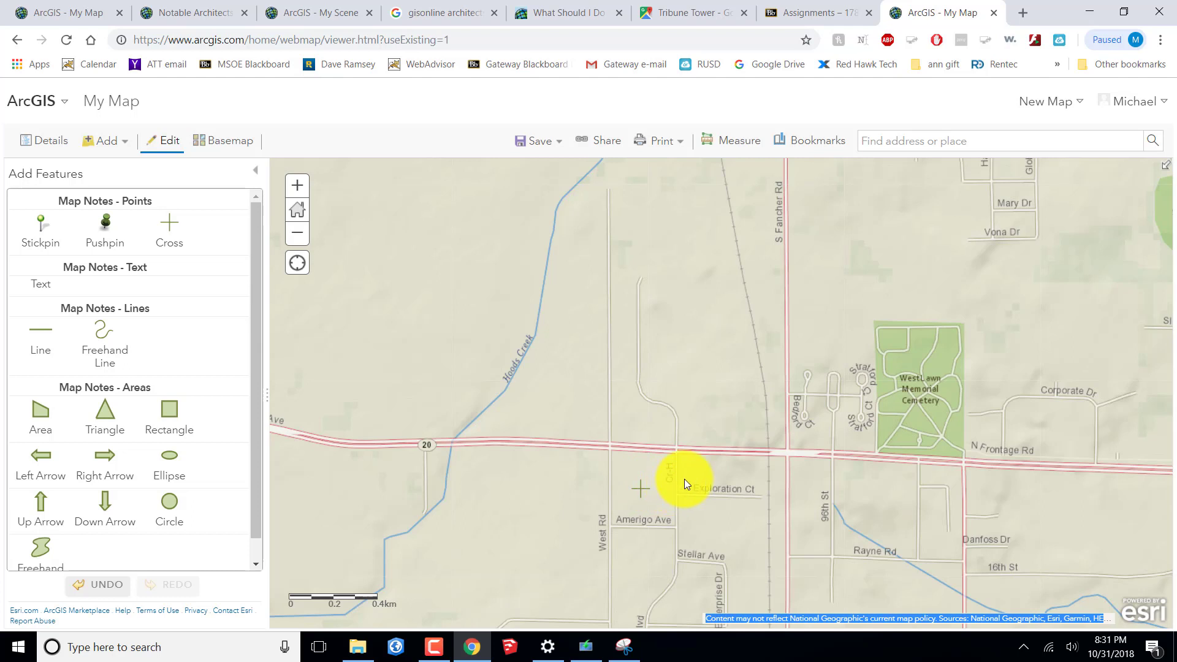
Check the title of the cross note just north of Amerigo Ave, and close its details
key("Up")
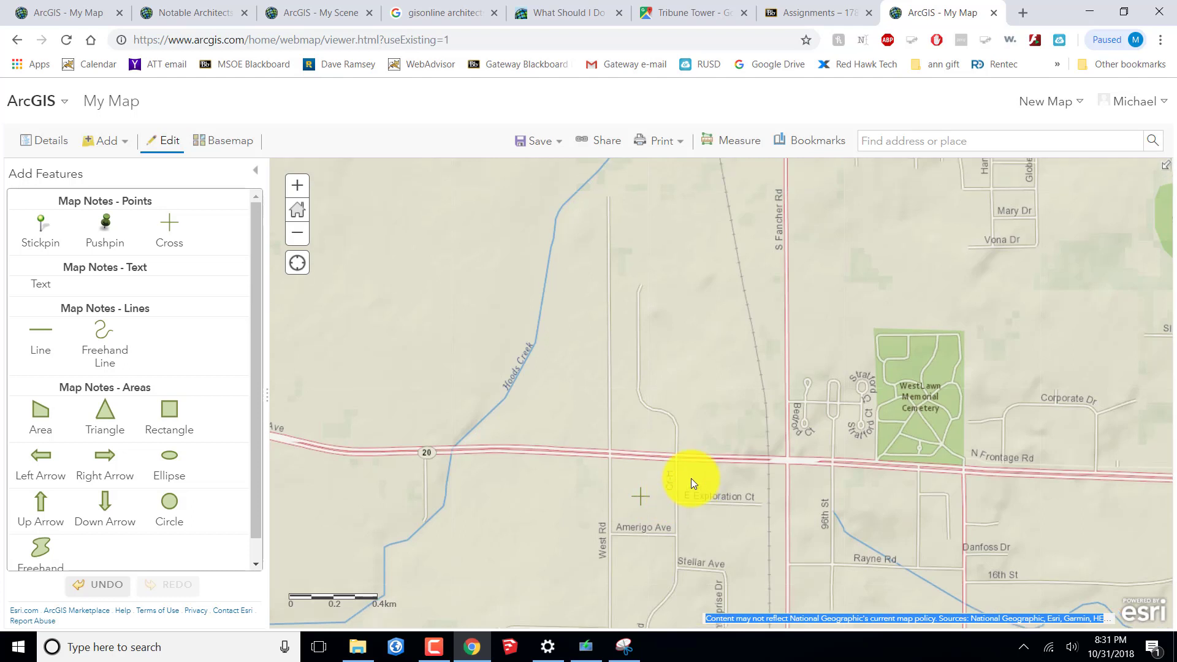
key("Down")
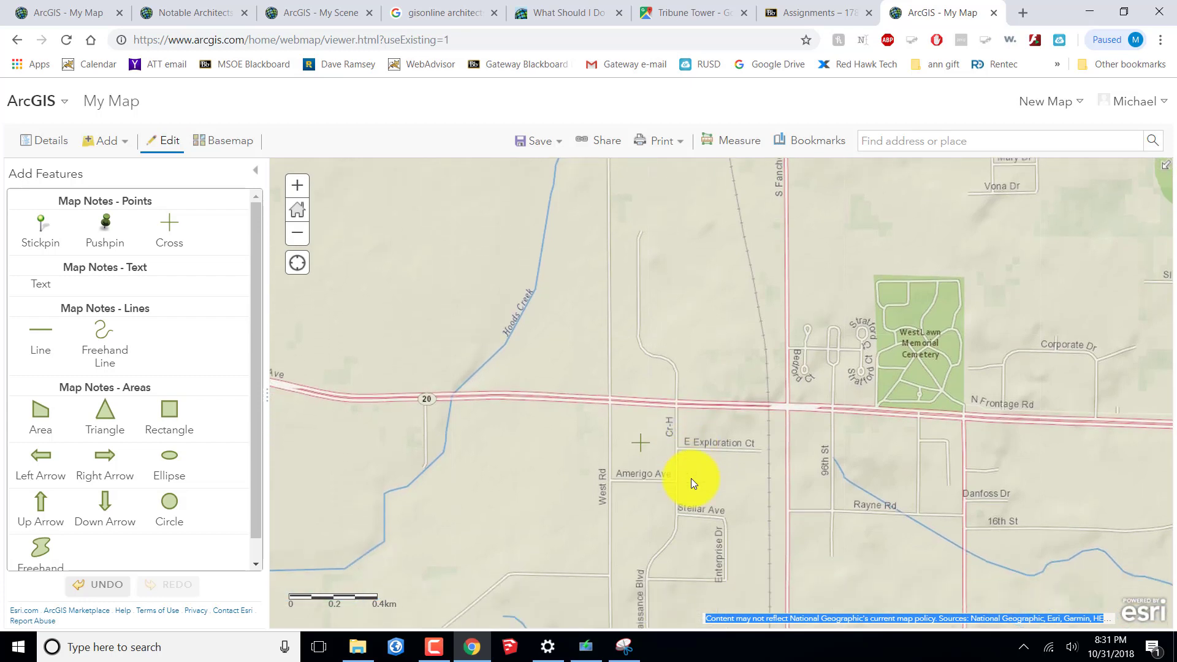
key("Down")
key("Down")
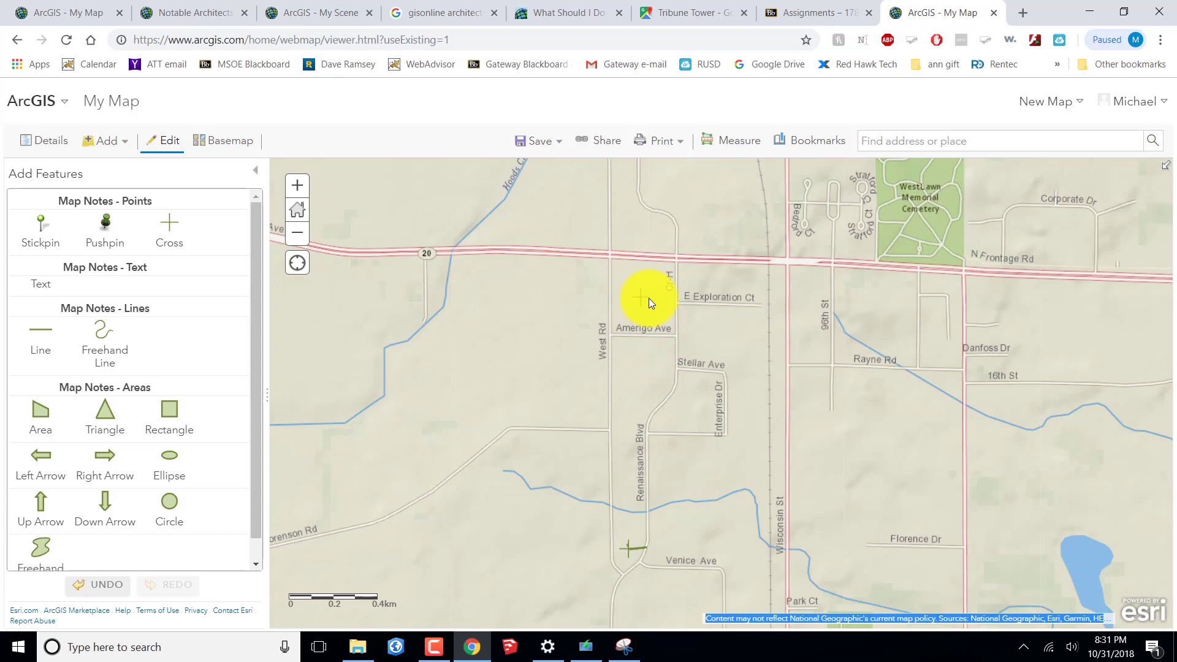
left_click_drag(648, 298, 685, 299)
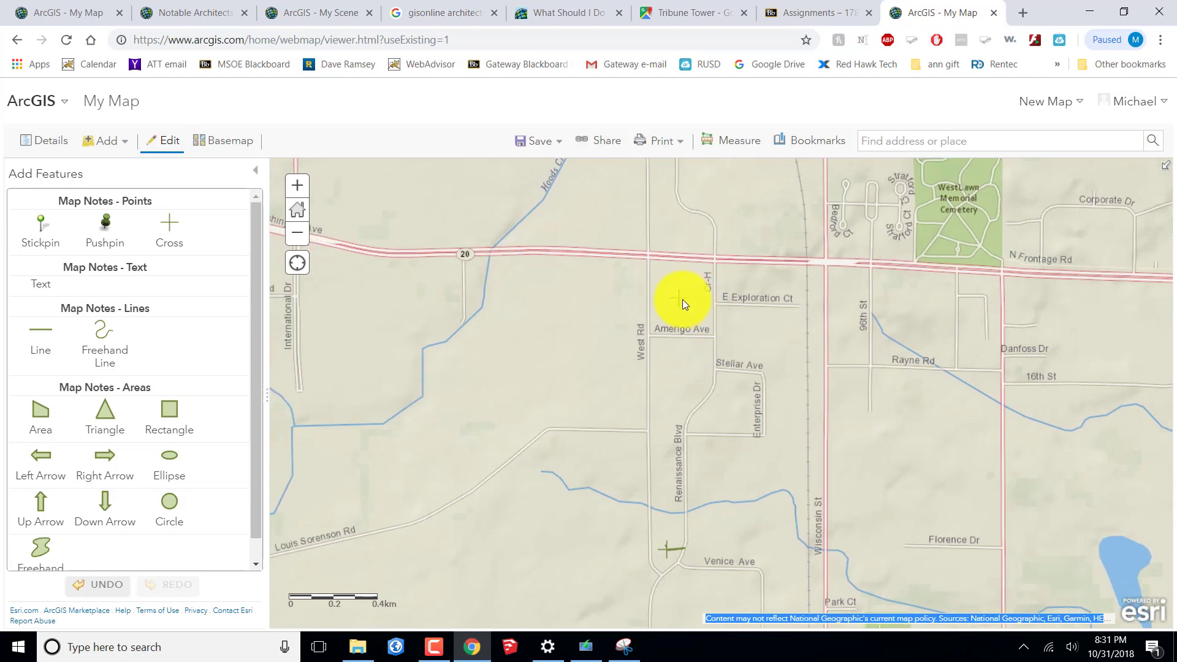
left_click(683, 299)
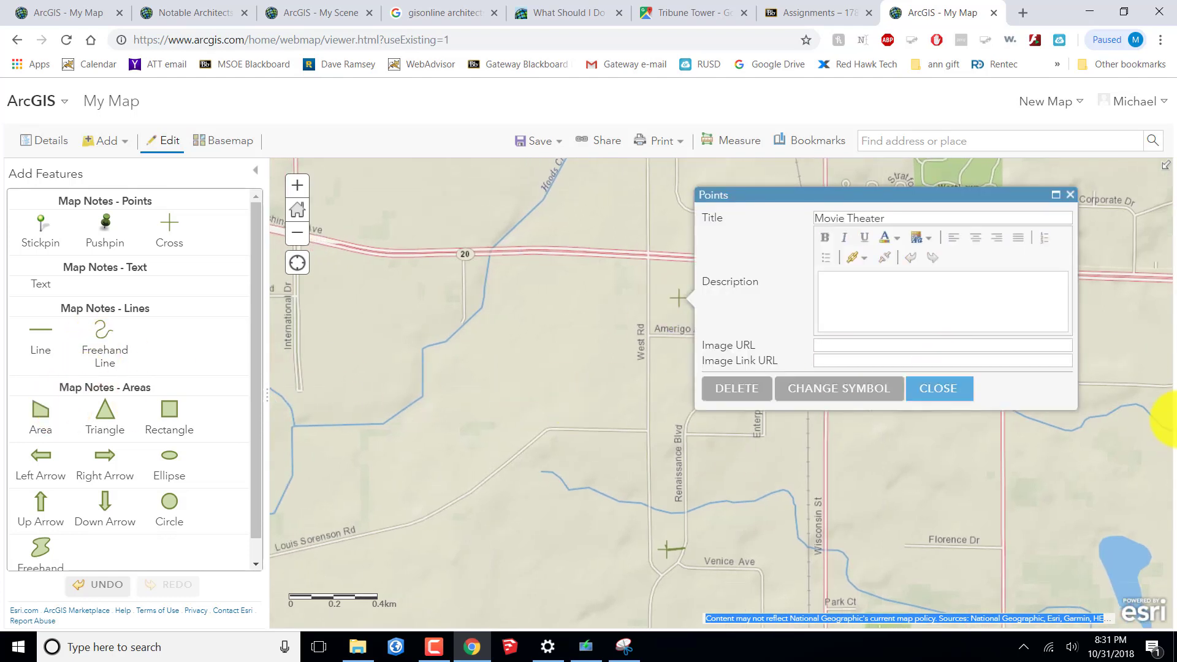
left_click(940, 393)
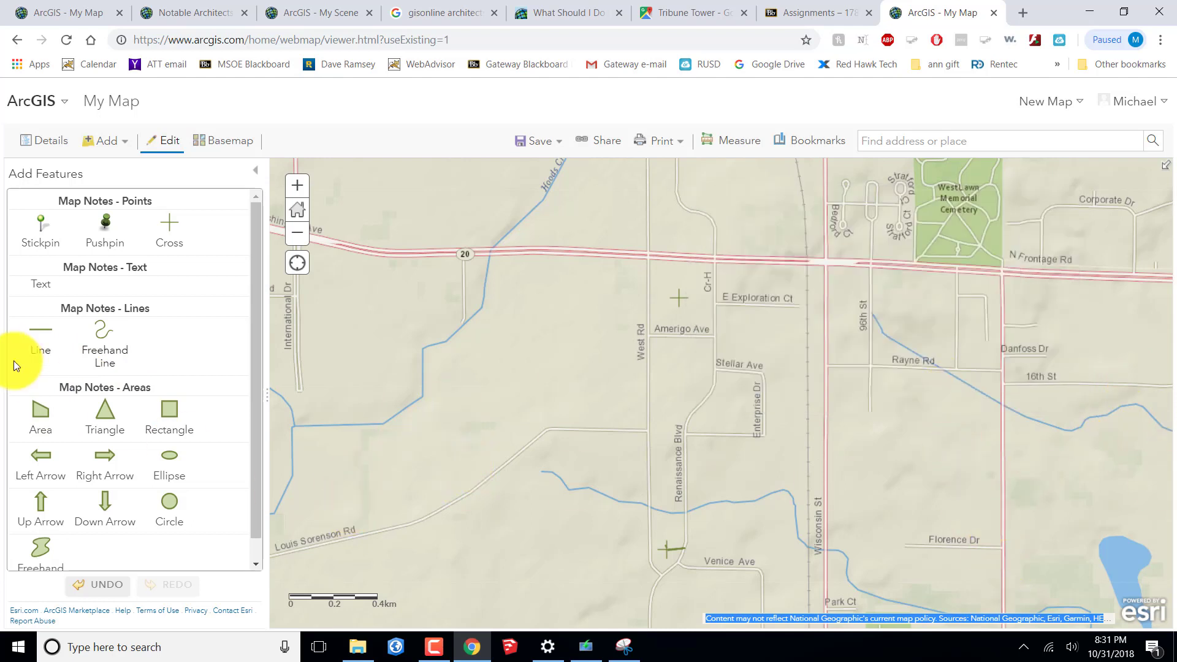
Try to draw a Freehand Line note from the Movie Theater cross down Renaissance Blvd, and delete it
left_click(105, 336)
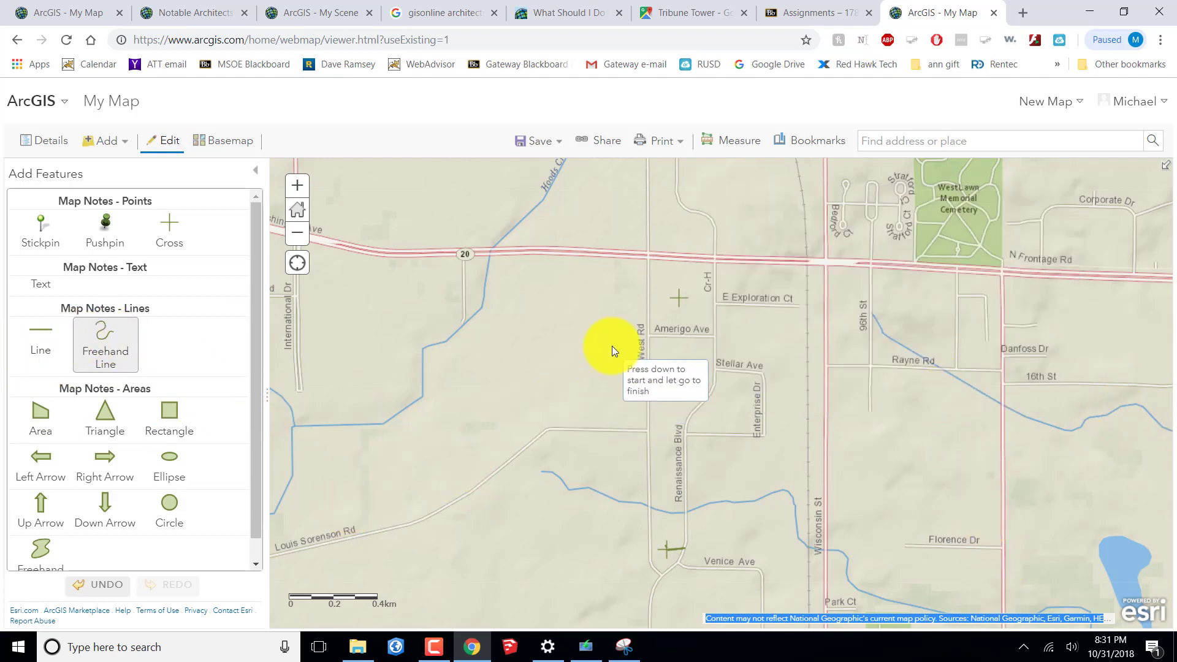
left_click_drag(680, 298, 702, 299)
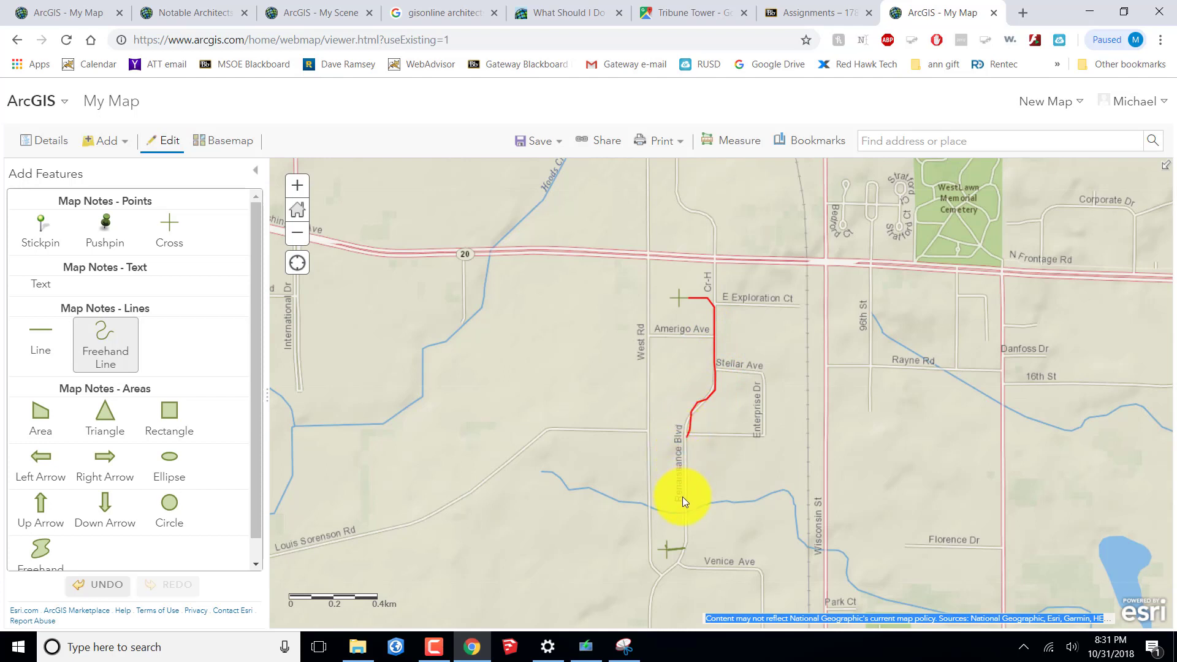
left_click_drag(682, 496, 682, 498)
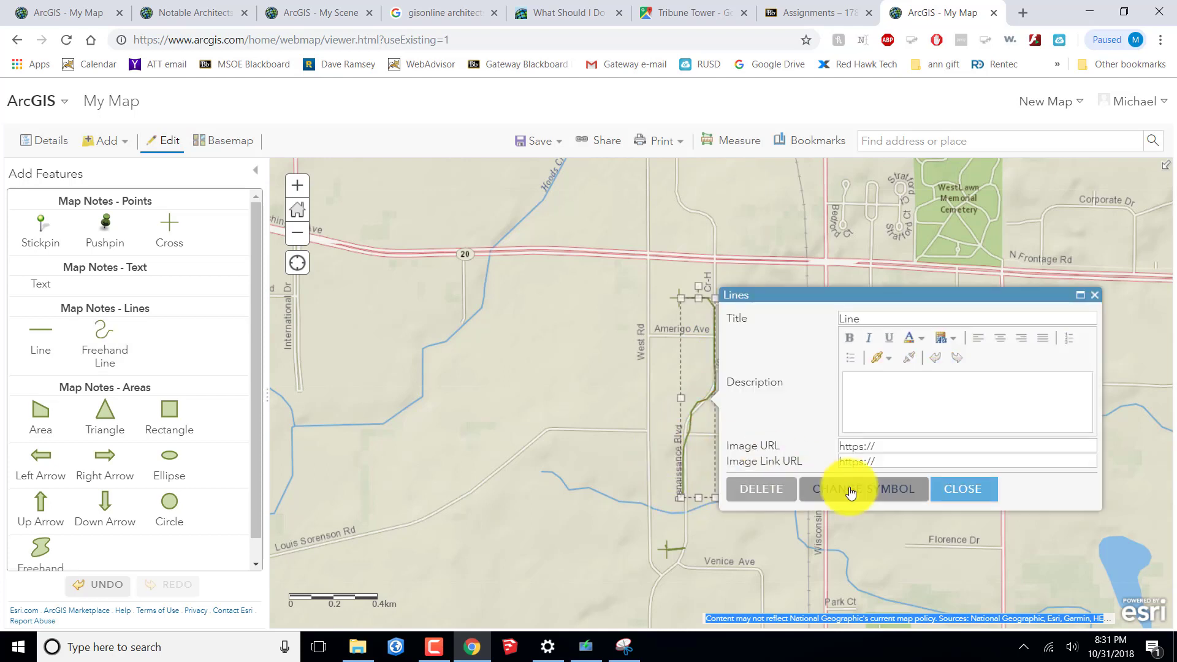
left_click(775, 492)
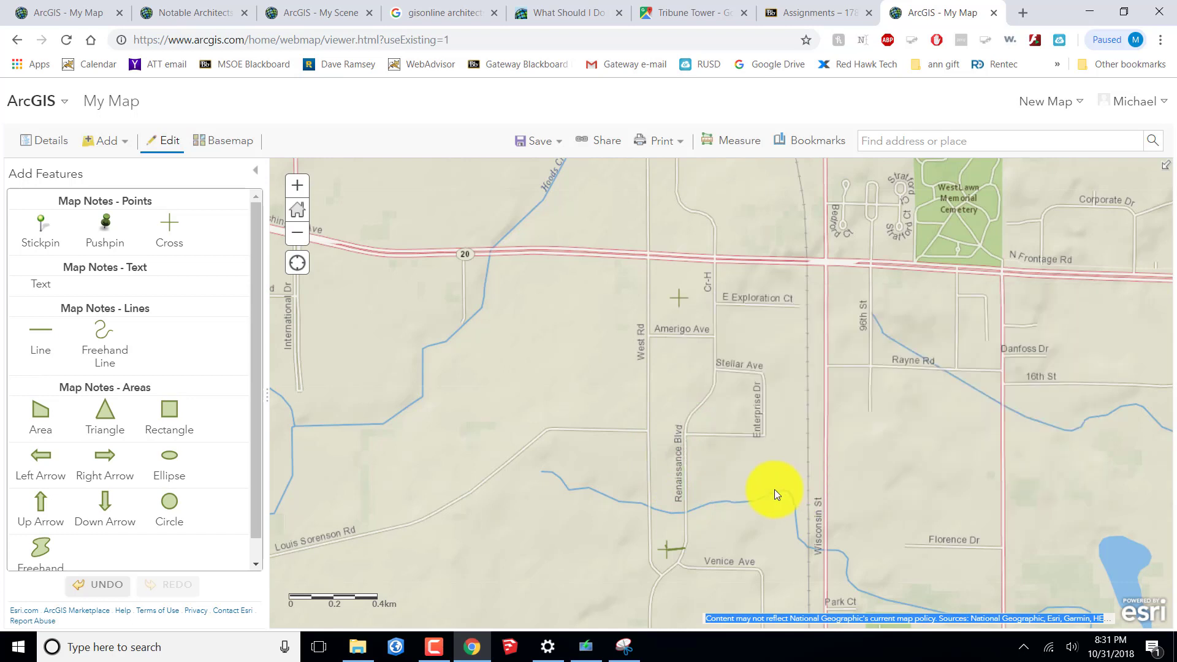
Draw a Freehand Line note from the Movie Theater cross east to the road and south along Renaissance Blvd to the creek, keeping its default title
left_click(105, 334)
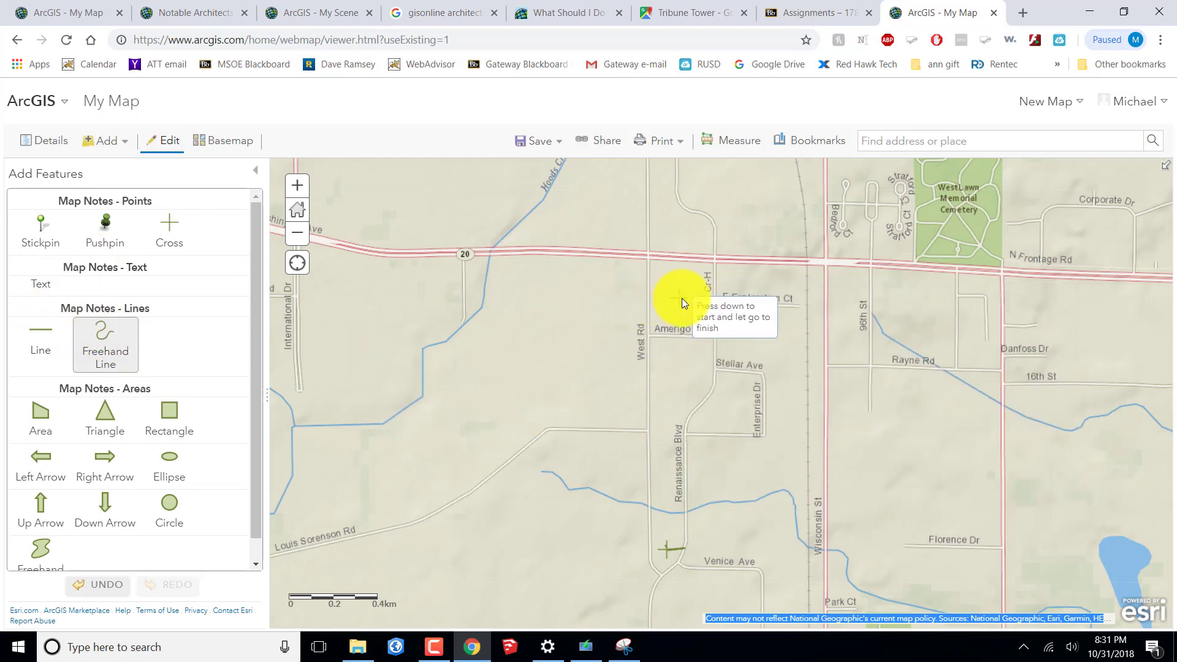
left_click_drag(678, 298, 715, 299)
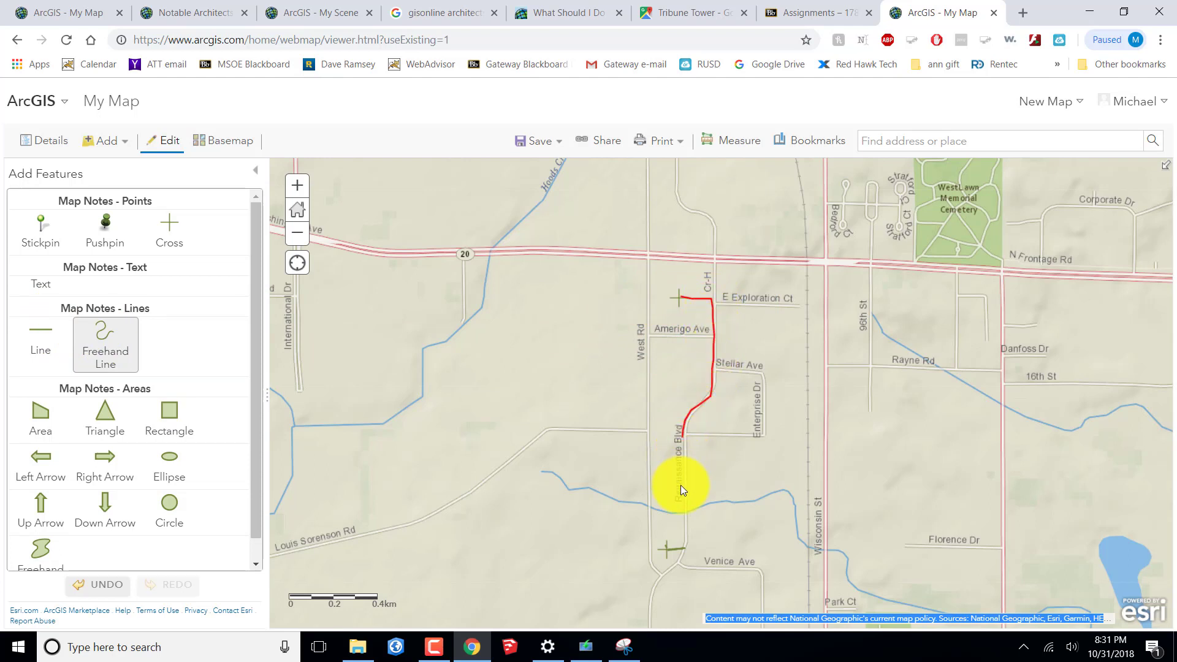
left_click_drag(680, 510, 680, 513)
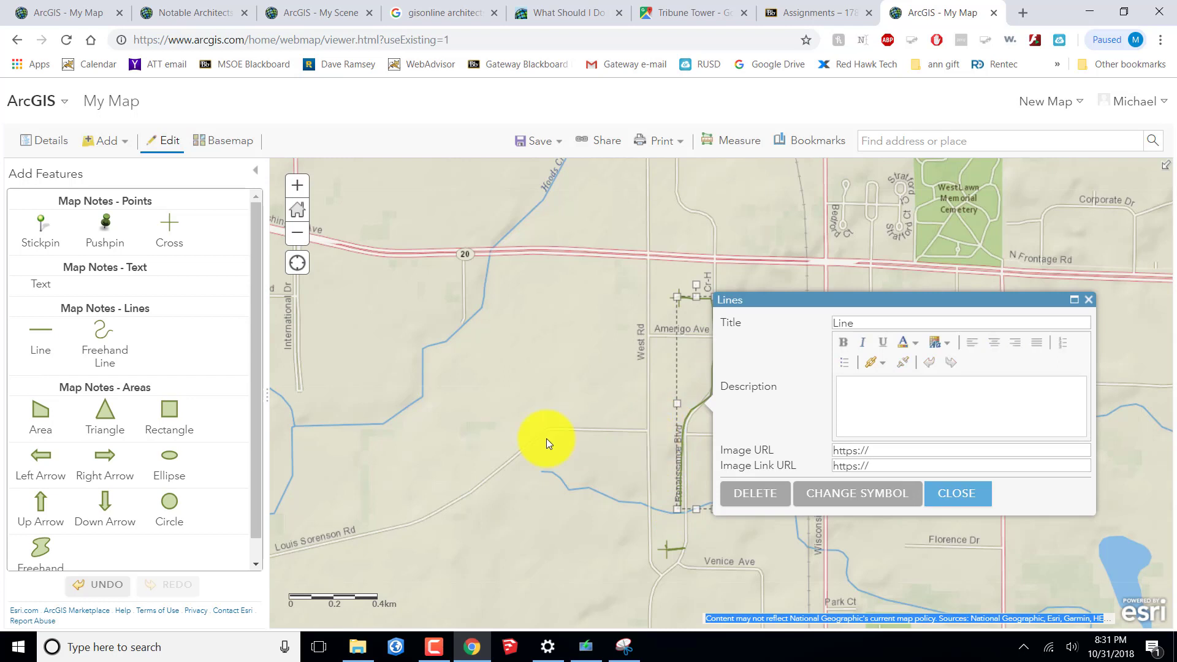
left_click(954, 494)
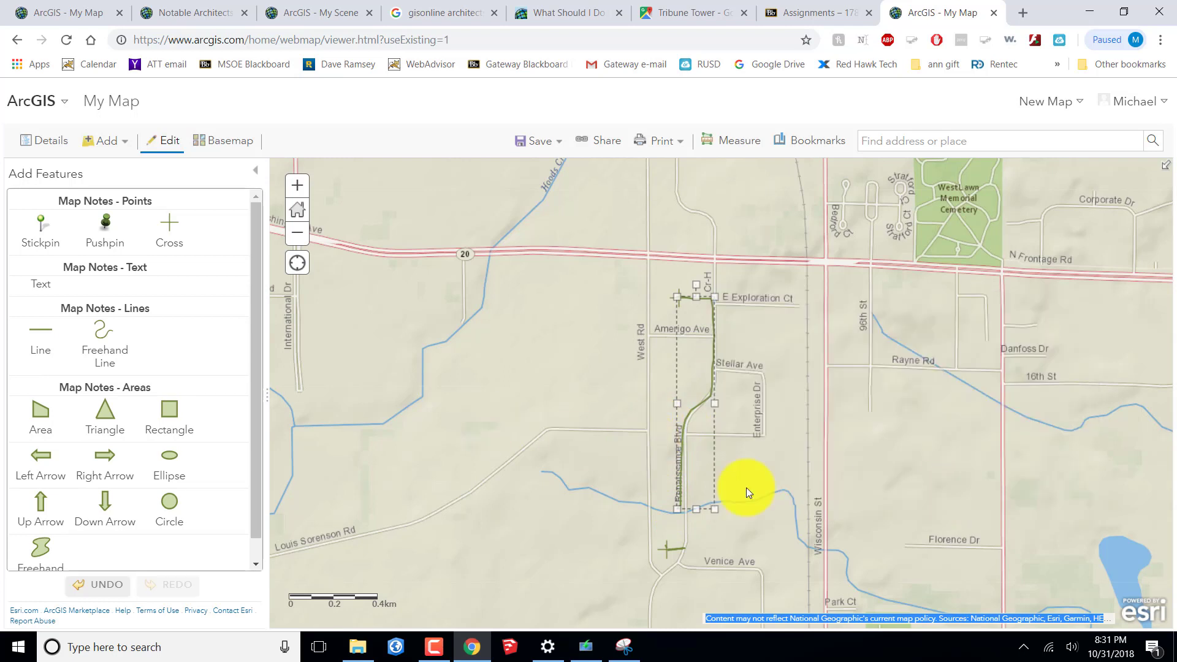
left_click(329, 332)
Draw a short Freehand Line note along Renaissance Blvd from the long line's south end to the iMET connector, keeping its default title
left_click(112, 329)
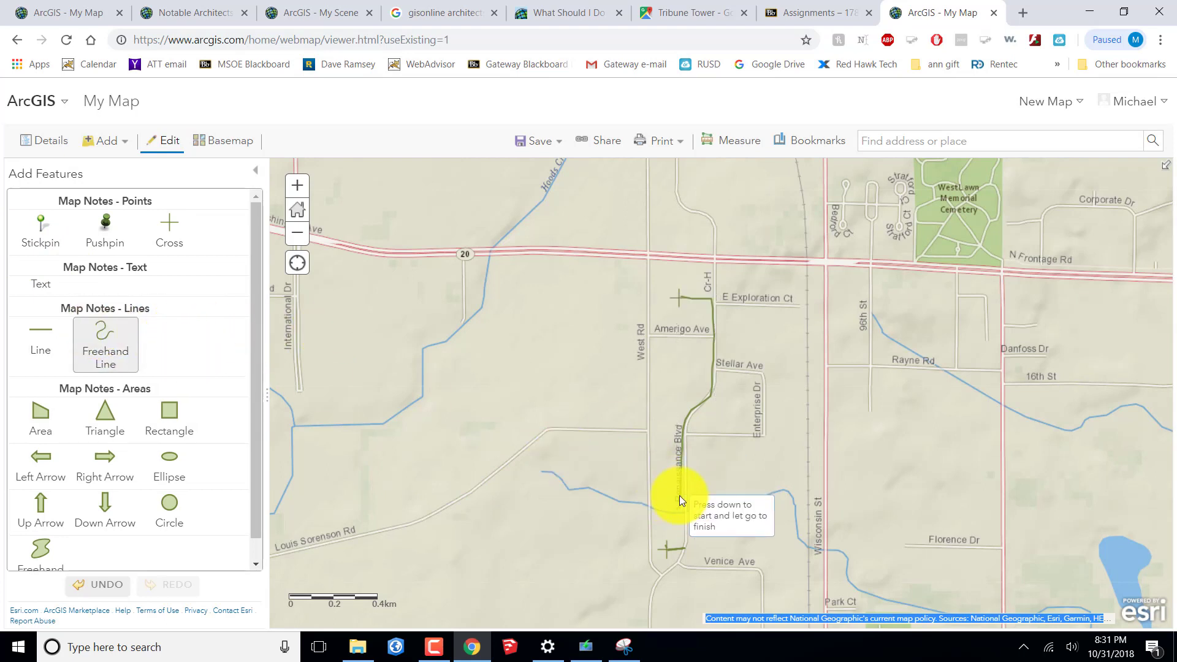
left_click_drag(684, 521, 682, 541)
left_click(756, 505)
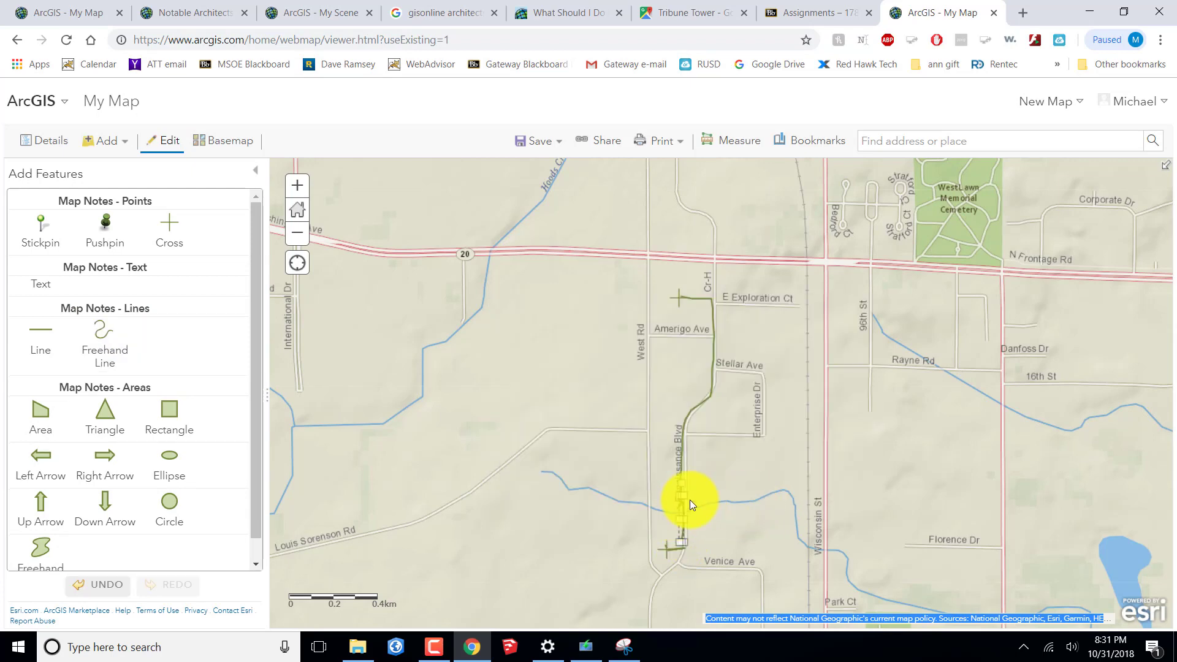
left_click(558, 381)
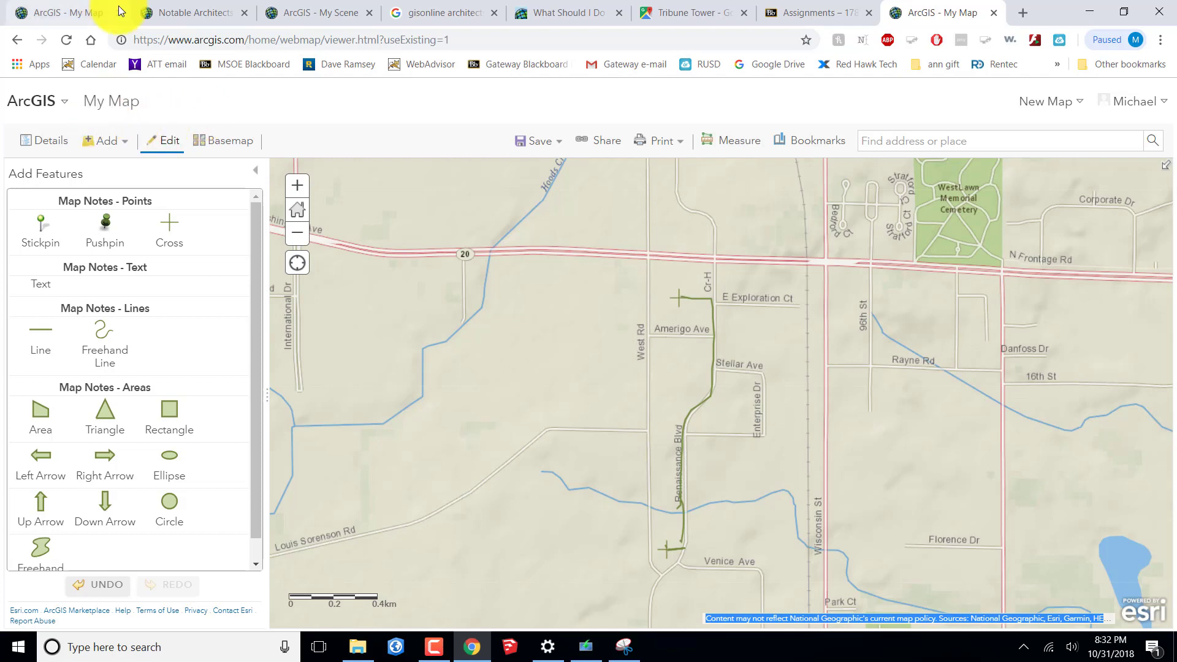
Start saving the map as a new map titled "GIS Assignment"
left_click(545, 146)
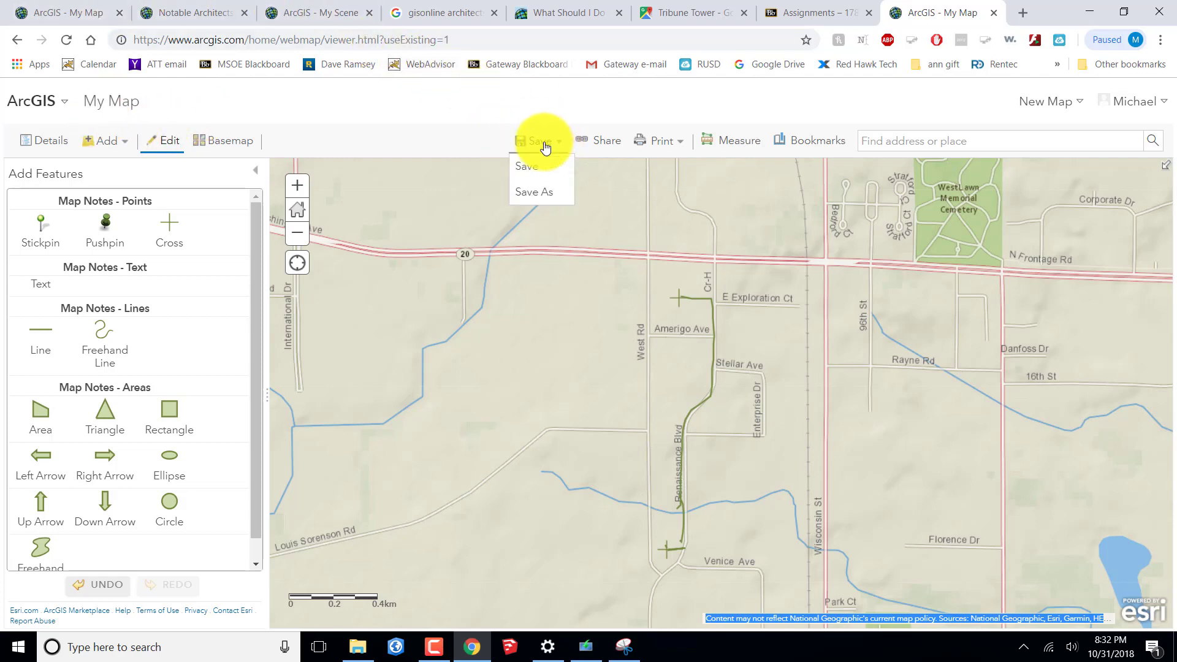
left_click(520, 193)
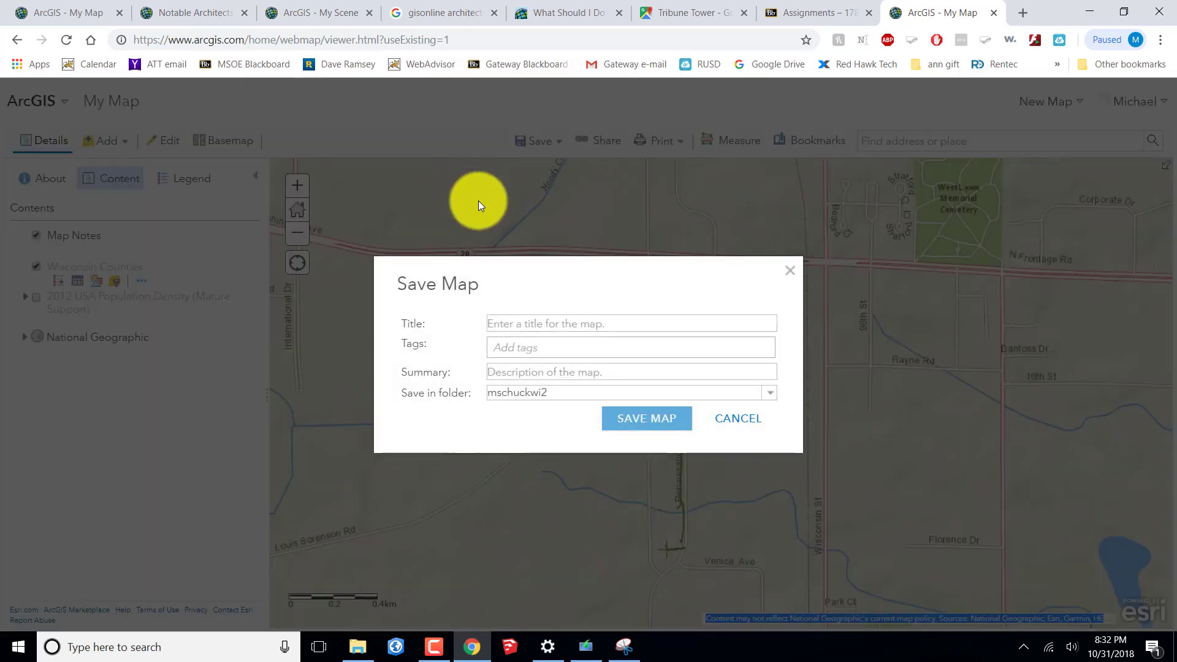
left_click(560, 321)
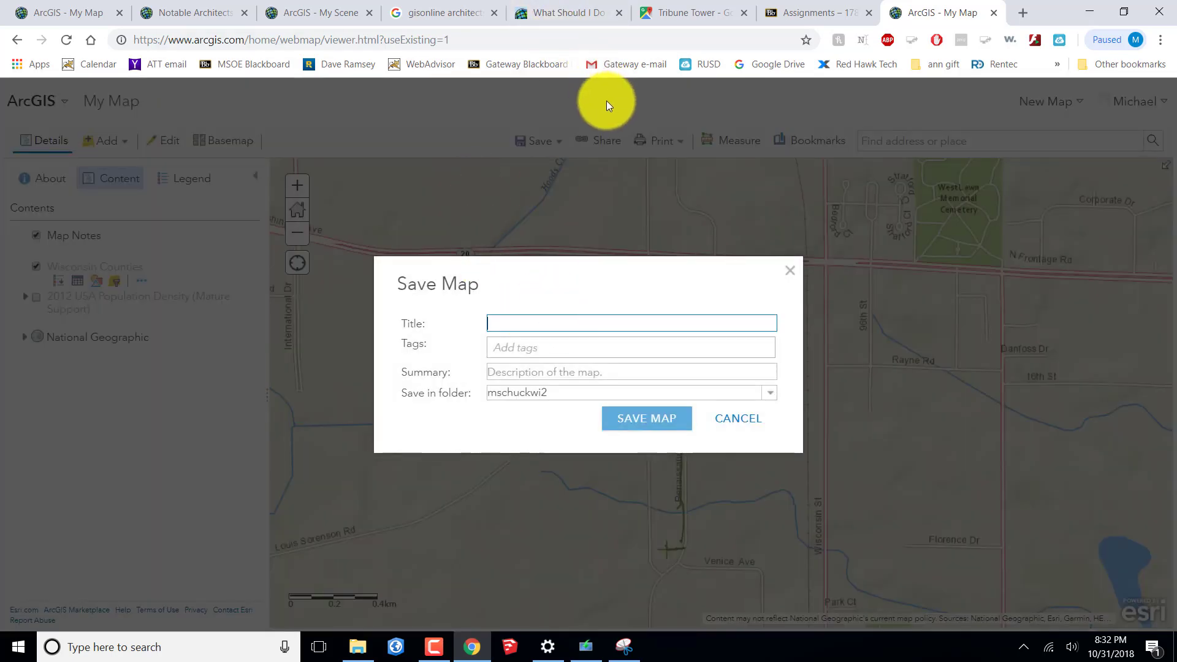
type("GI")
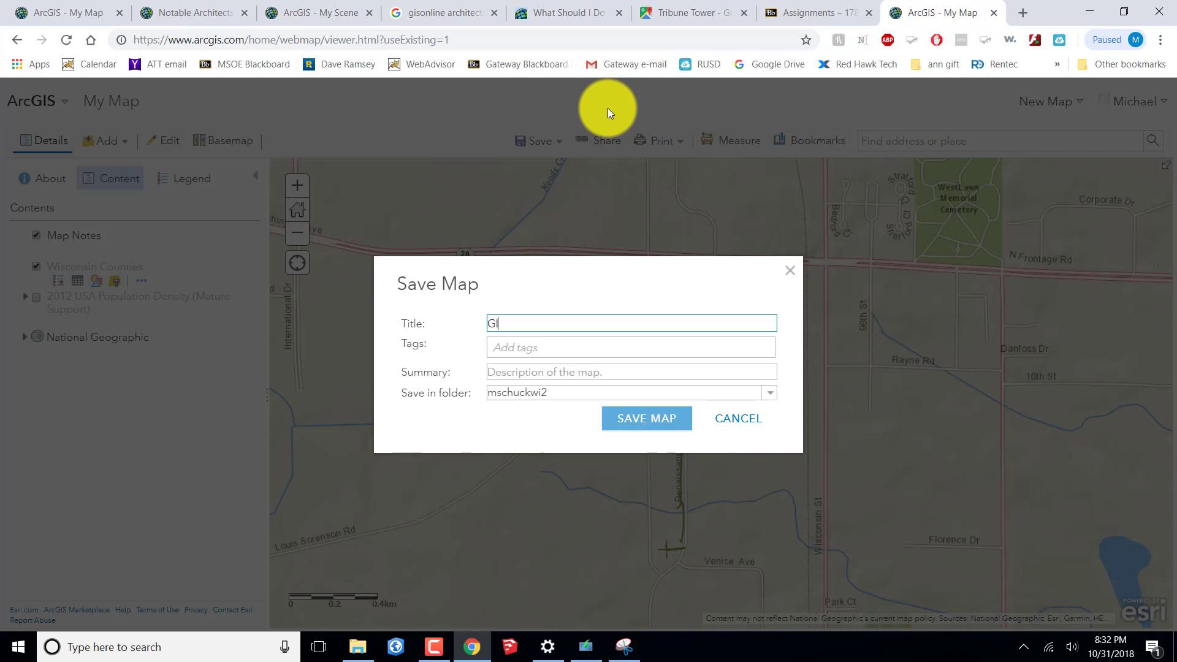
type("S ASB")
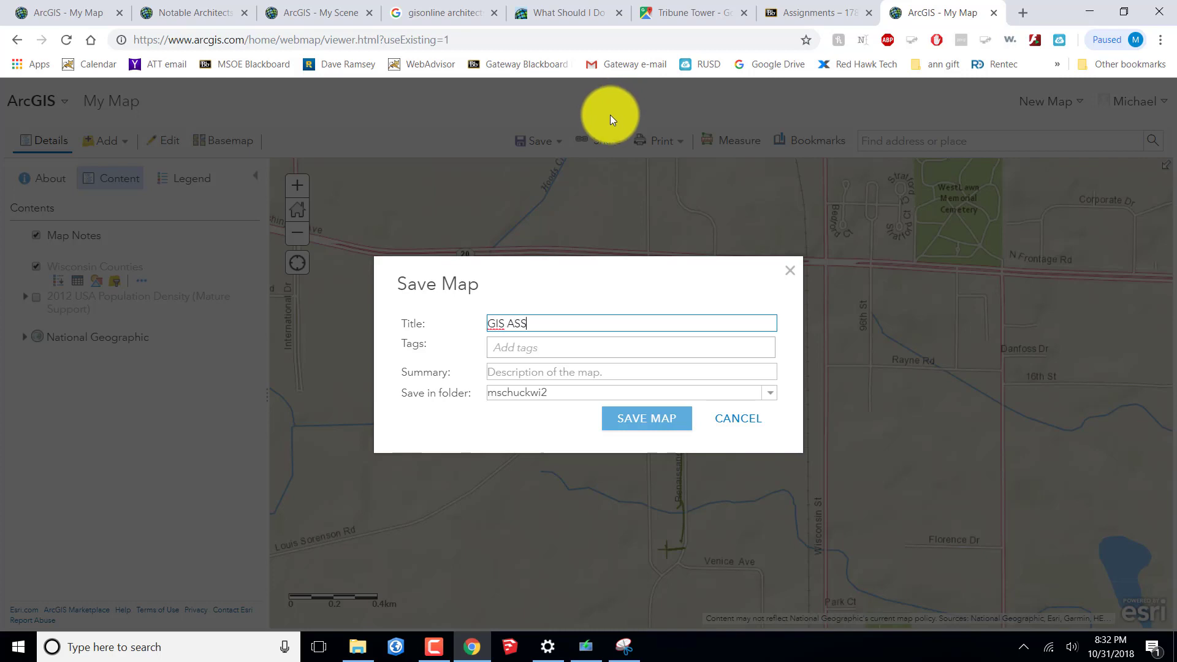
key("BackSpace")
key("BackSpace")
type("ssignme")
type("tn")
key("BackSpace")
key("BackSpace")
type("nt")
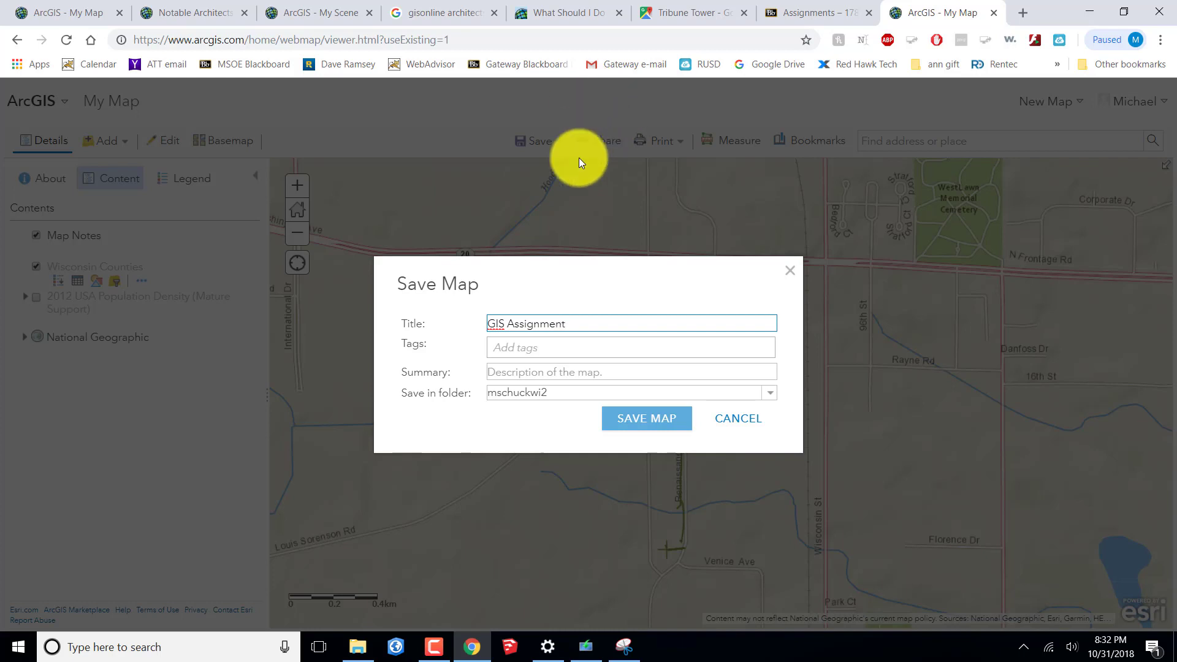
Add the tag "Intro class" to the map being saved
left_click(557, 348)
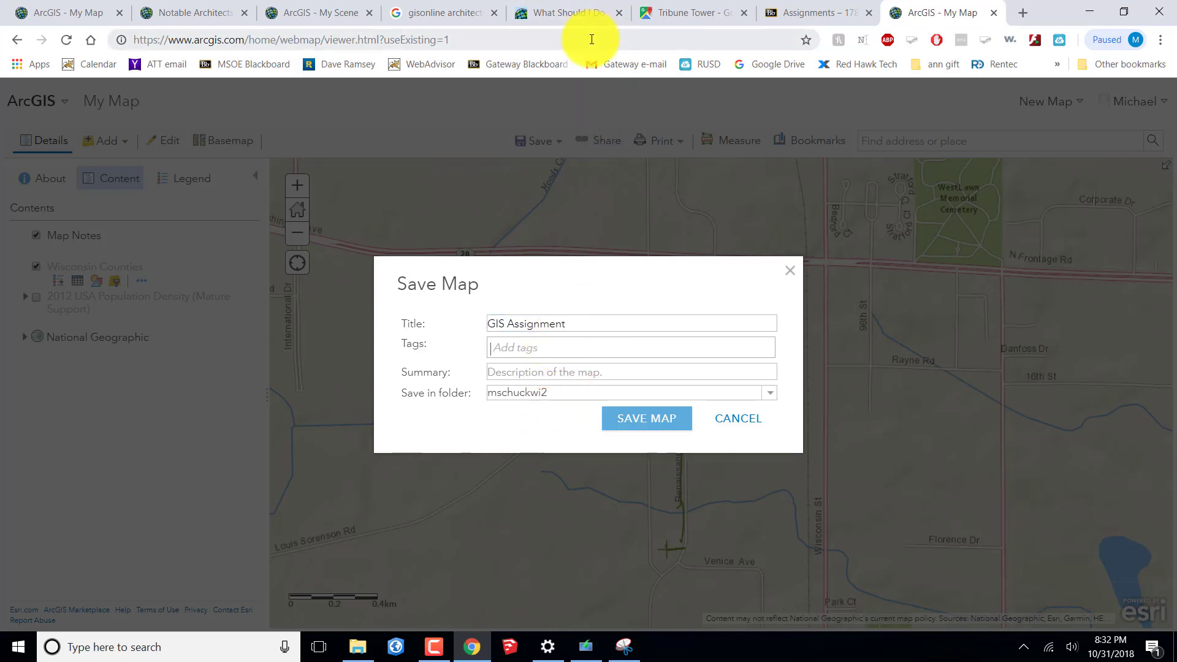
type("In")
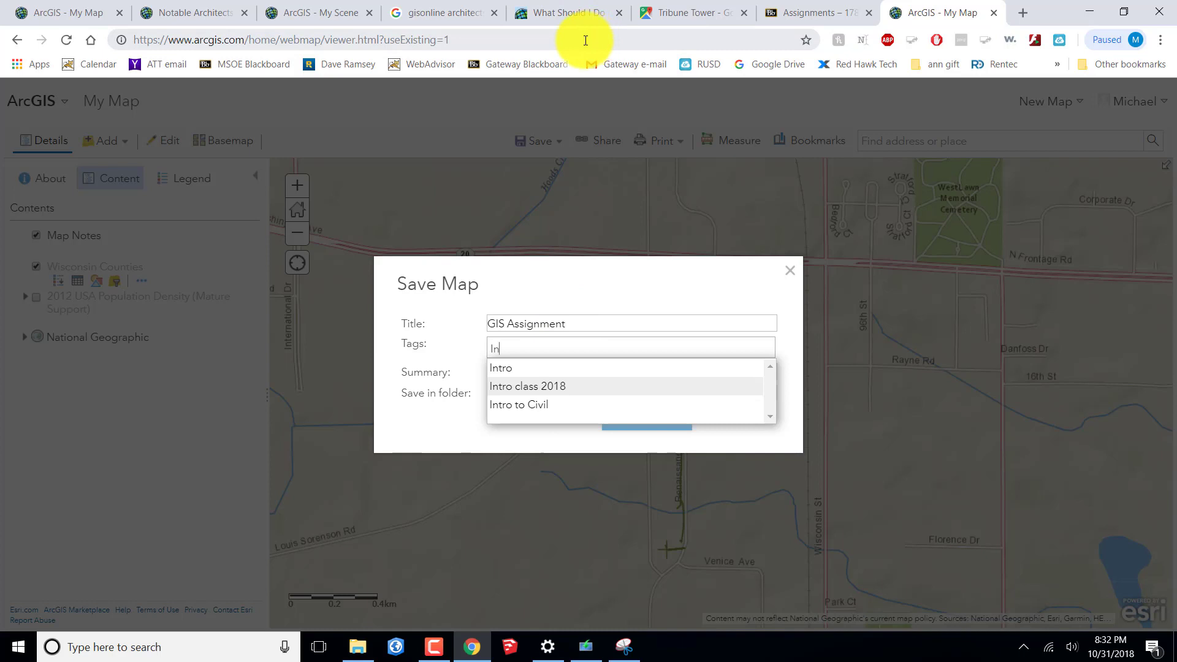
type("to")
key("BackSpace")
type("ro")
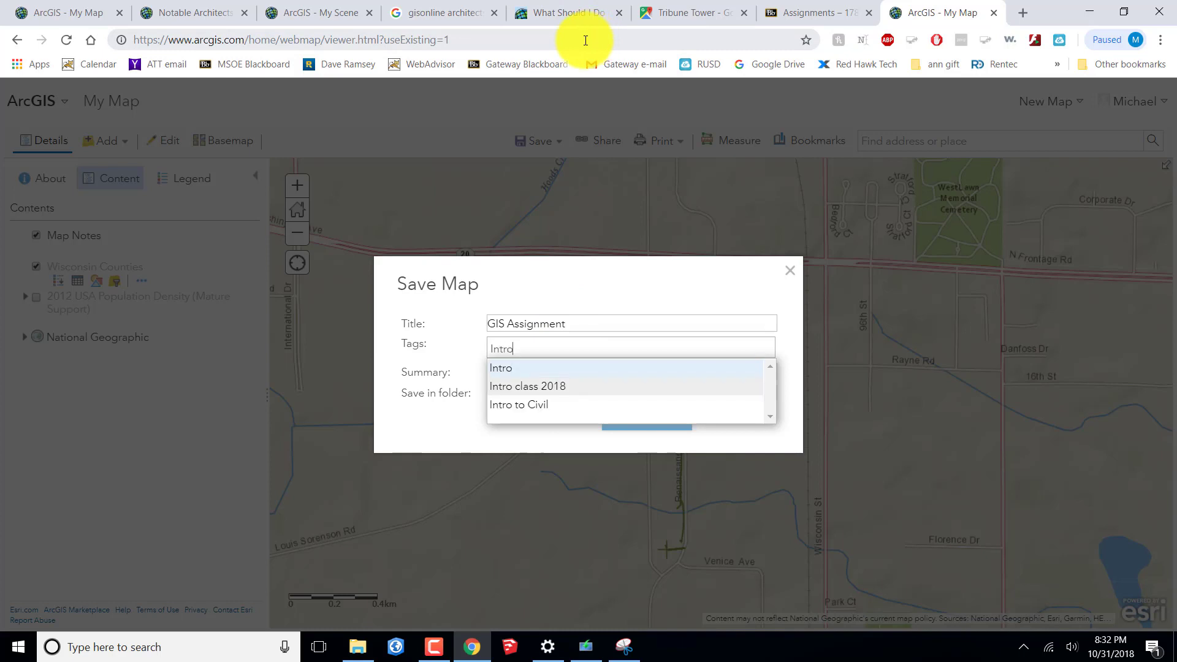
type(" class")
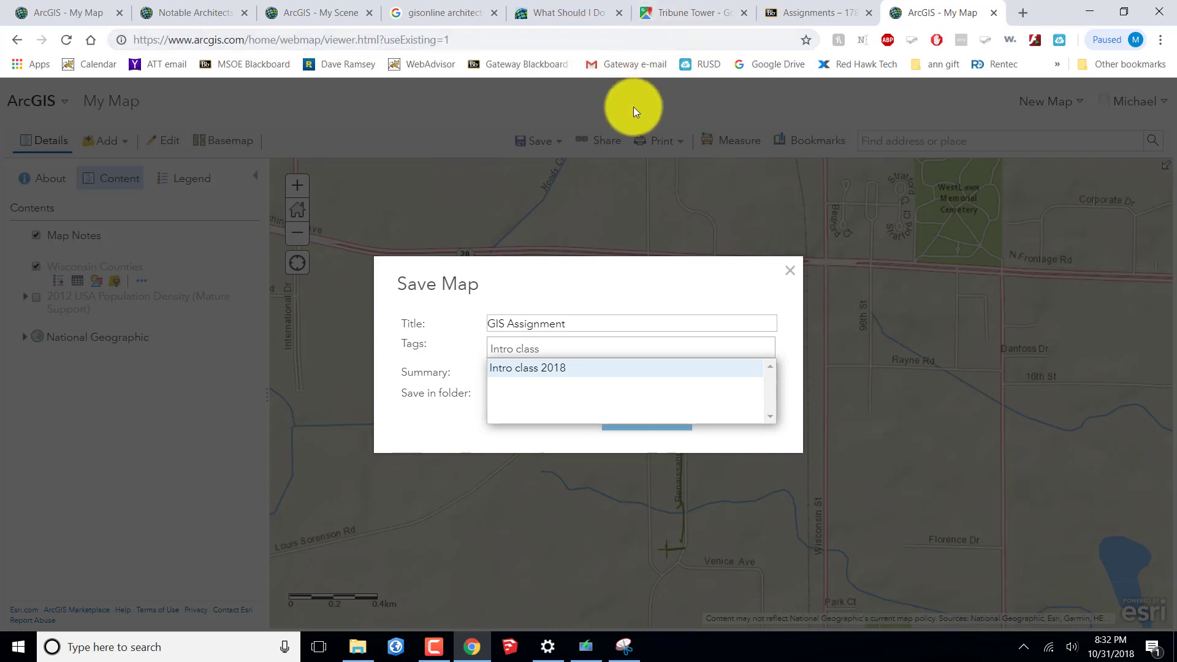
left_click(457, 412)
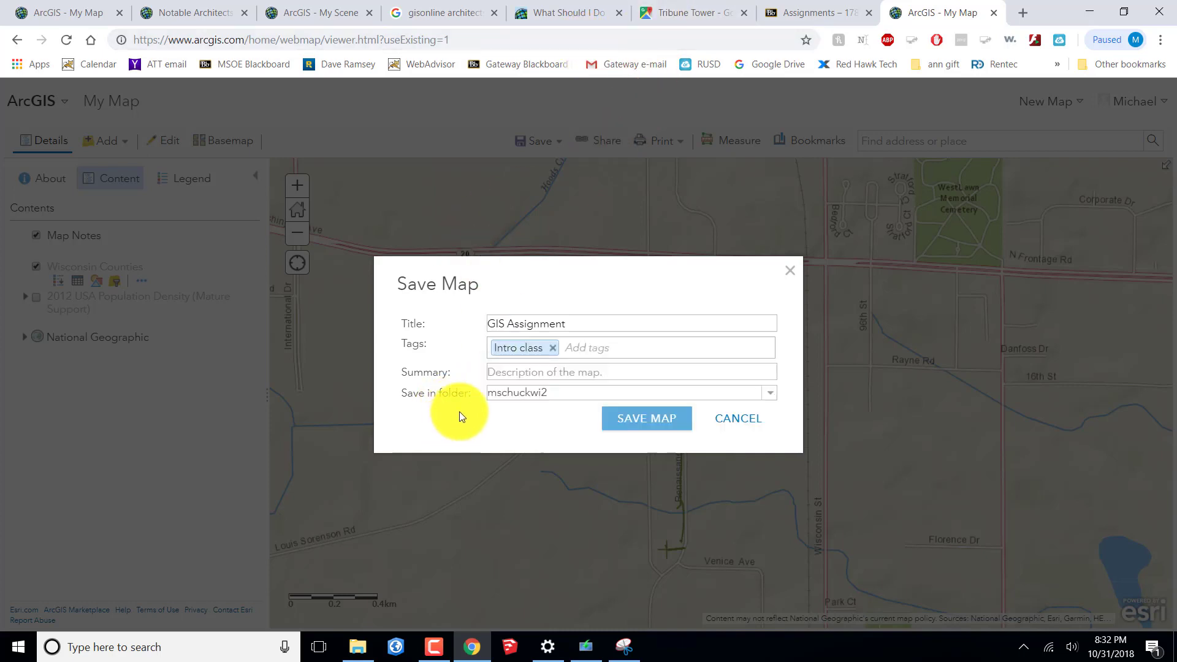
Enter "assignment" as the map's summary and try to save it under the title "GIS Assignment"
left_click(603, 372)
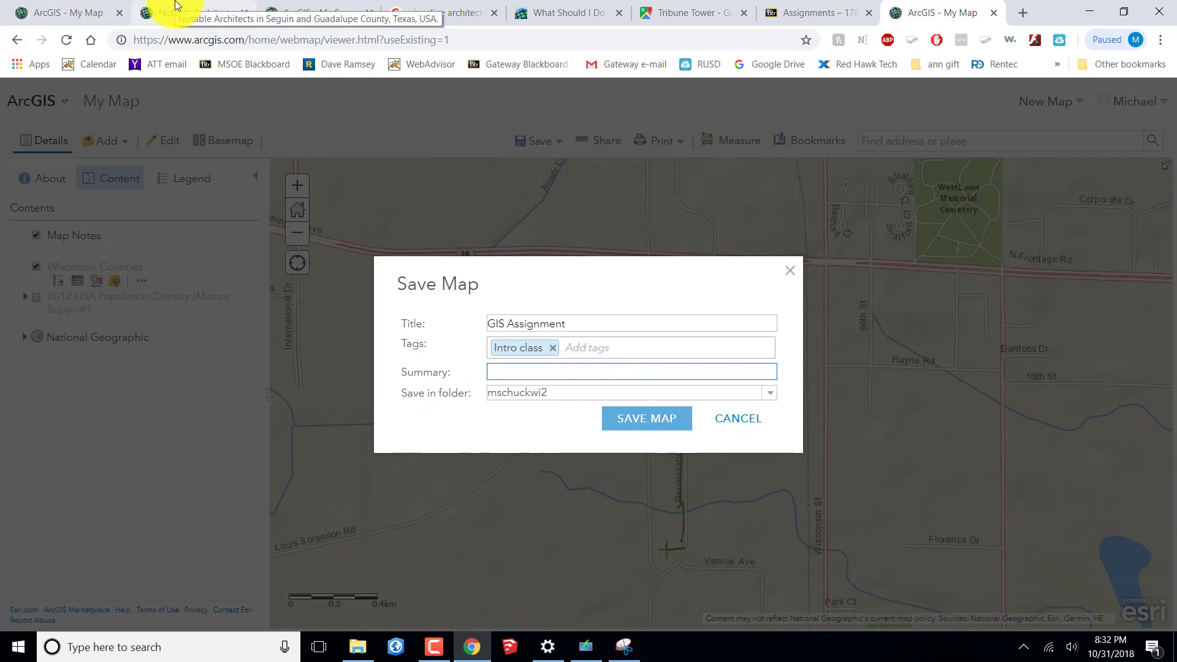
type("assign")
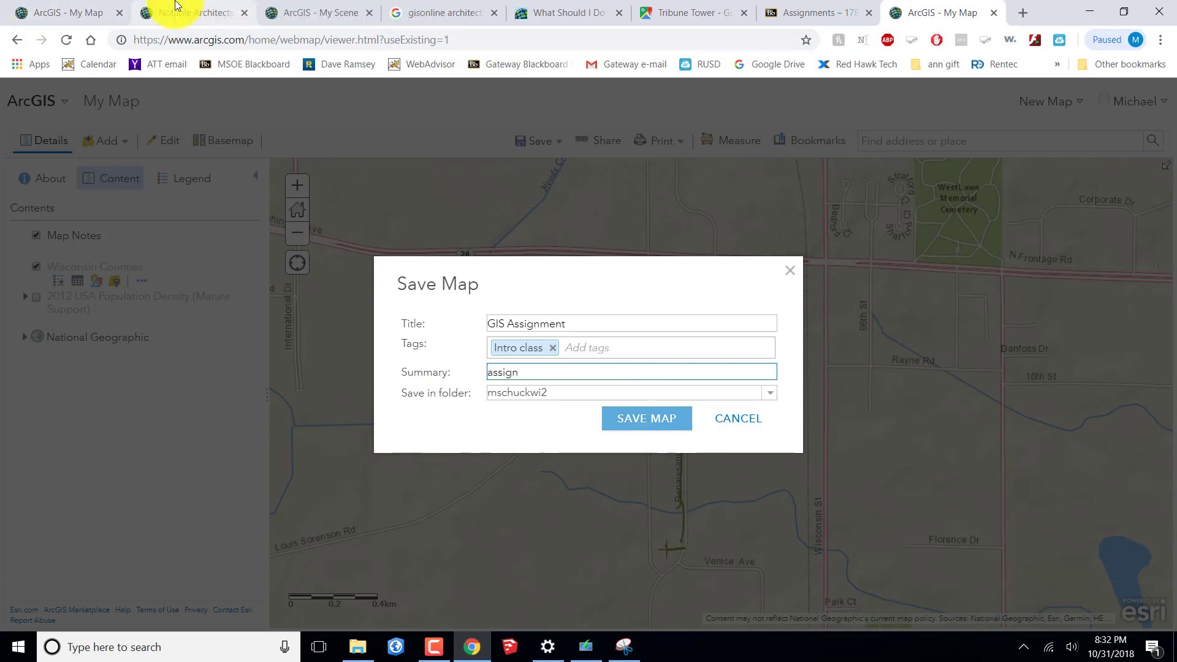
type("ment")
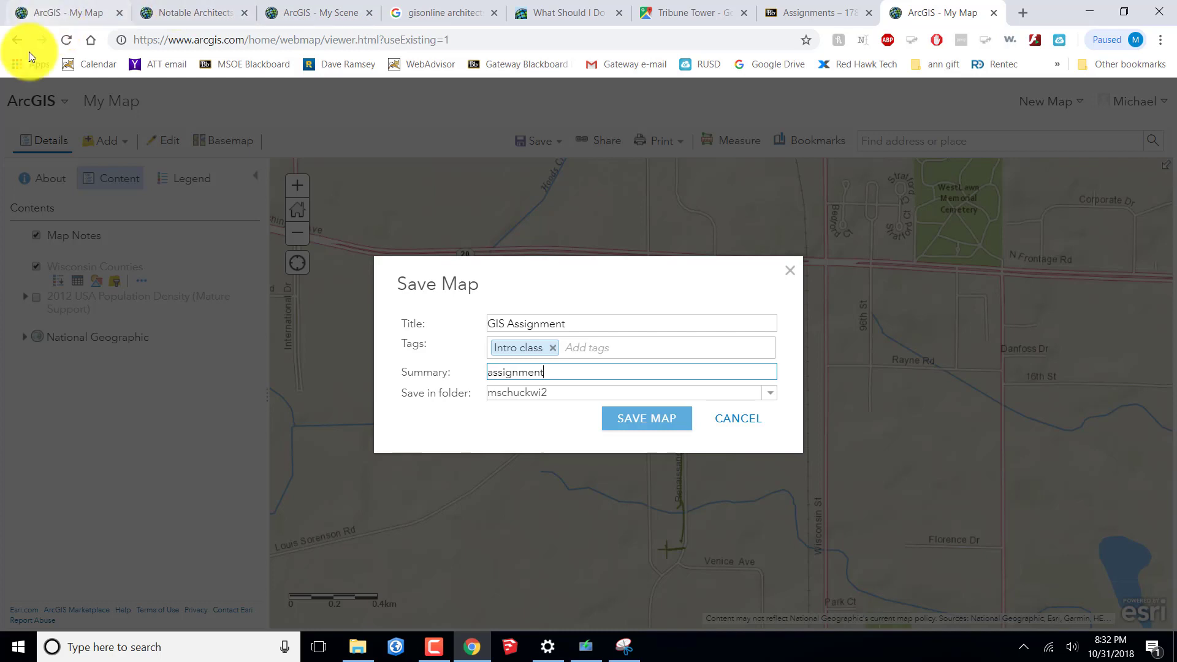
left_click(653, 416)
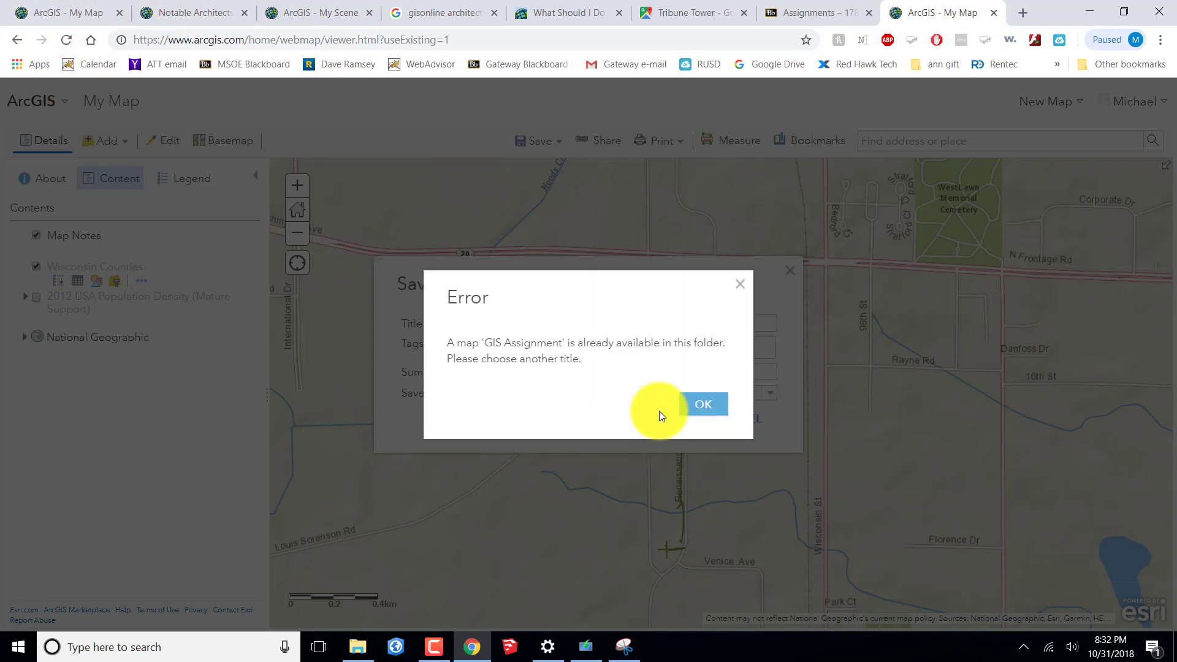
left_click(702, 405)
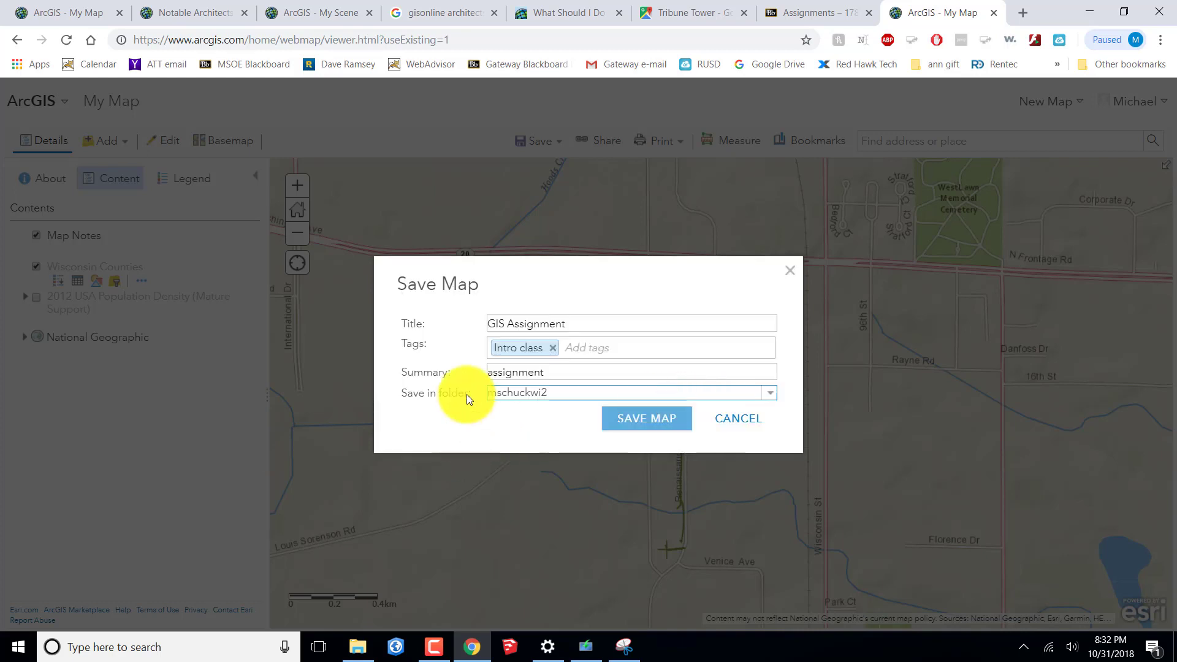
Change the map's title to "GIS Assignment 2" and save the map
left_click(587, 323)
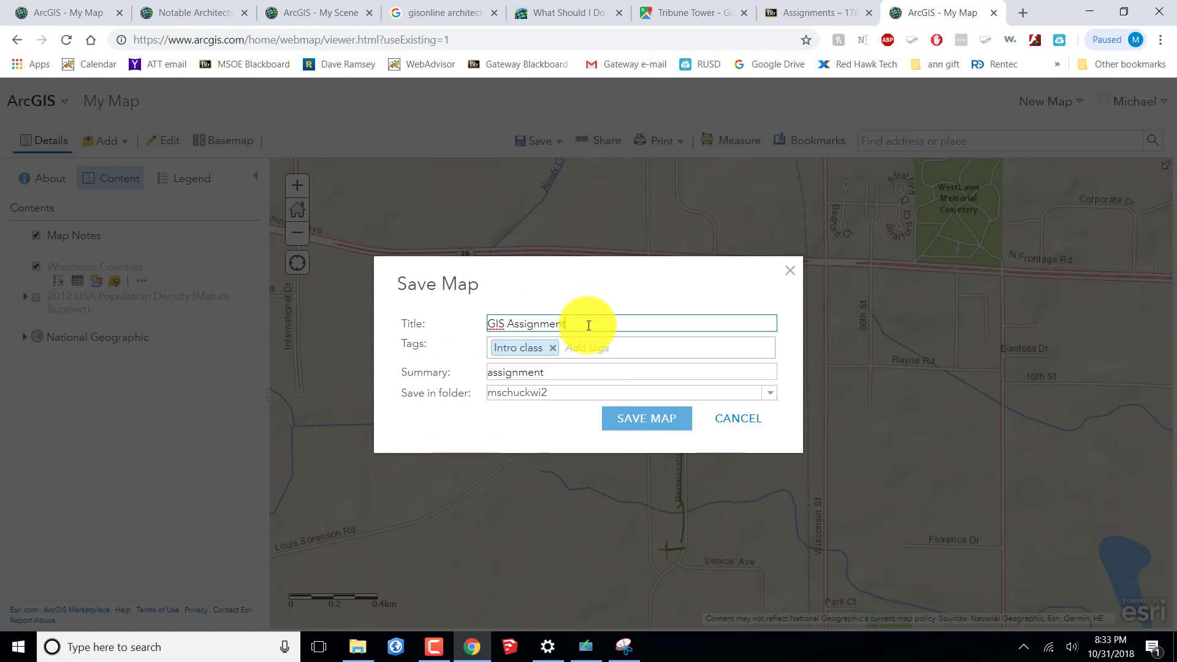
type("2")
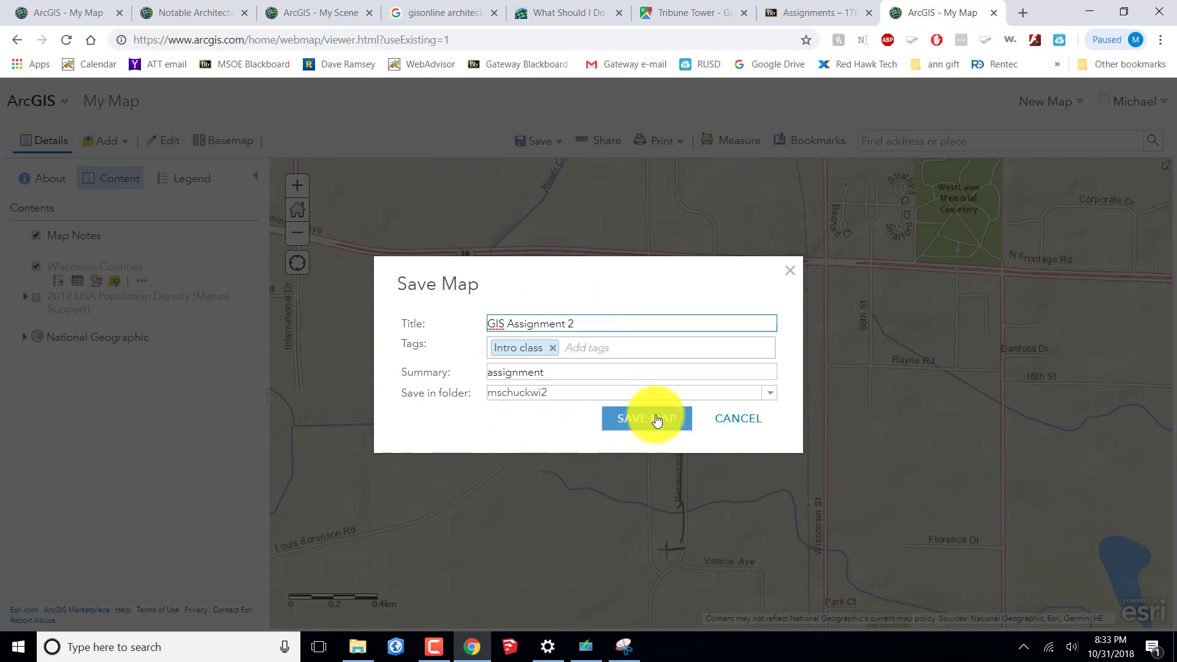
left_click(655, 420)
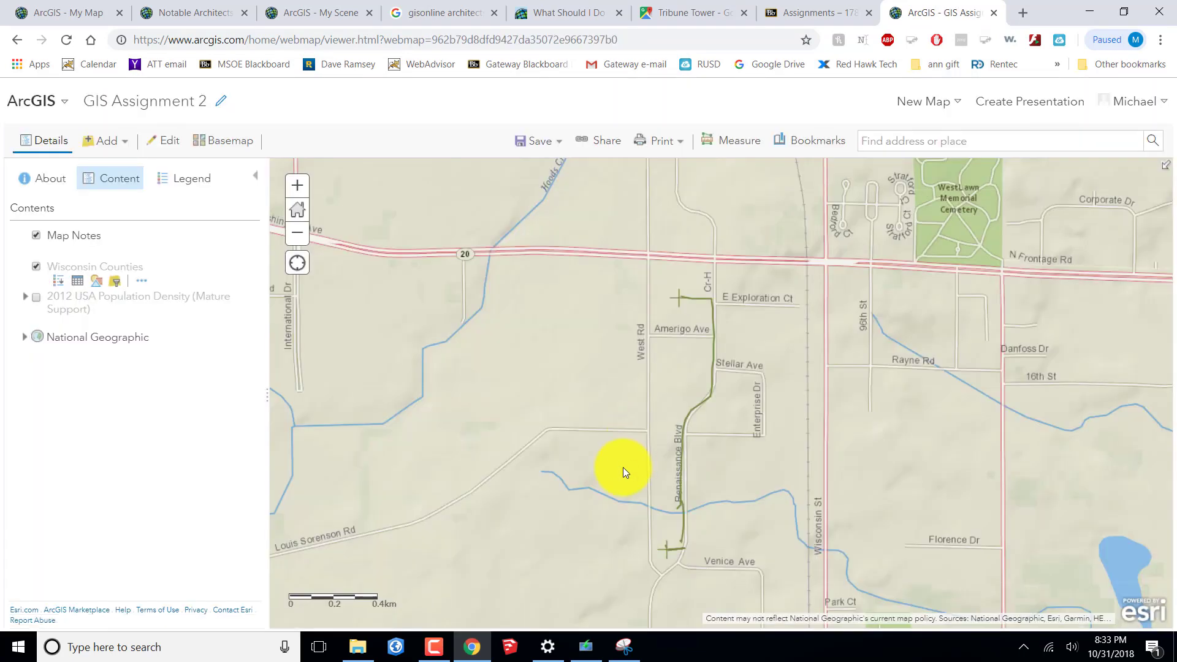
Share the saved map with Everyone (public) and copy its short link
left_click(597, 144)
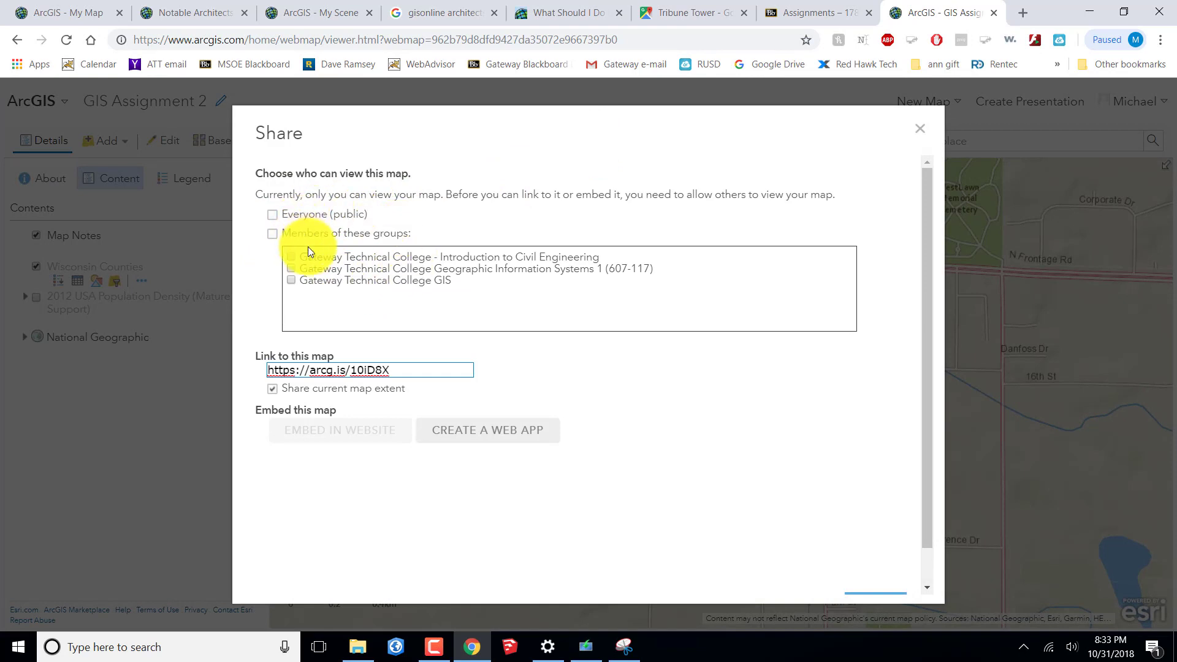
left_click(275, 215)
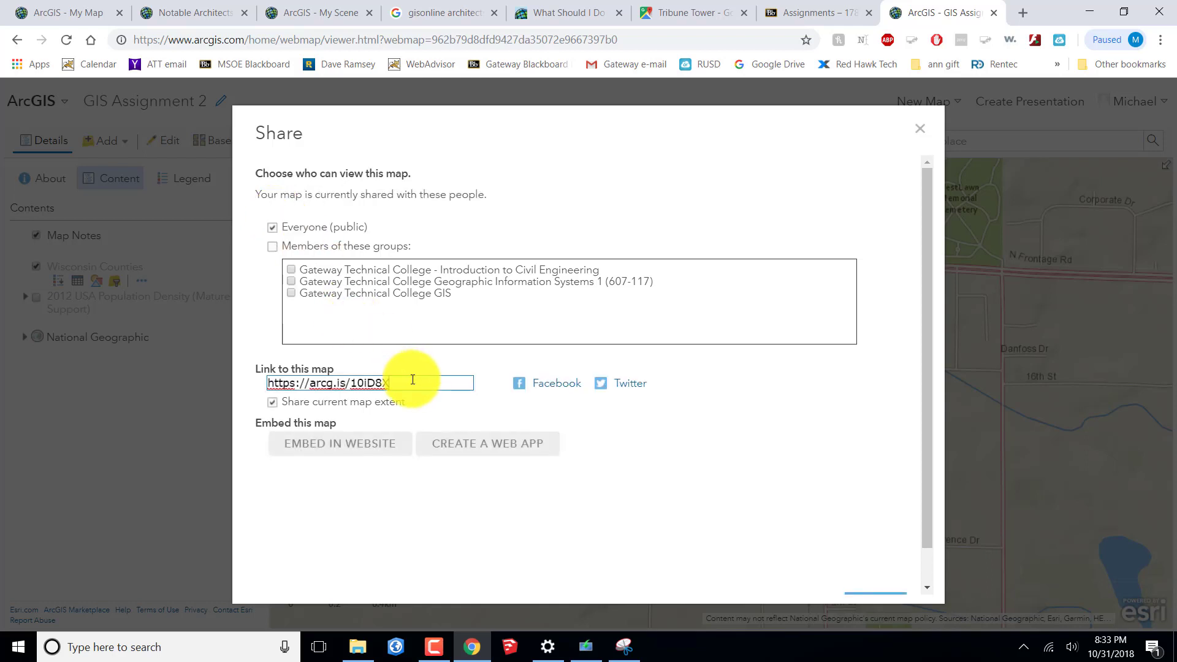
left_click_drag(413, 379, 247, 388)
key("ctrl+c")
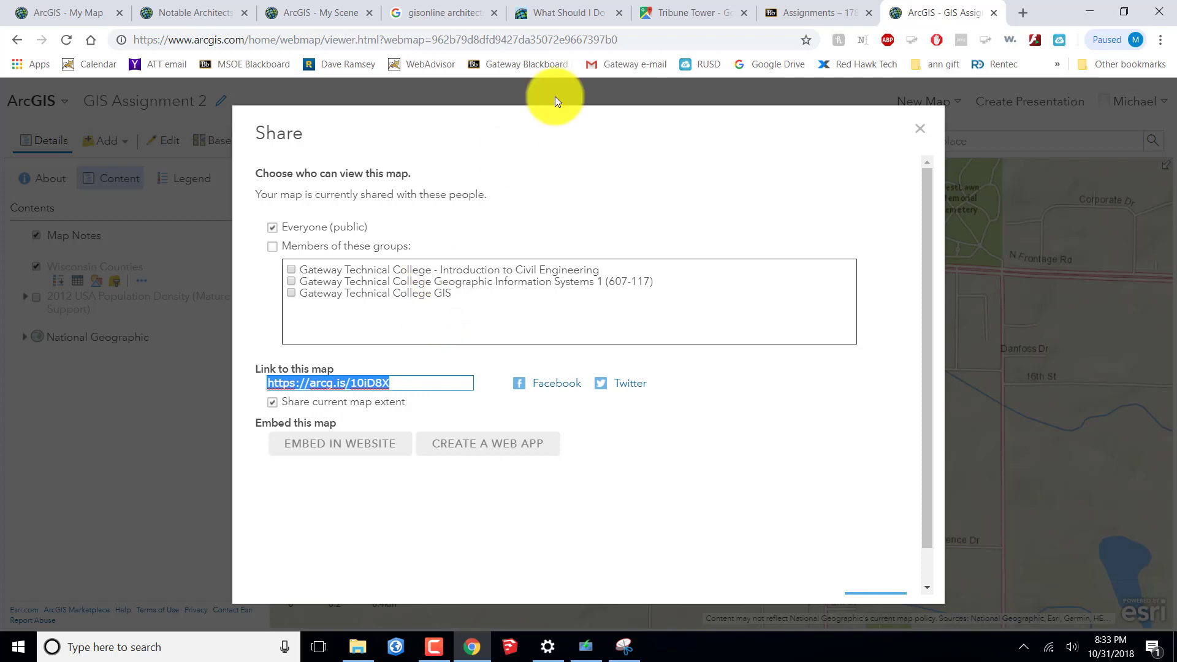
Switch to Blackboard and open the Geographic Information Systems (GIS) Assignment for submission
left_click(793, 11)
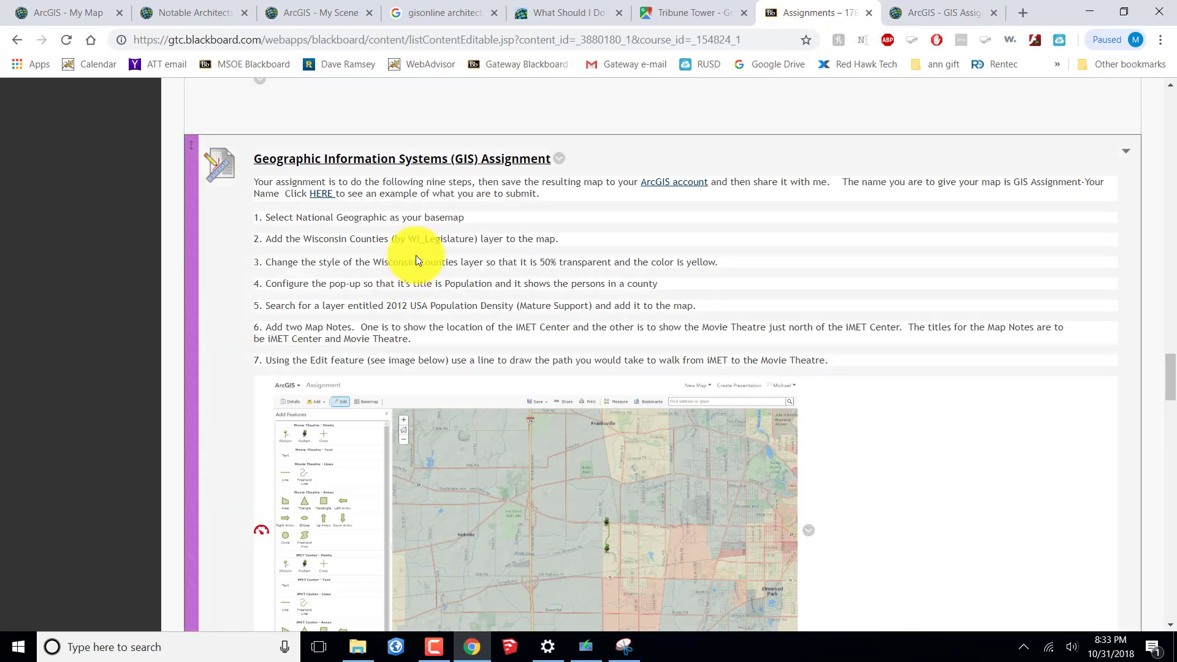
scroll(416, 256, "down", 2)
scroll(418, 259, "up", 2)
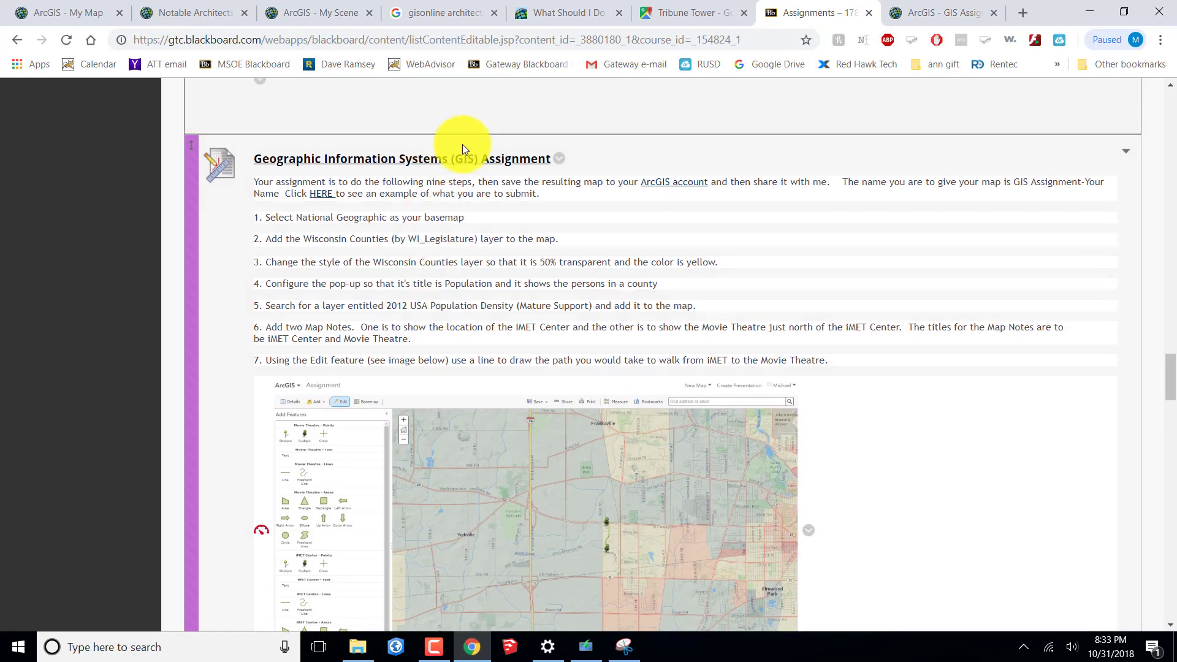
left_click(463, 149)
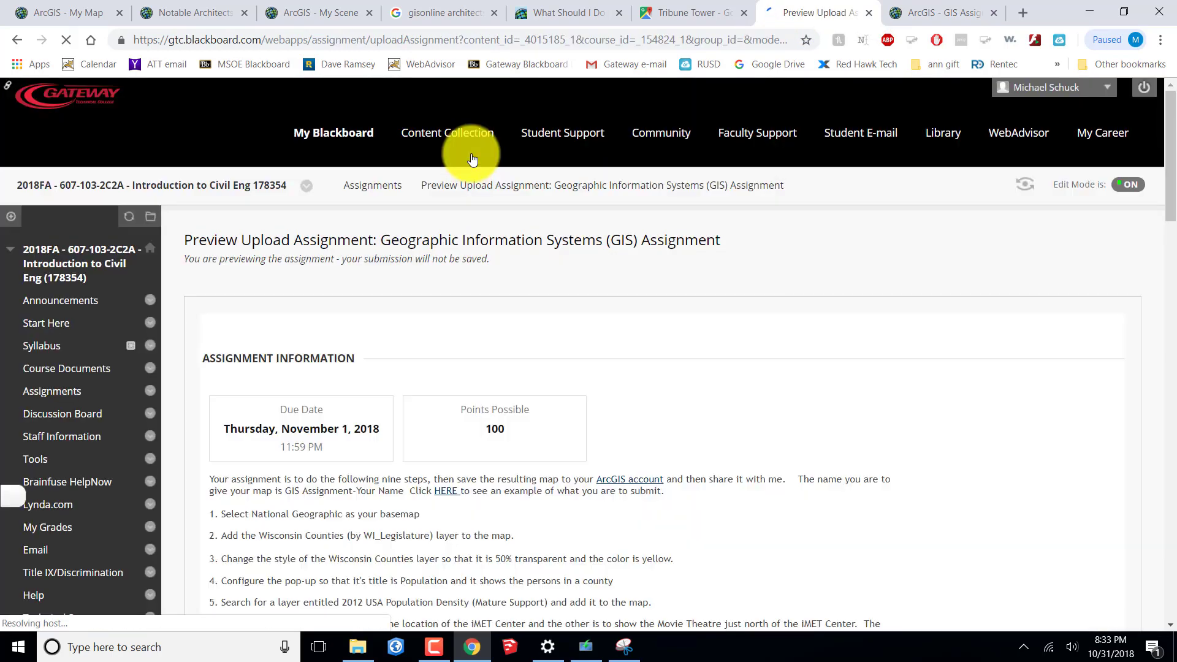
Paste the copied map link into the Comments of the assignment submission
scroll(444, 385, "down", 6)
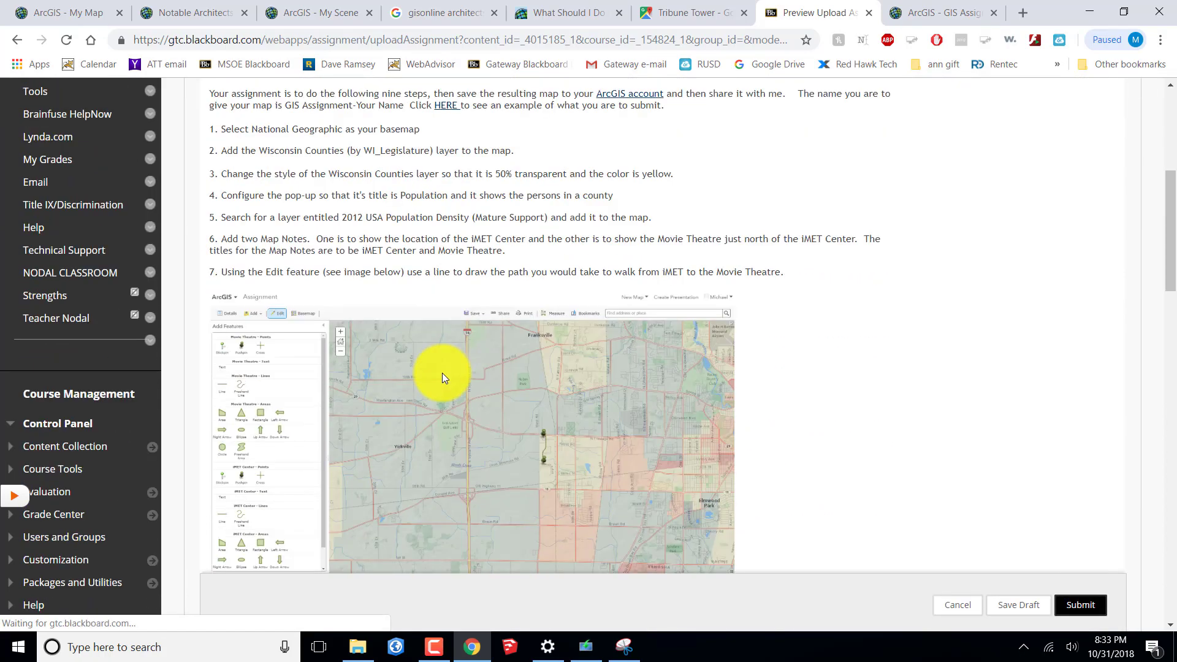
scroll(458, 372, "down", 15)
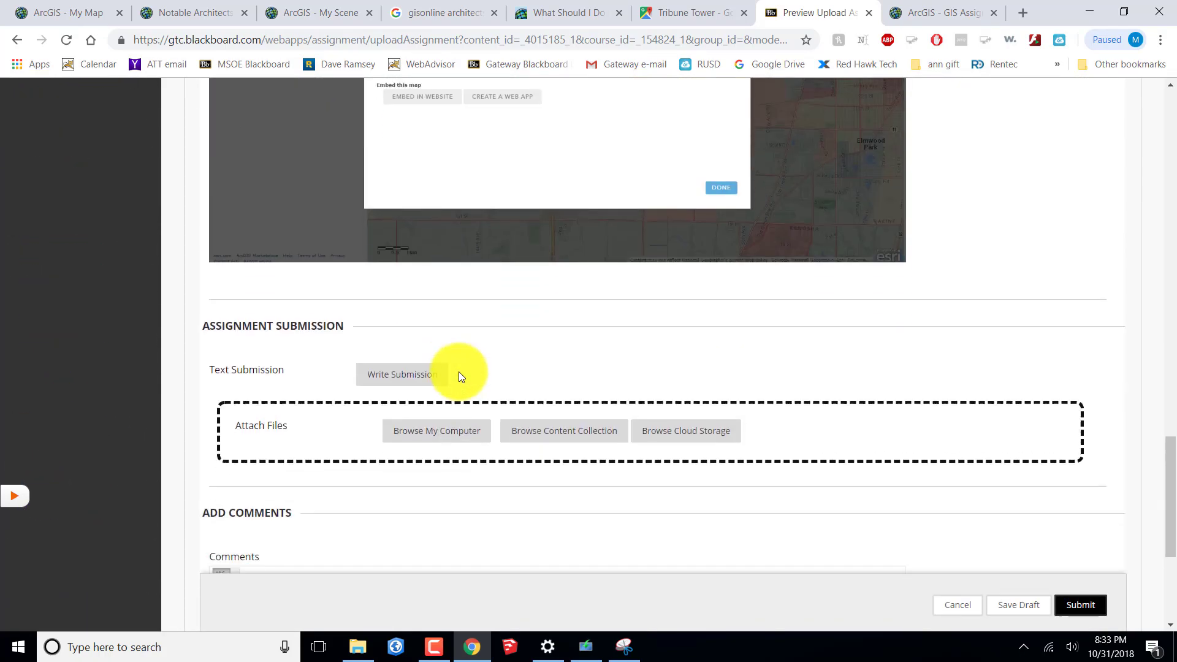
scroll(461, 376, "down", 2)
scroll(380, 429, "down", 3)
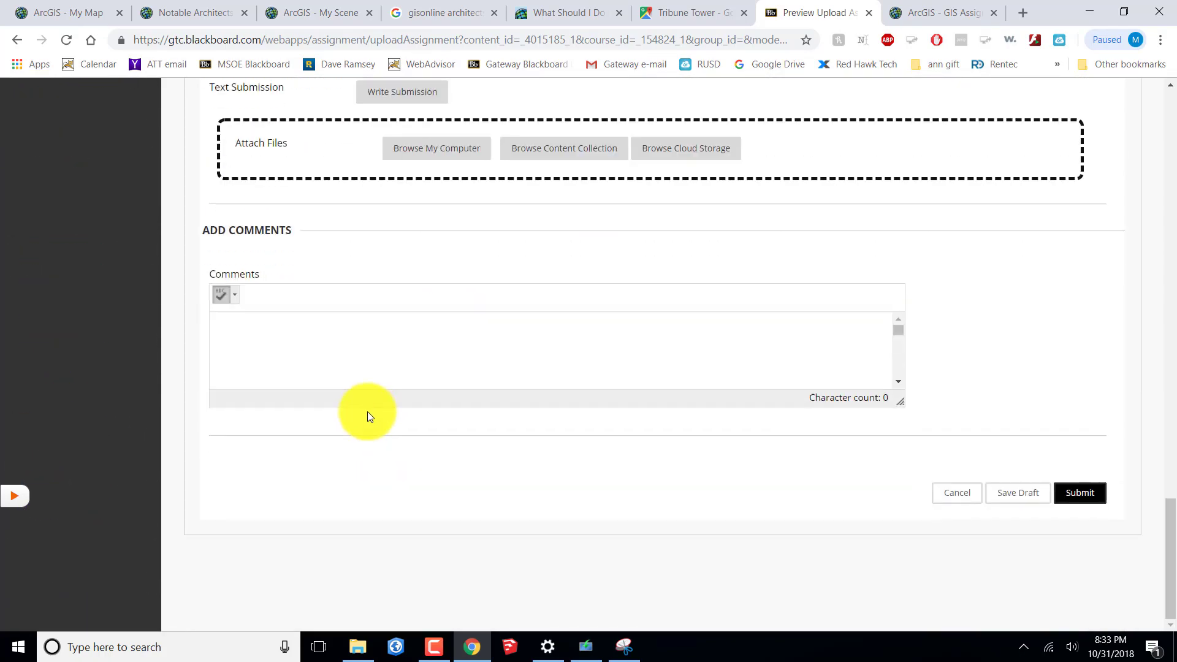
left_click(361, 345)
key("ctrl+v")
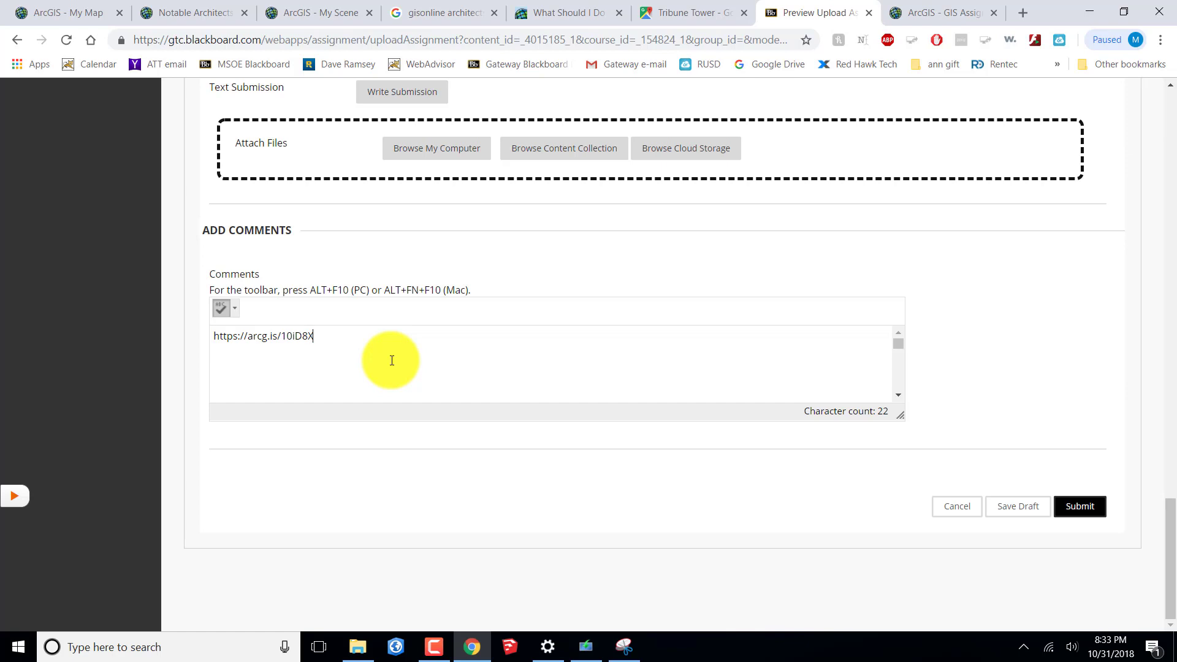
Open the copied map link in a new browser tab to check the shared map
left_click(941, 14)
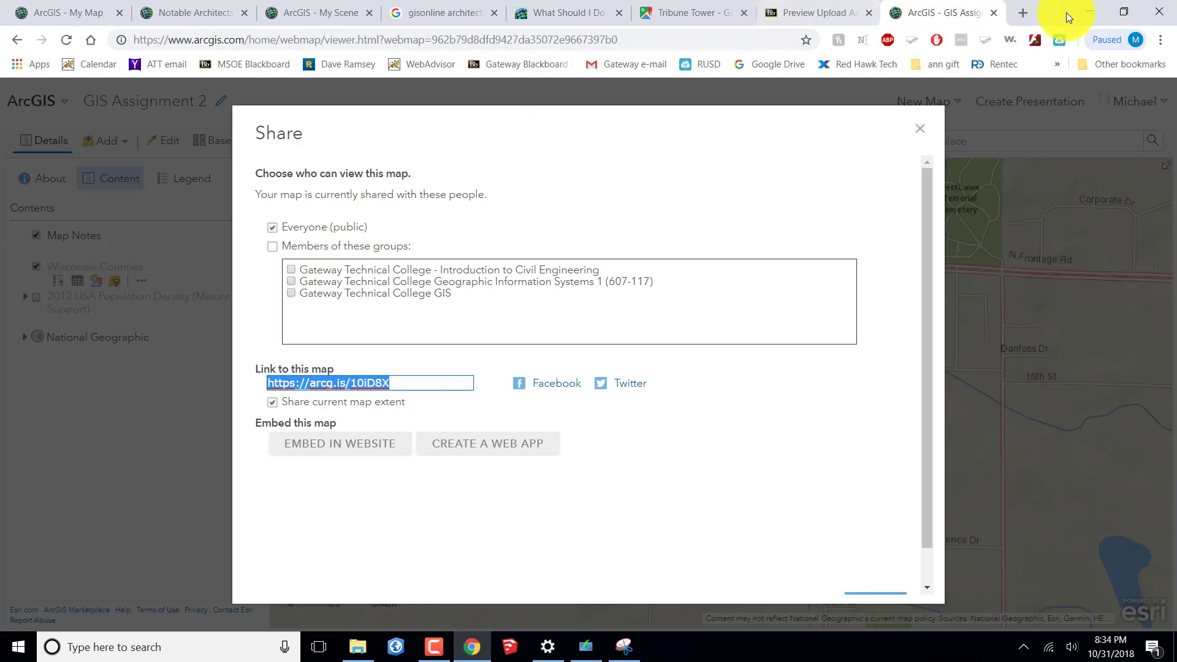
left_click(1019, 13)
right_click(649, 36)
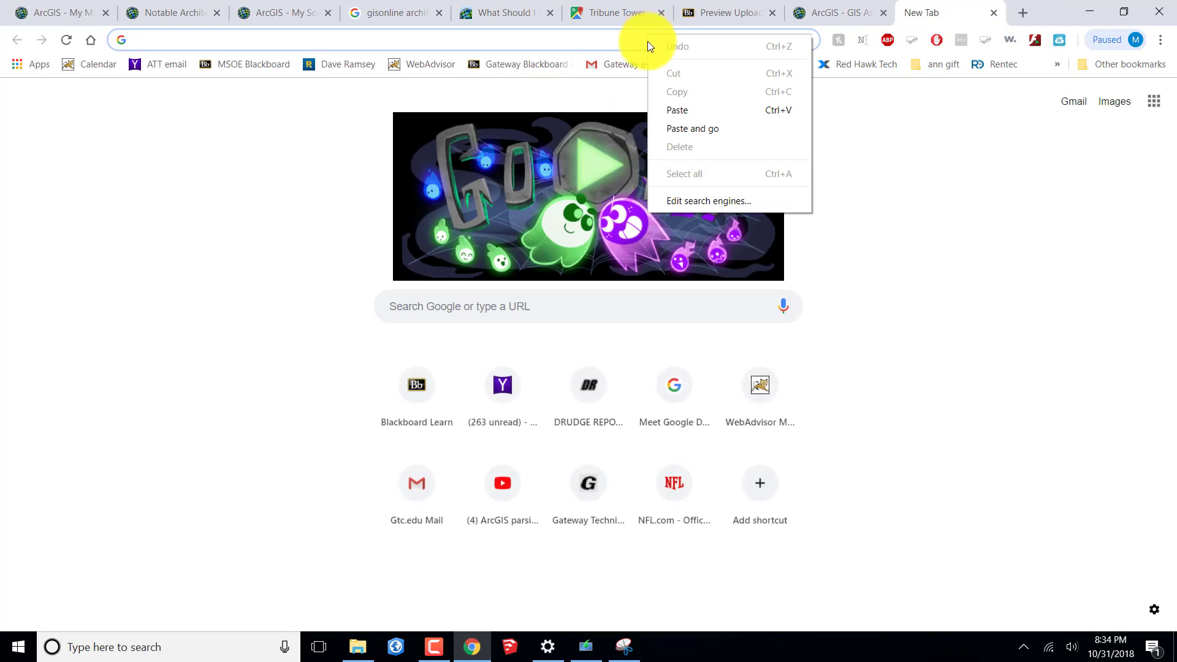
left_click(682, 109)
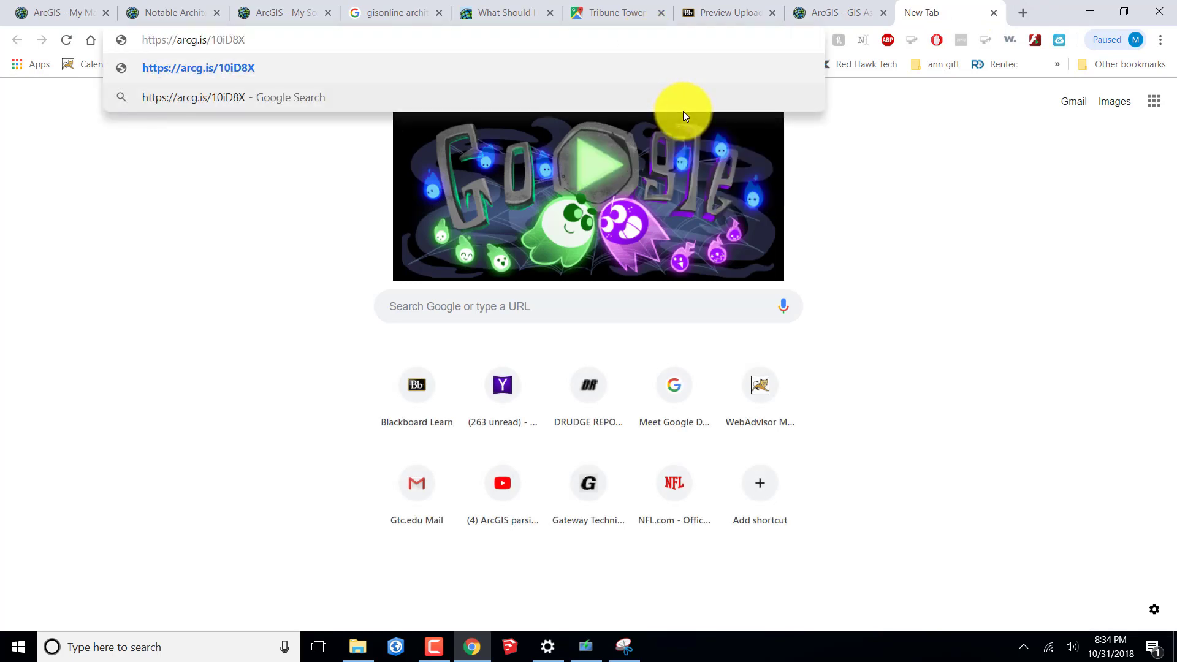
key("Return")
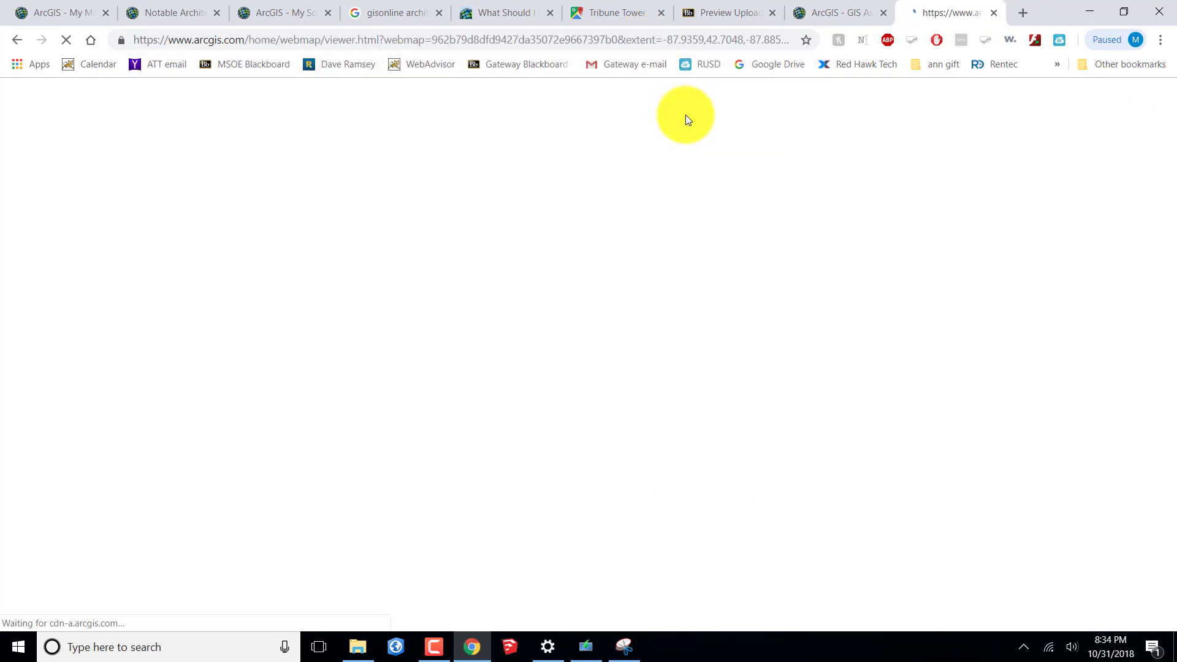